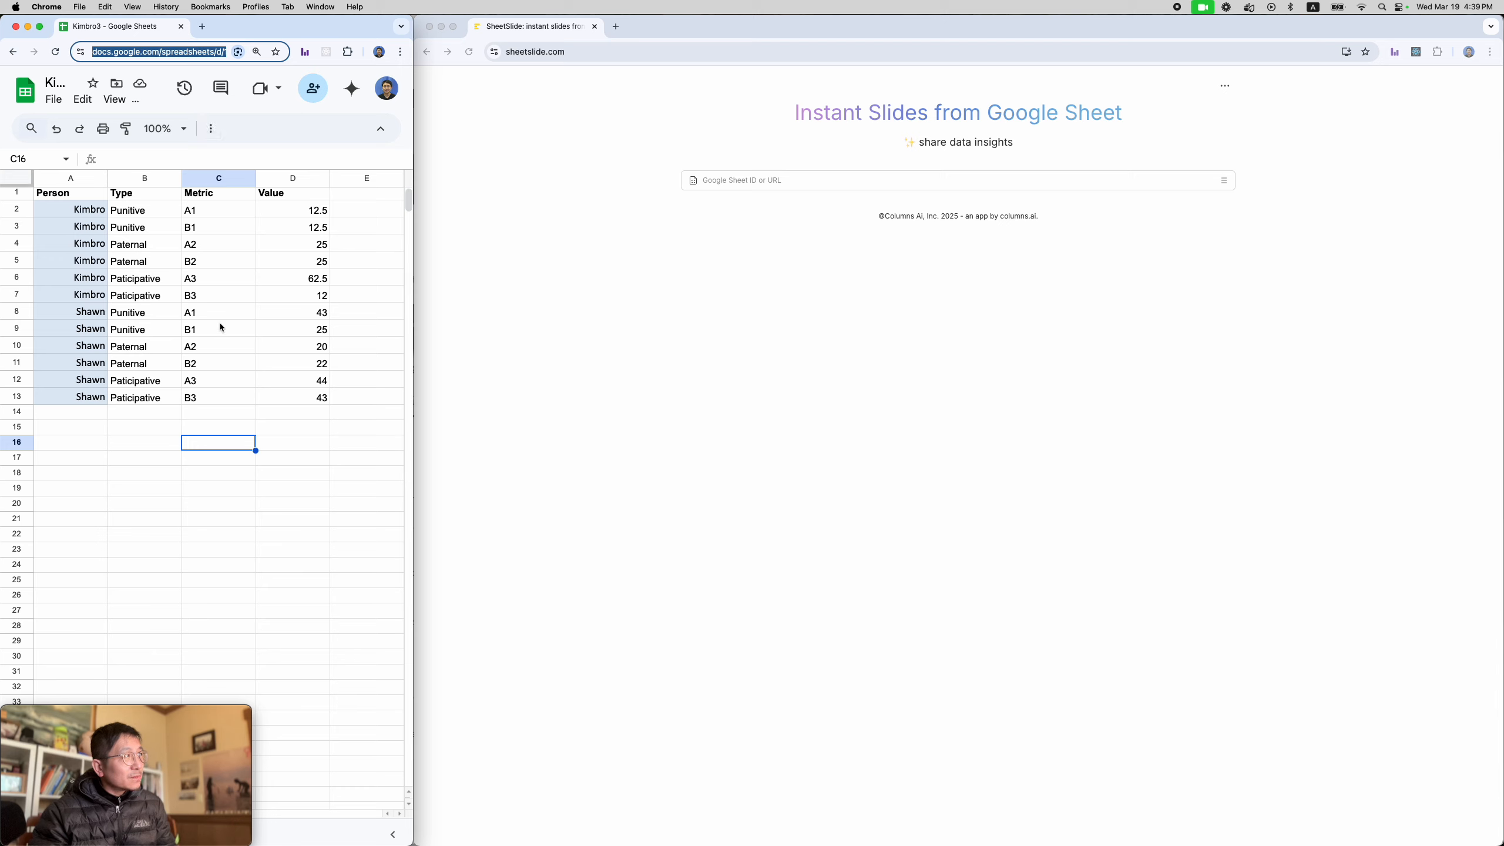
Step: Look over the Person, Type, Metric and Value columns of the Google Sheet
click(62, 208)
click(142, 227)
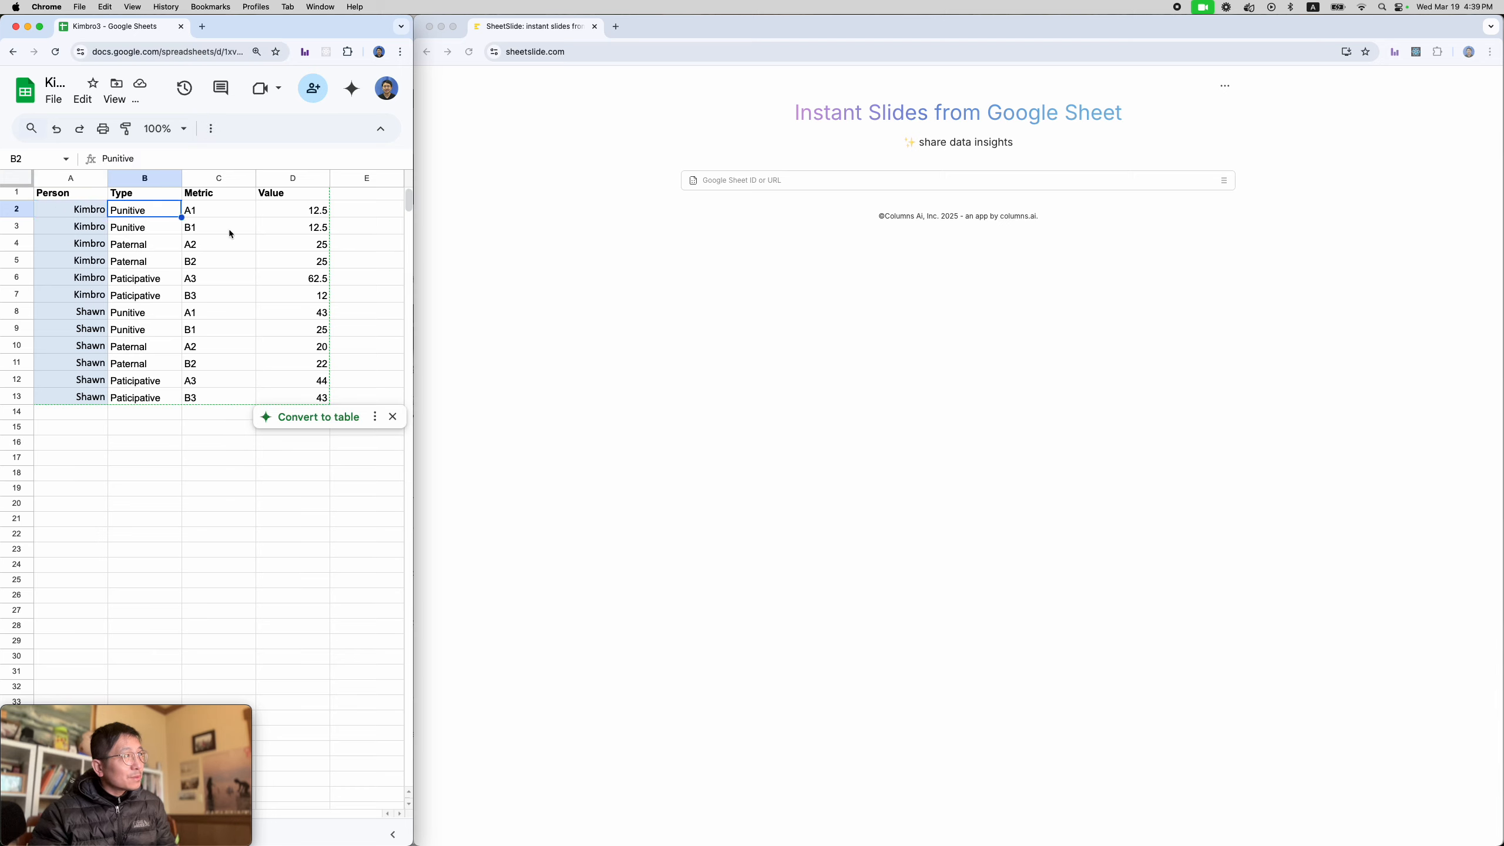
click(216, 227)
click(291, 228)
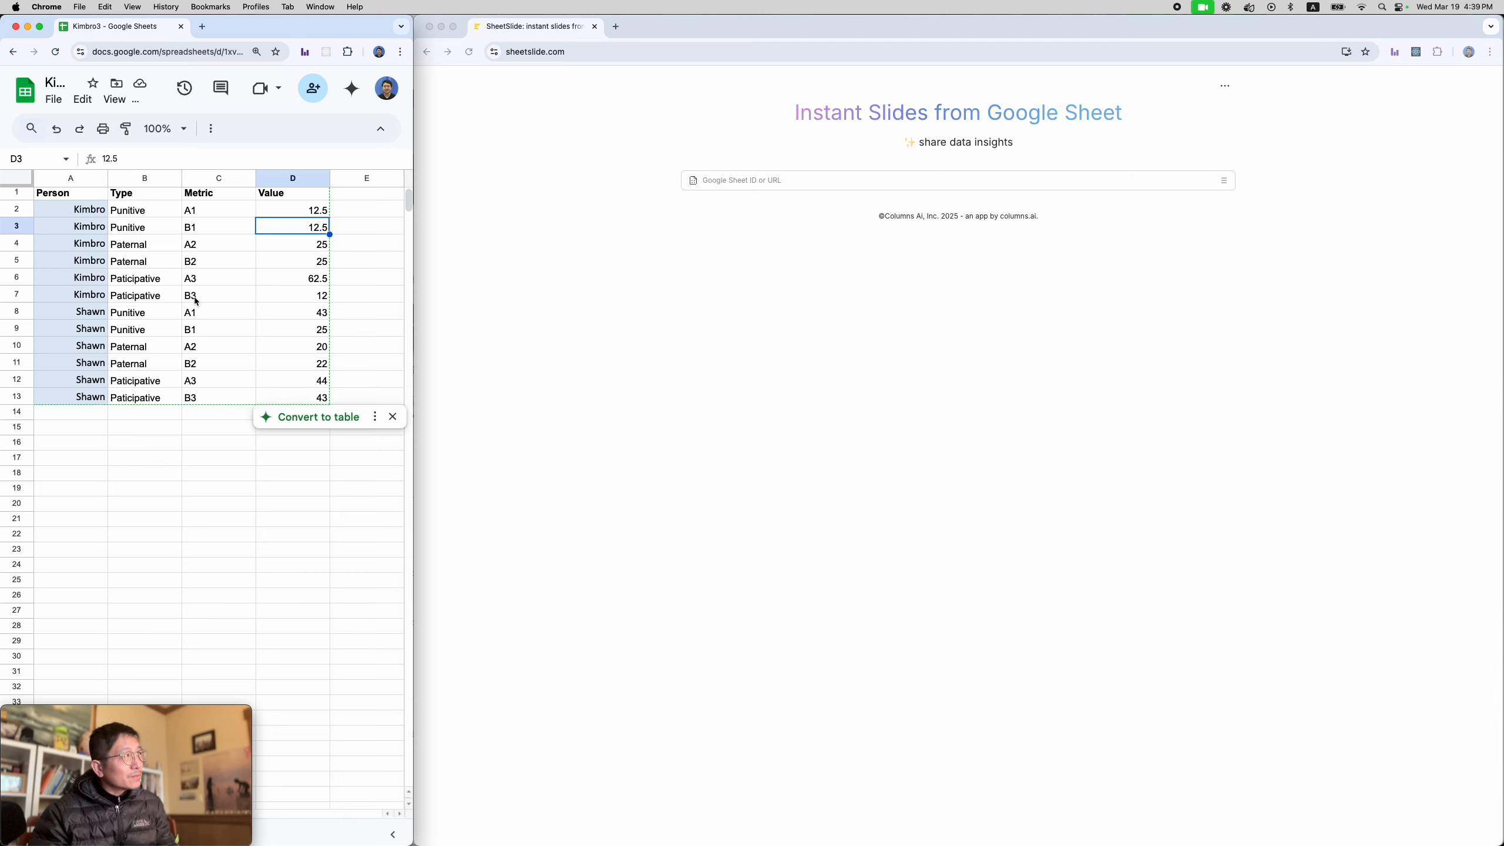
Step: Copy the Google Sheet's URL, switch to SheetSlide and generate slides from that URL
click(181, 51)
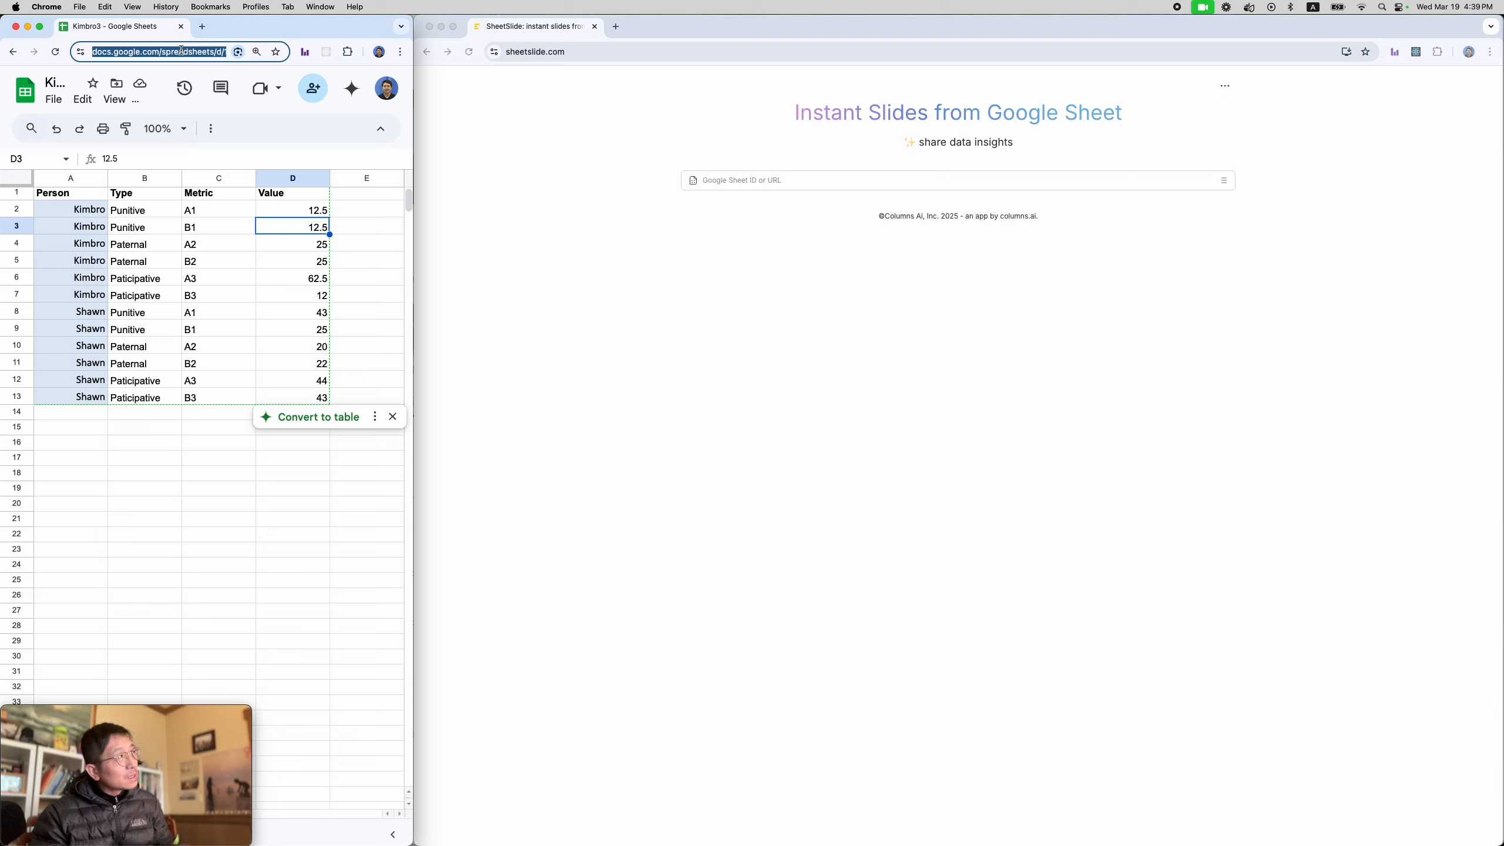
click(776, 181)
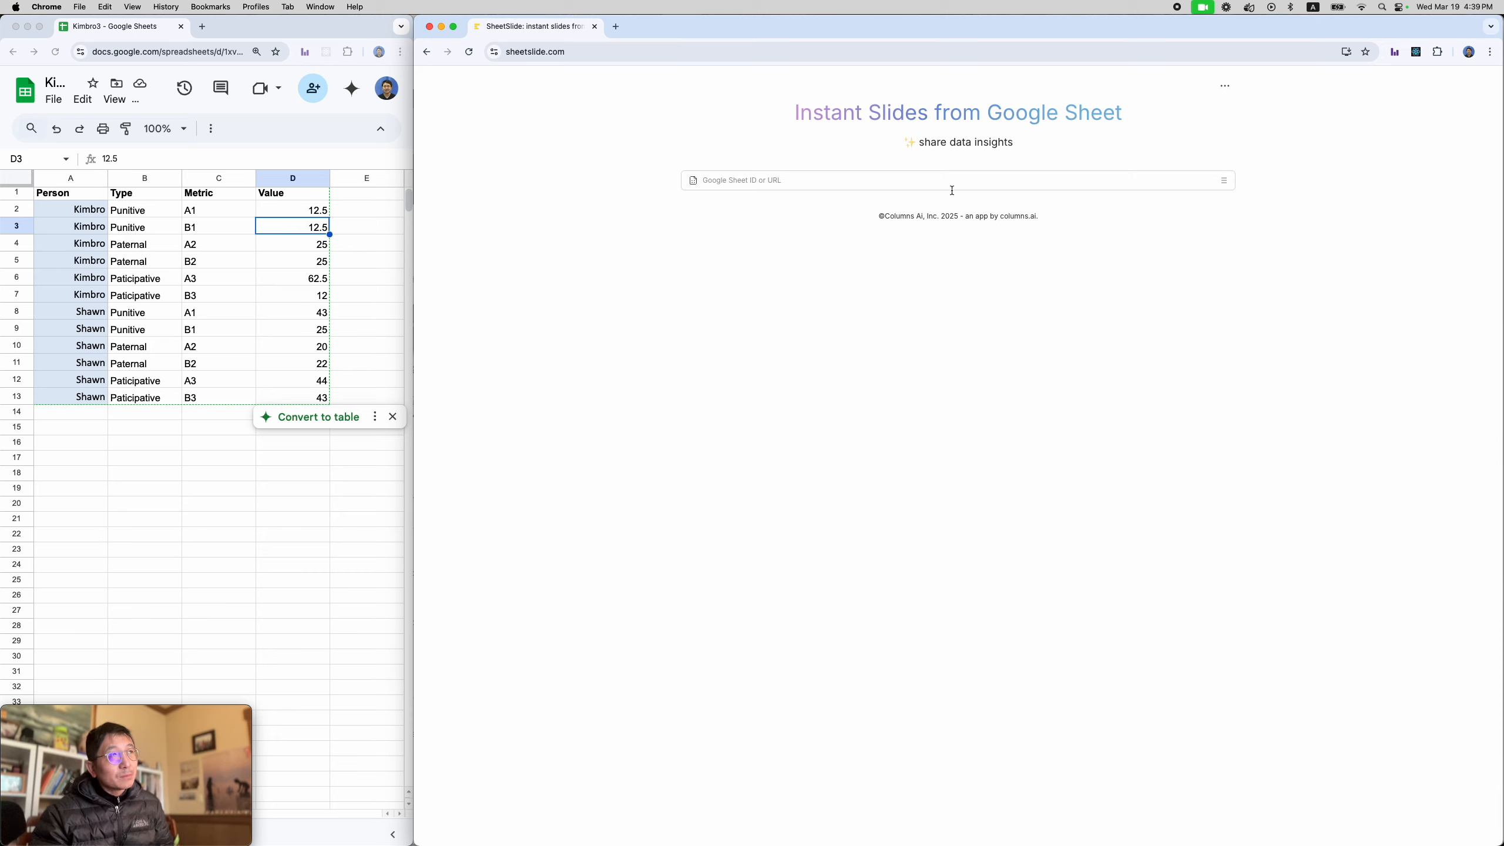
click(797, 183)
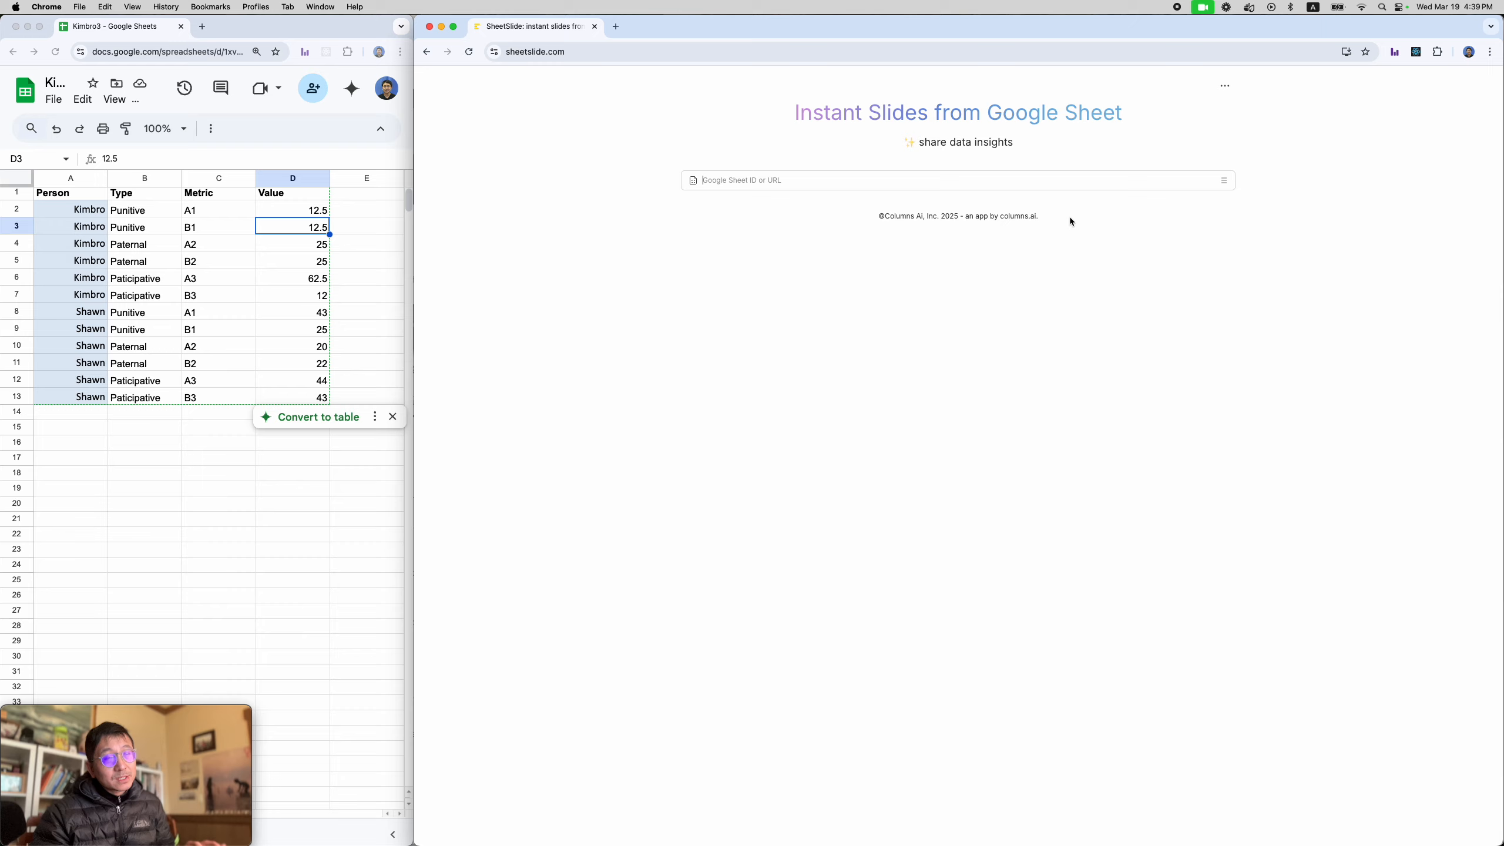
click(1223, 188)
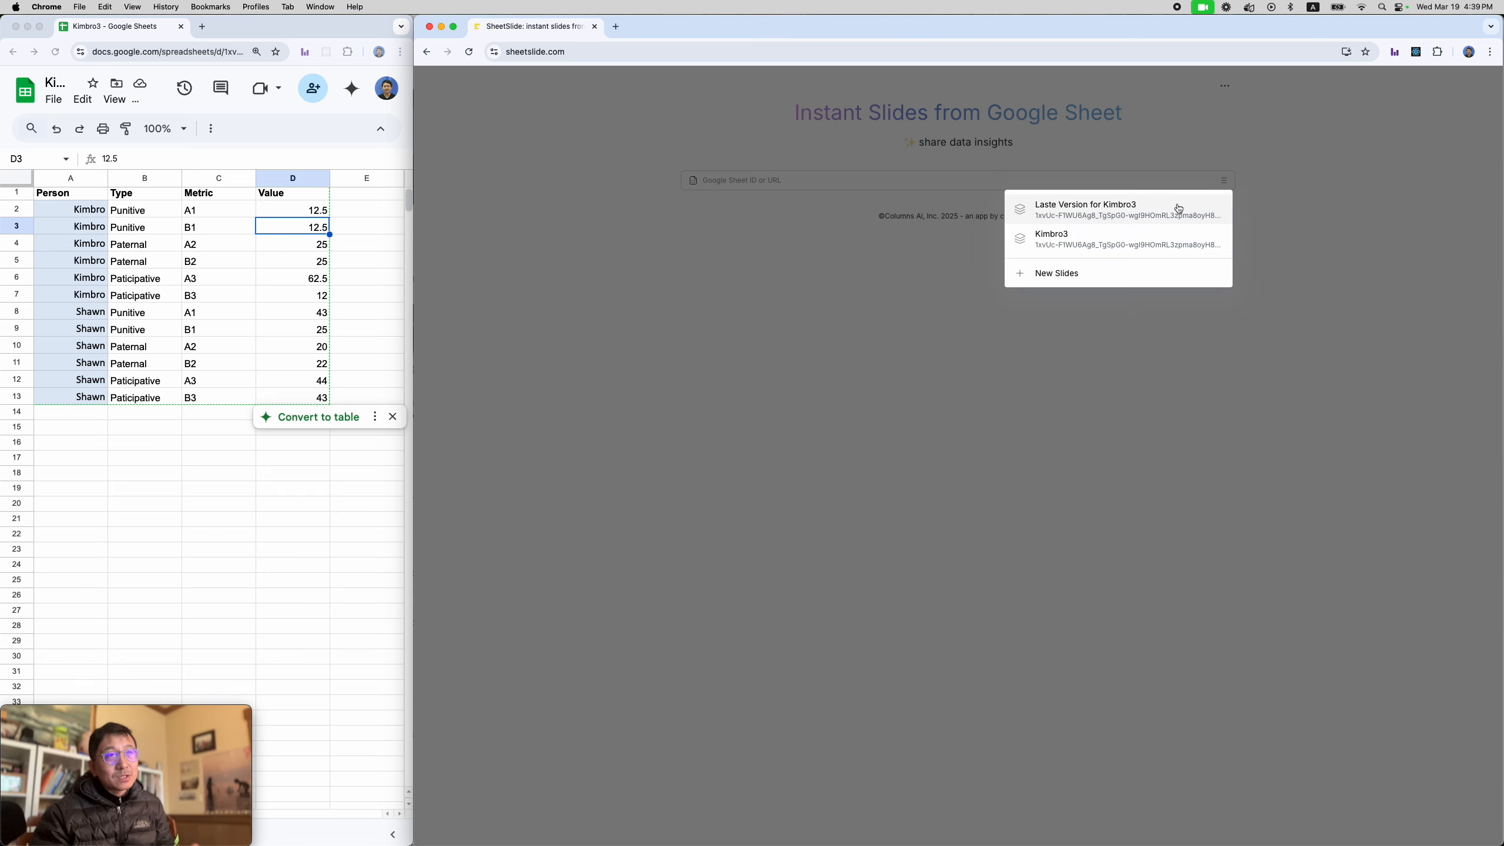
click(833, 241)
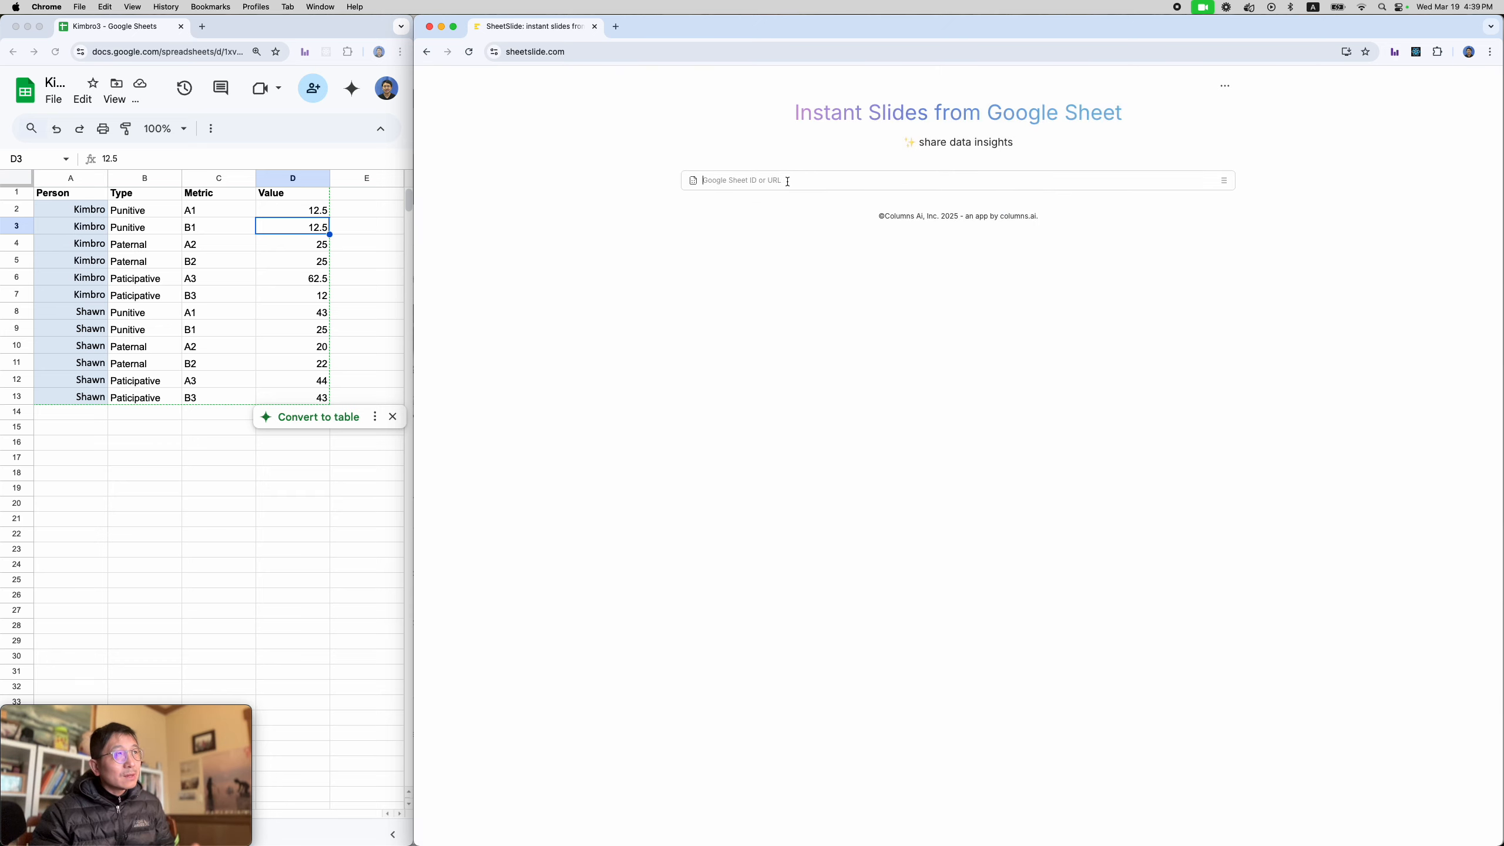
key(super+v)
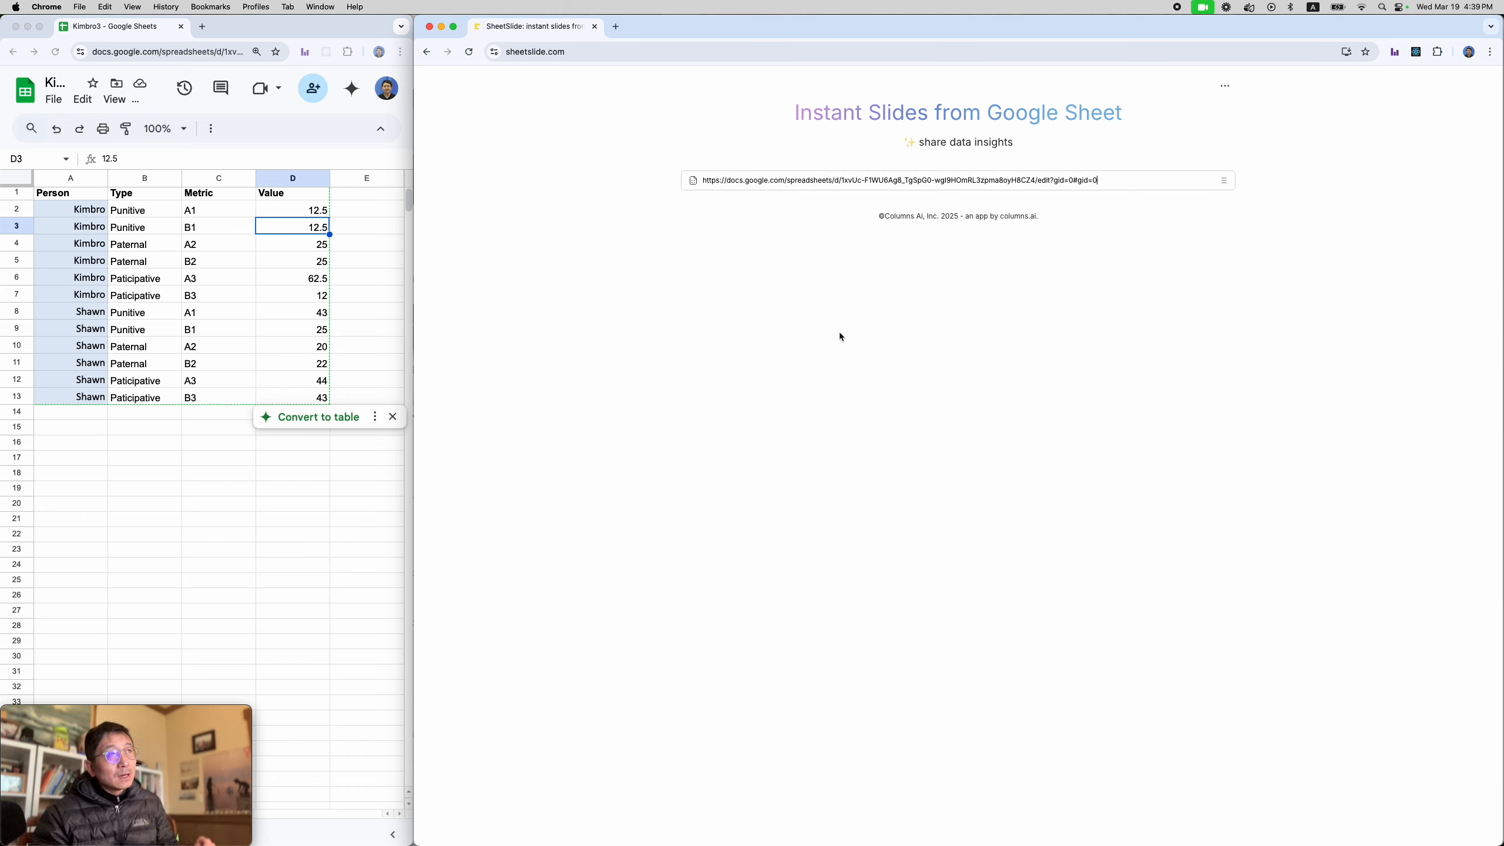
key(Return)
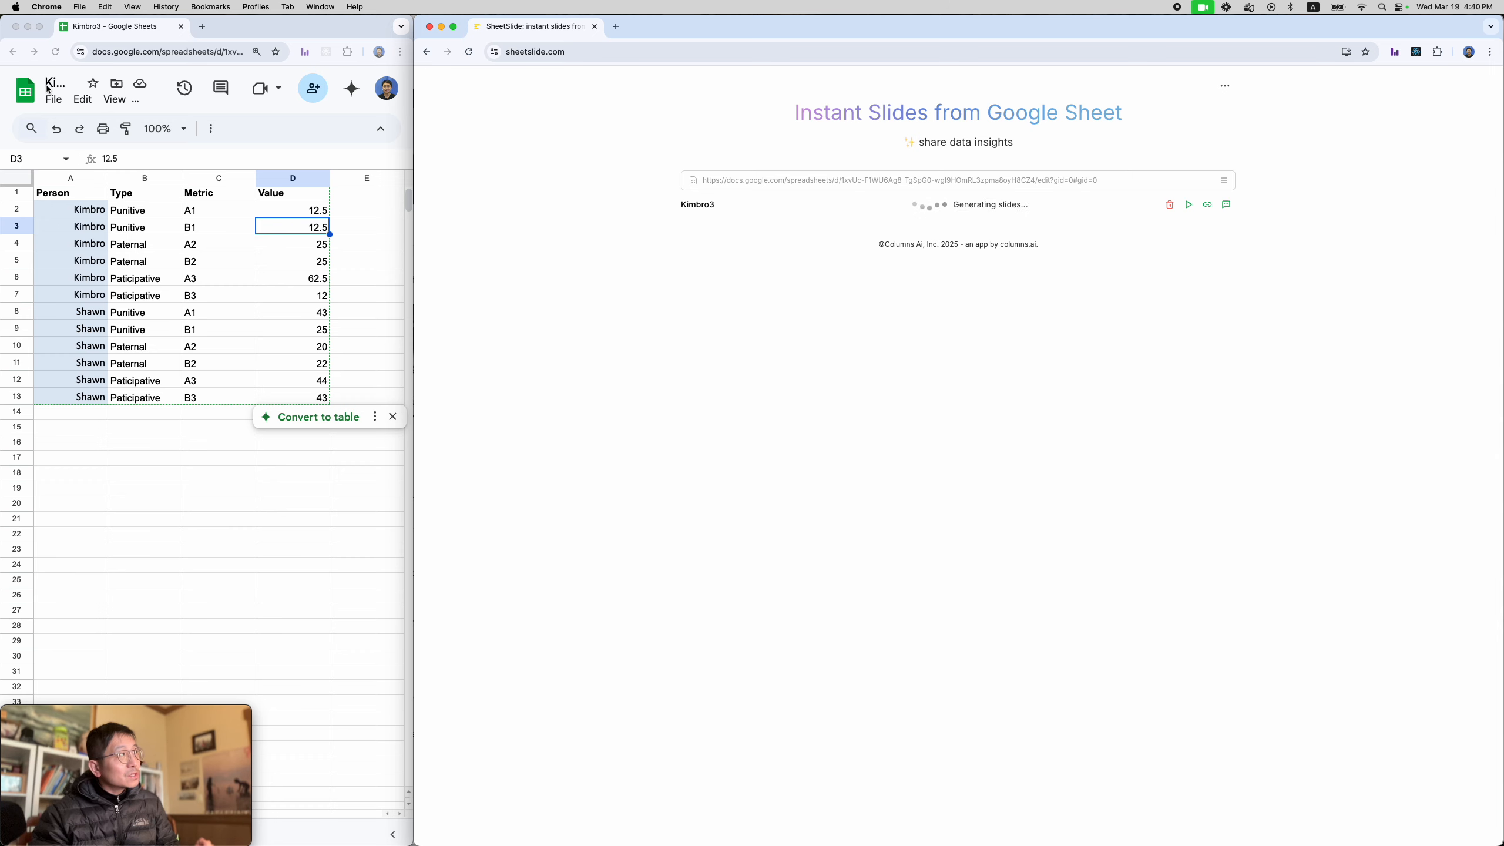
Step: Rename the generated deck to the first listed person's name followed by "Version 2"
click(721, 205)
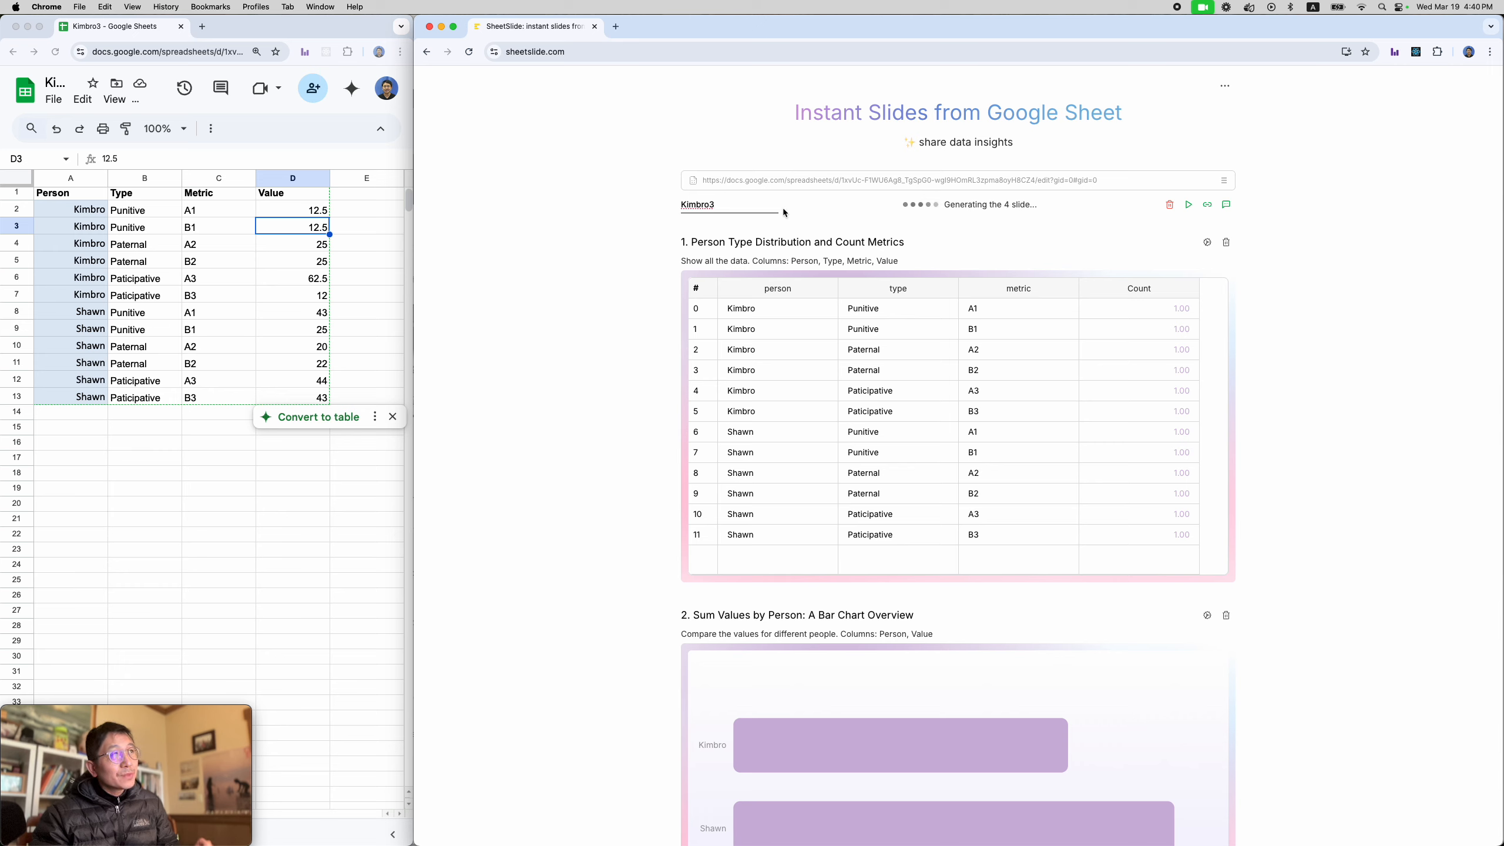
key(super+BackSpace)
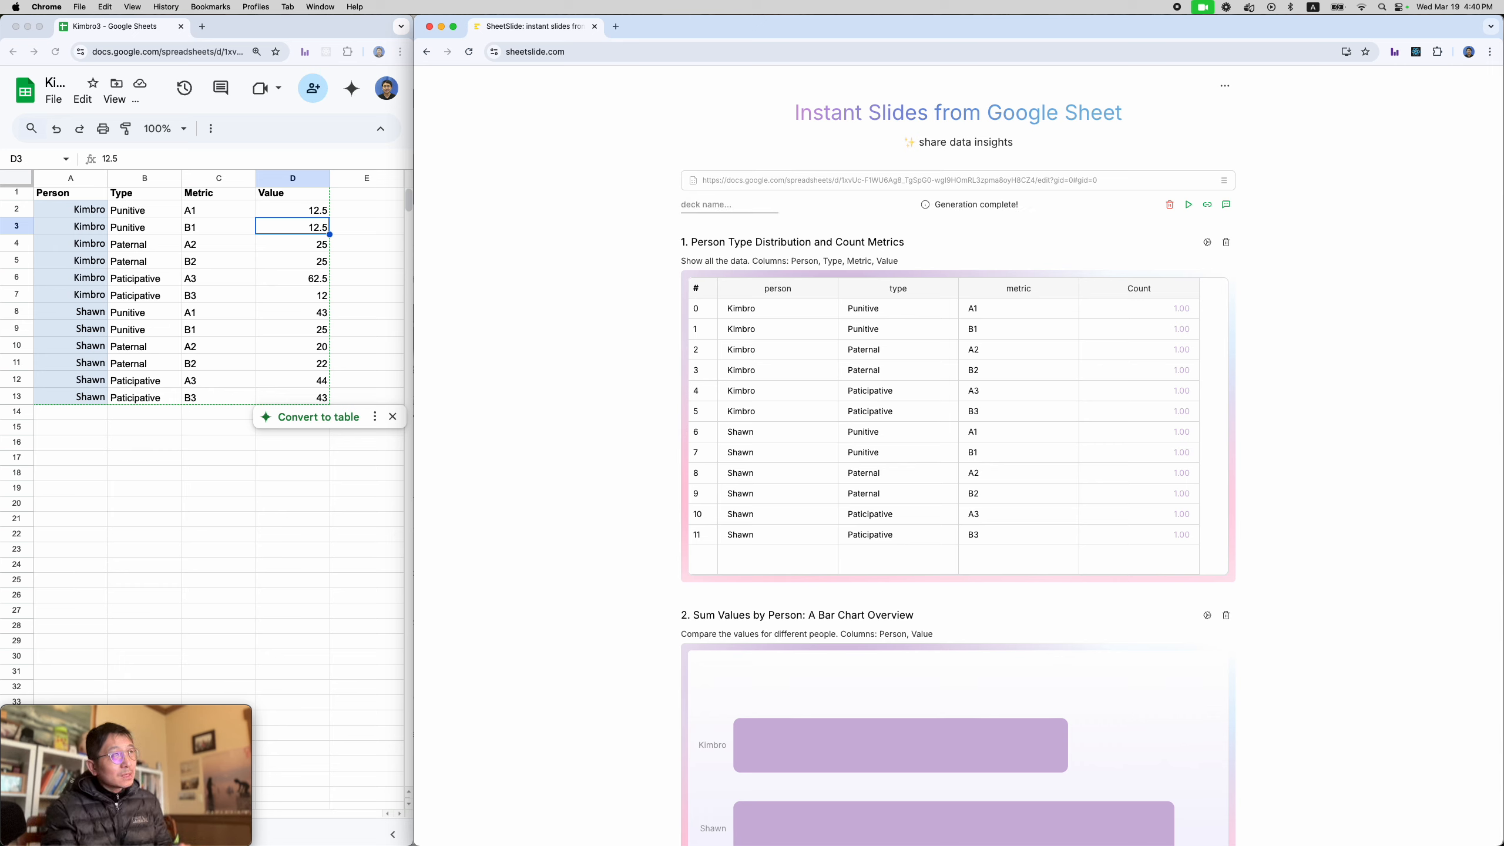
text(Veri)
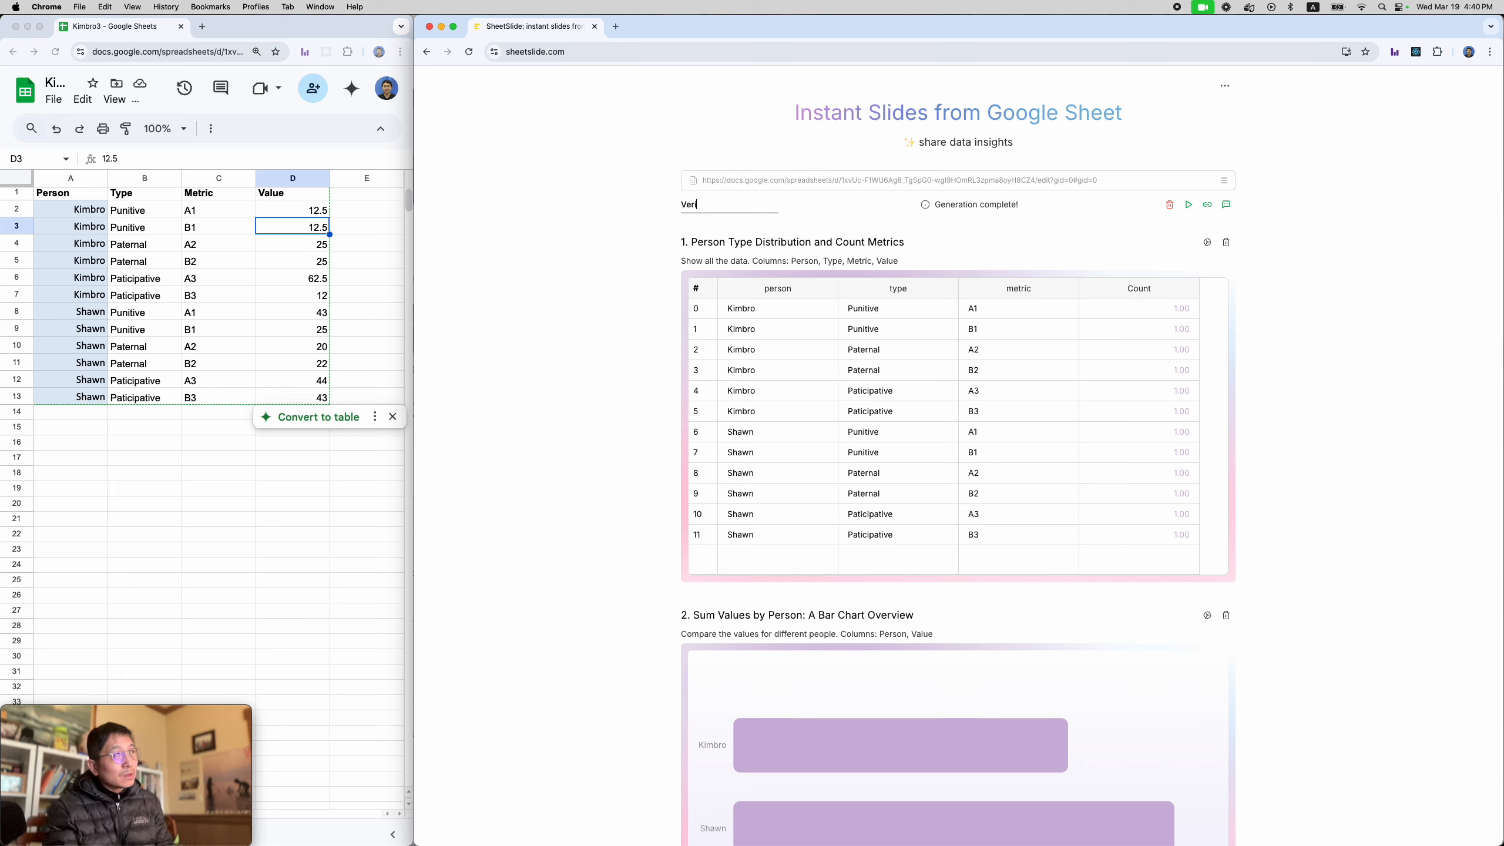
key(super+BackSpace)
text(Kimbro Version 2)
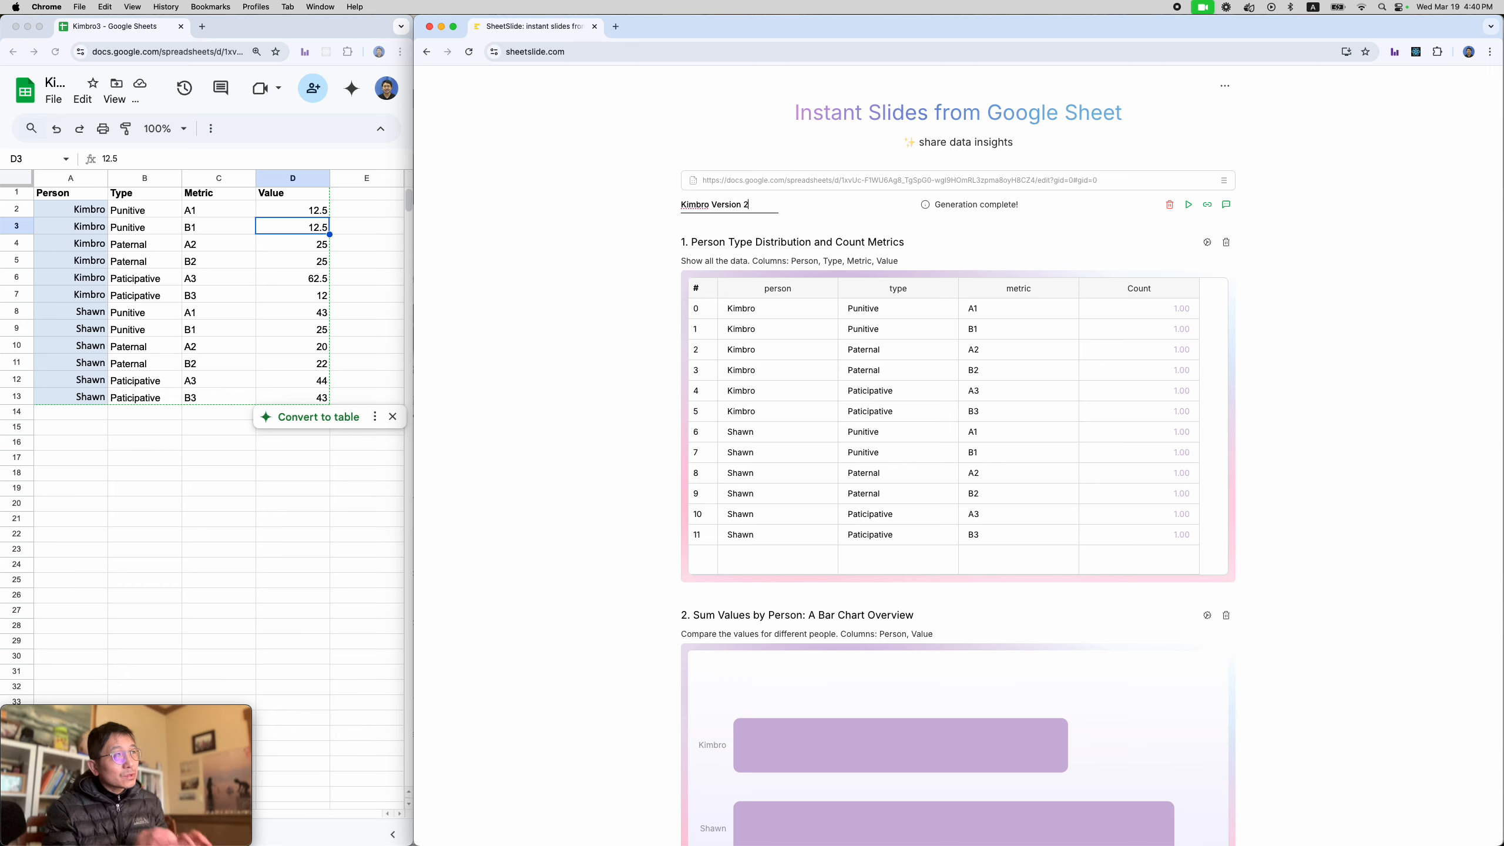
click(1014, 233)
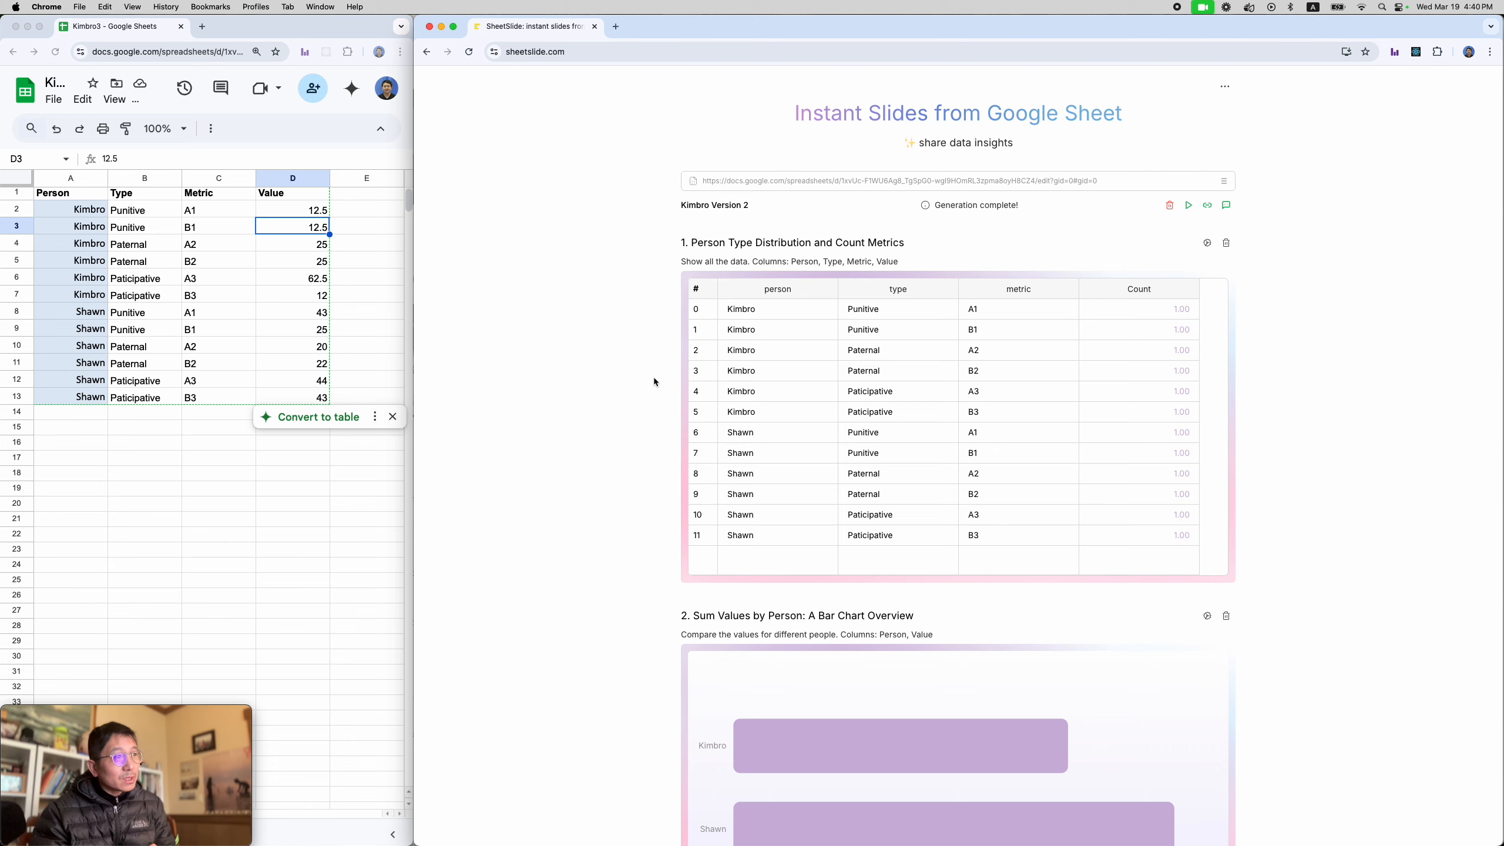
Step: Review the generated data table slide and the bar chart slide of summed values by person, including the chart's description and columns
scroll(655, 380, down, 10)
scroll(655, 379, up, 10)
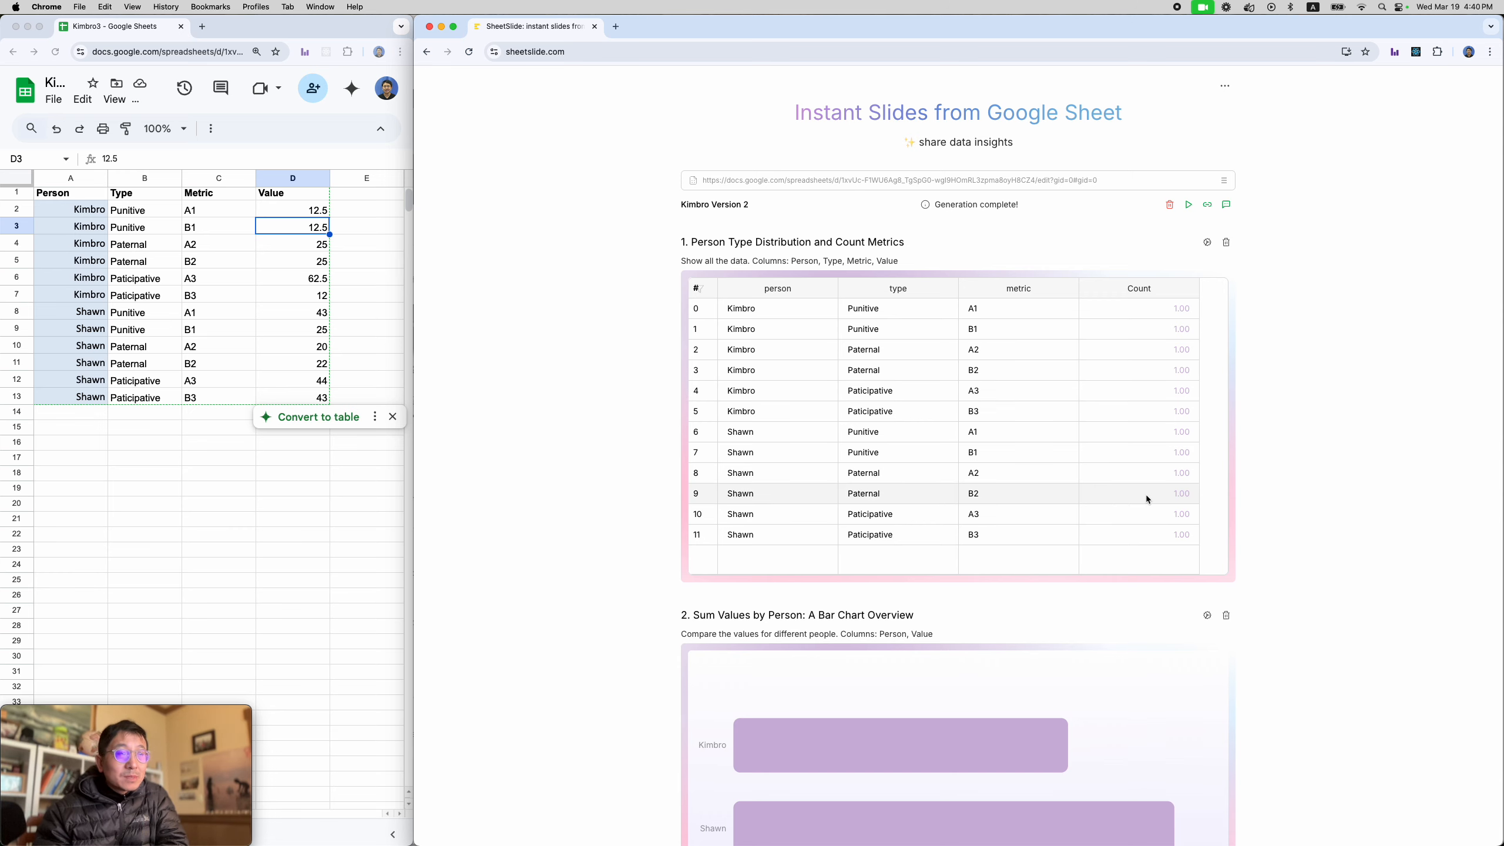
scroll(1056, 551, down, 3)
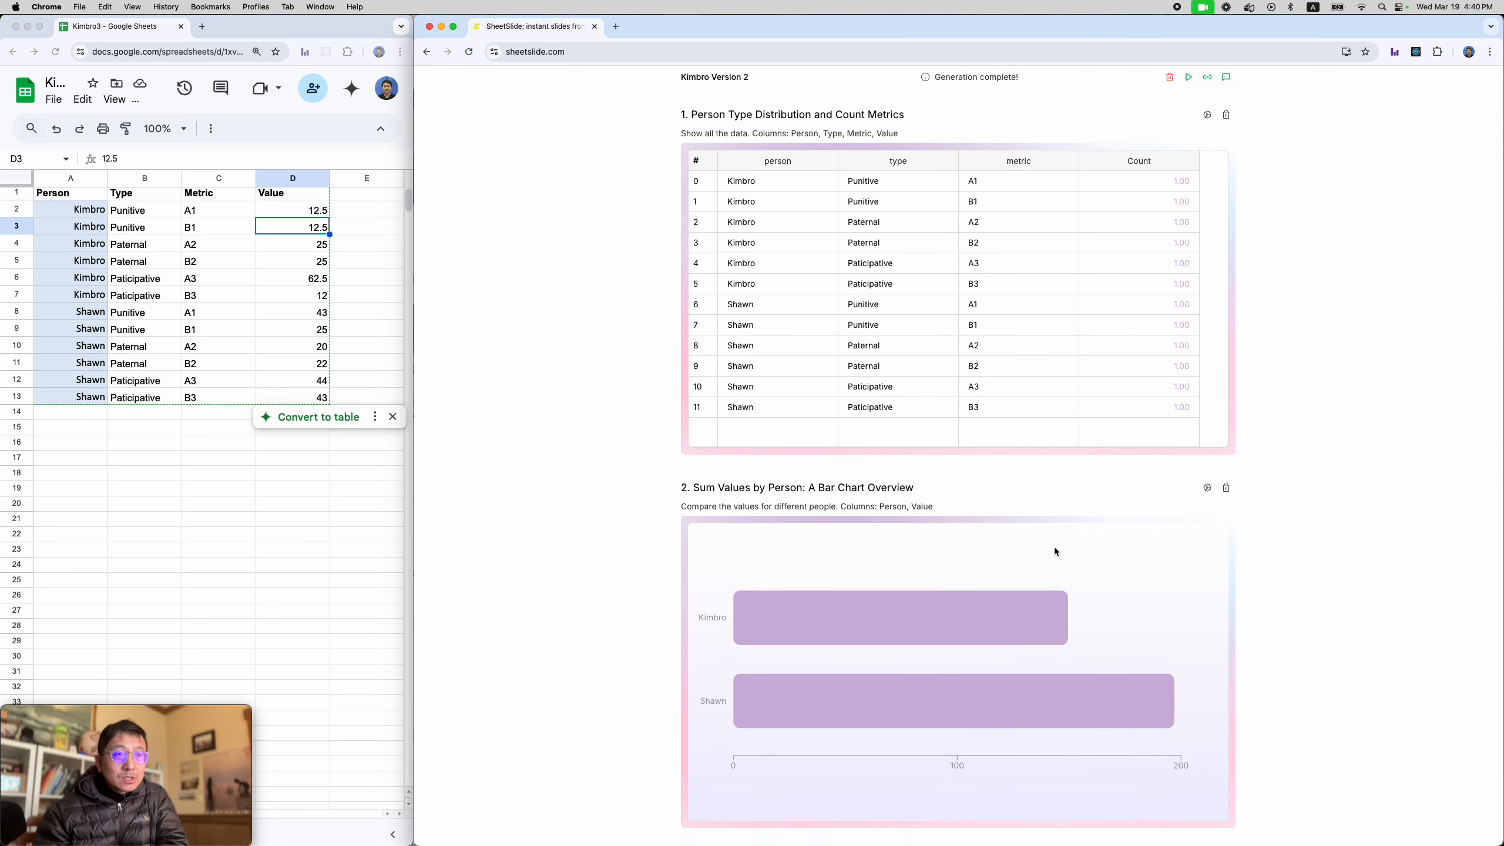
scroll(1057, 551, down, 1)
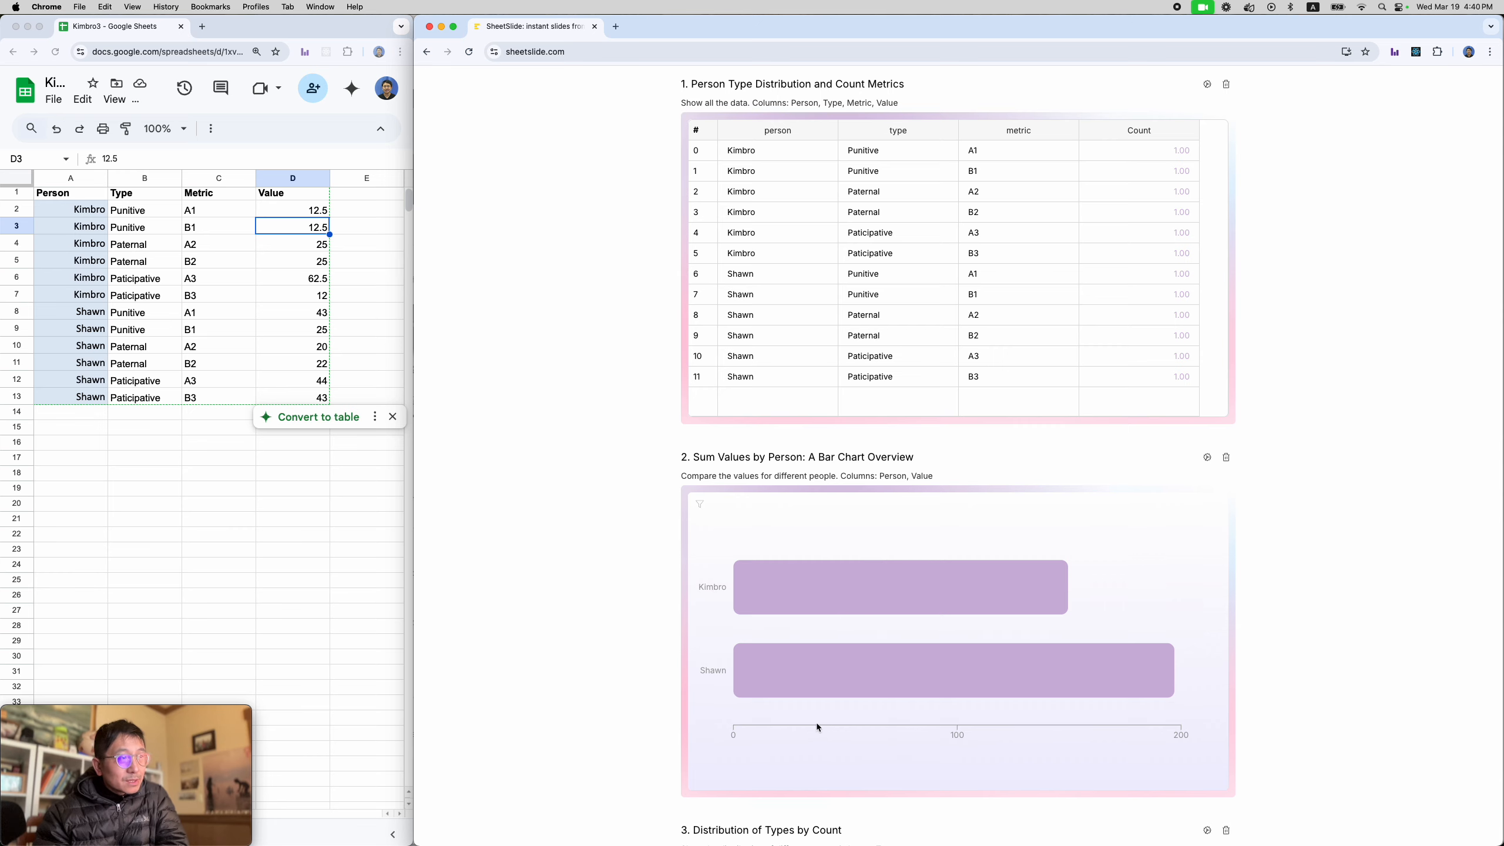
mouse_move(1030, 683)
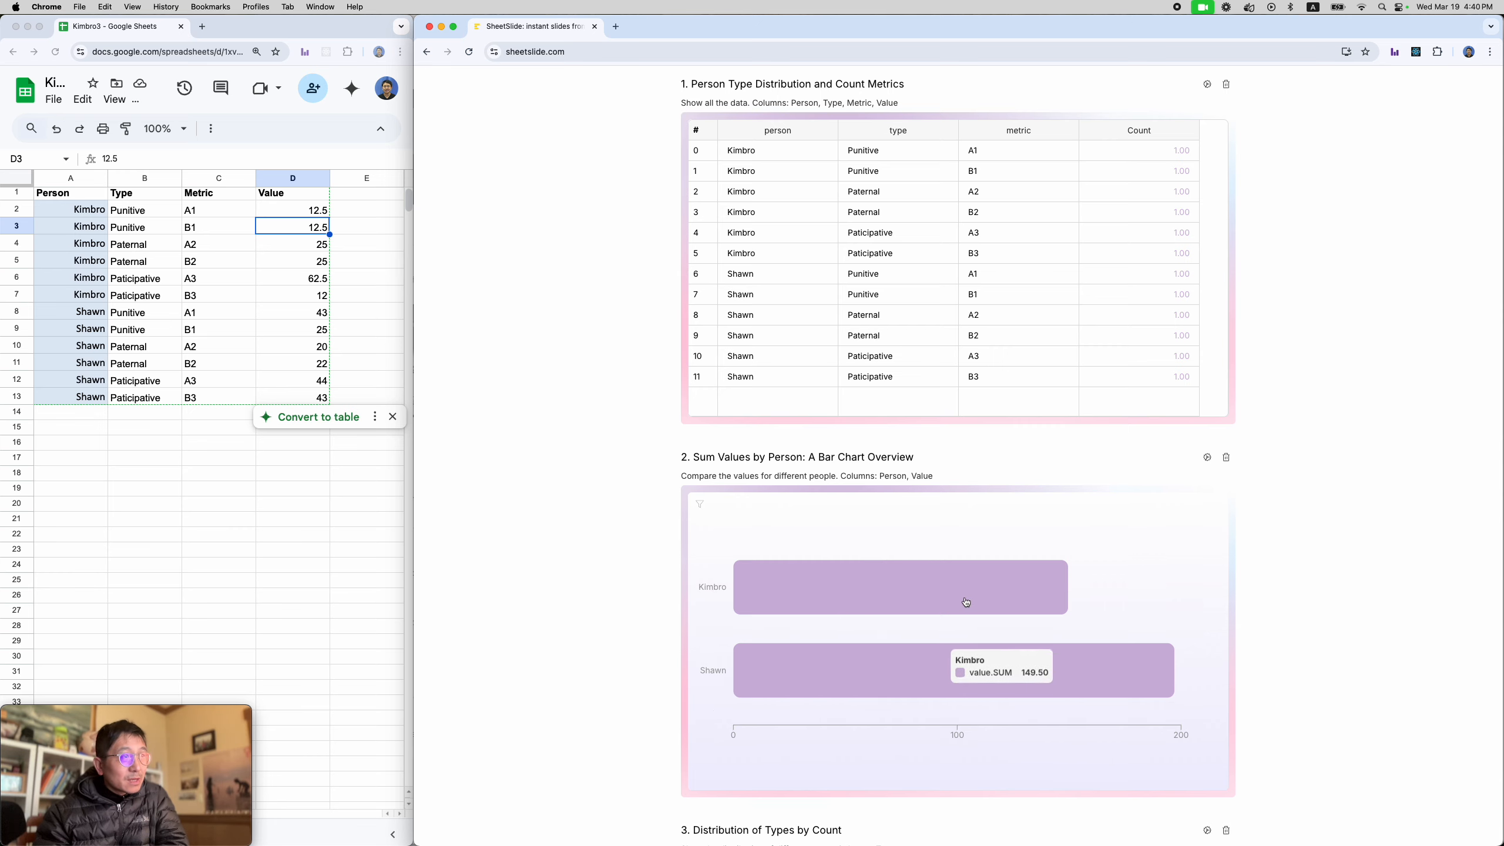
mouse_move(882, 577)
scroll(881, 575, up, 1)
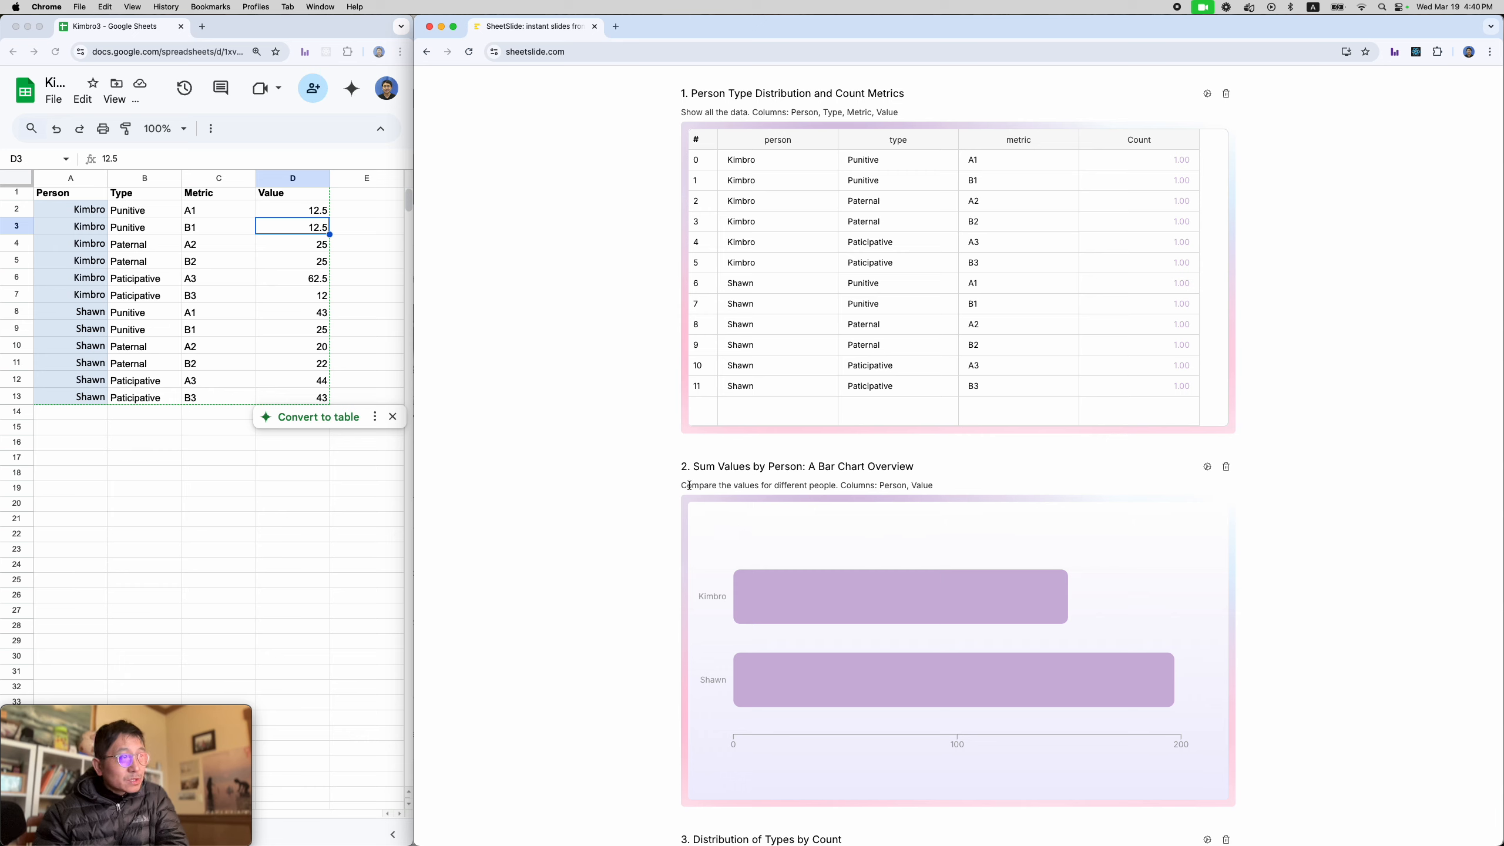
drag(684, 486, 841, 490)
click(886, 489)
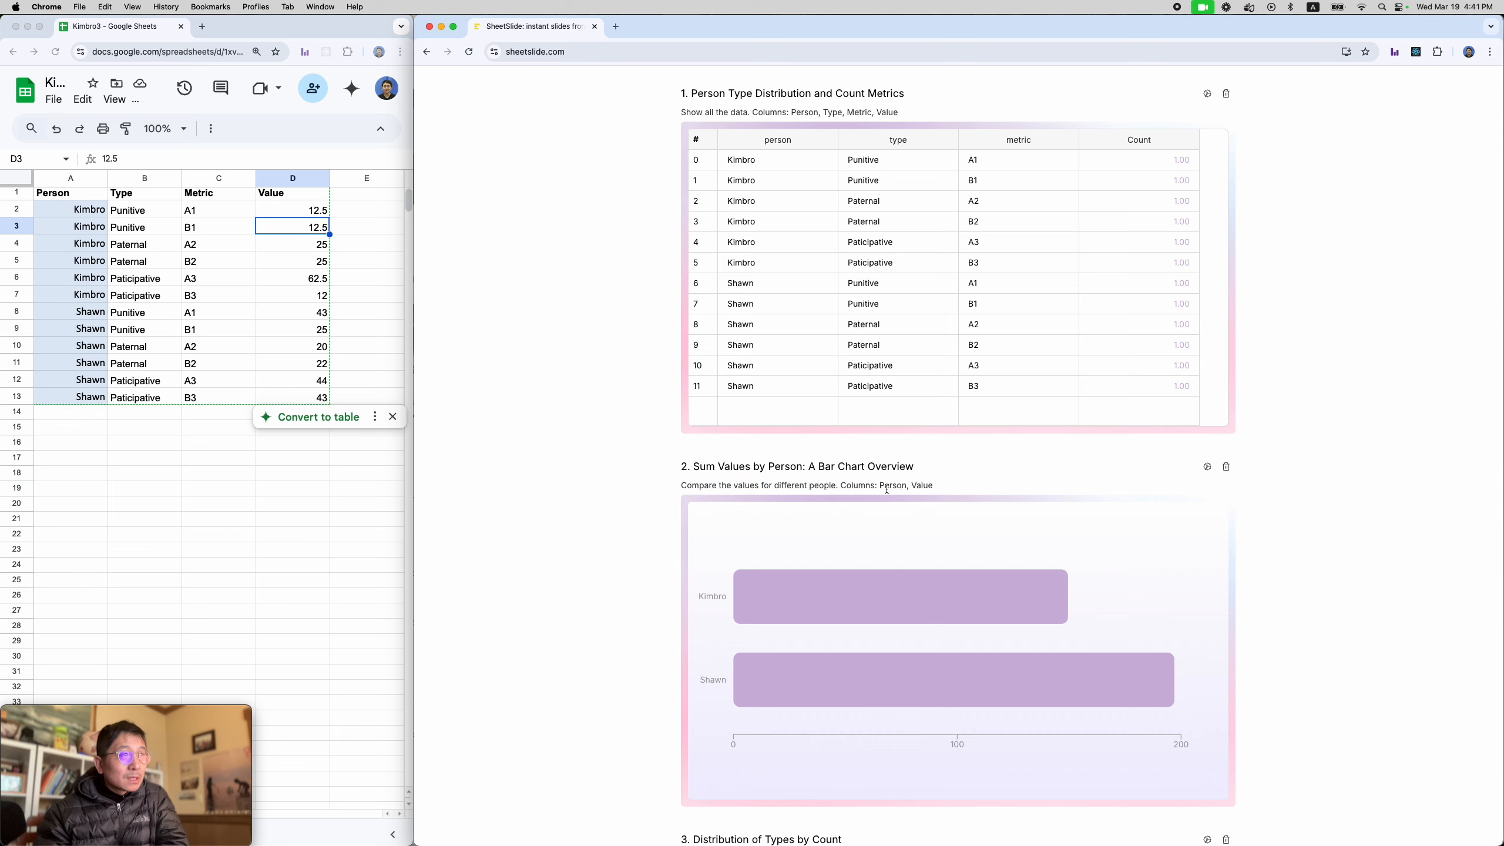
double_click(896, 488)
double_click(922, 484)
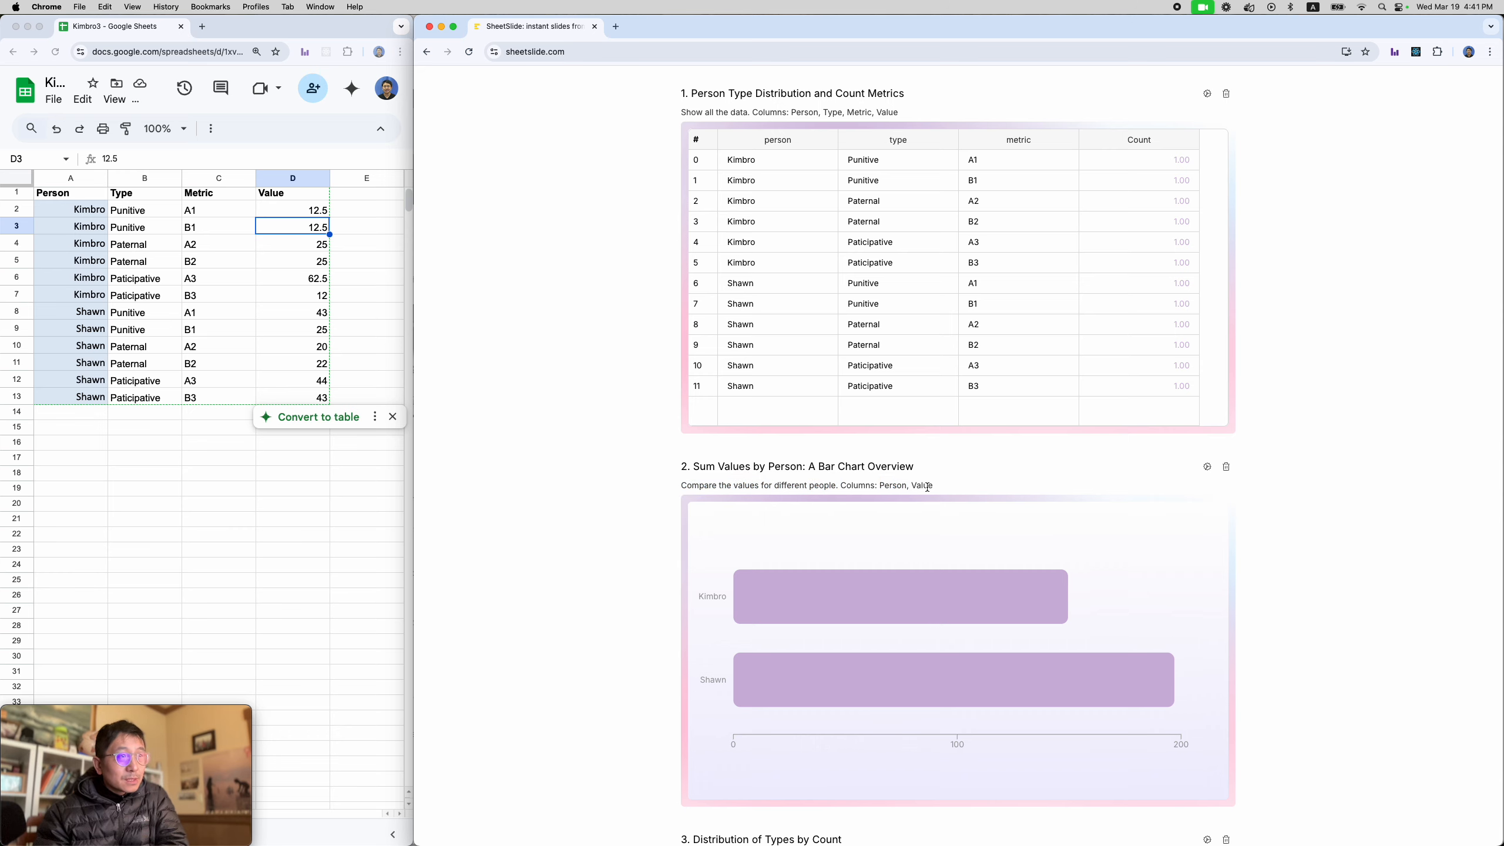
click(1036, 487)
Step: Examine the "Distribution of Types by Count" donut chart and return to the beginning of the deck
scroll(961, 496, down, 6)
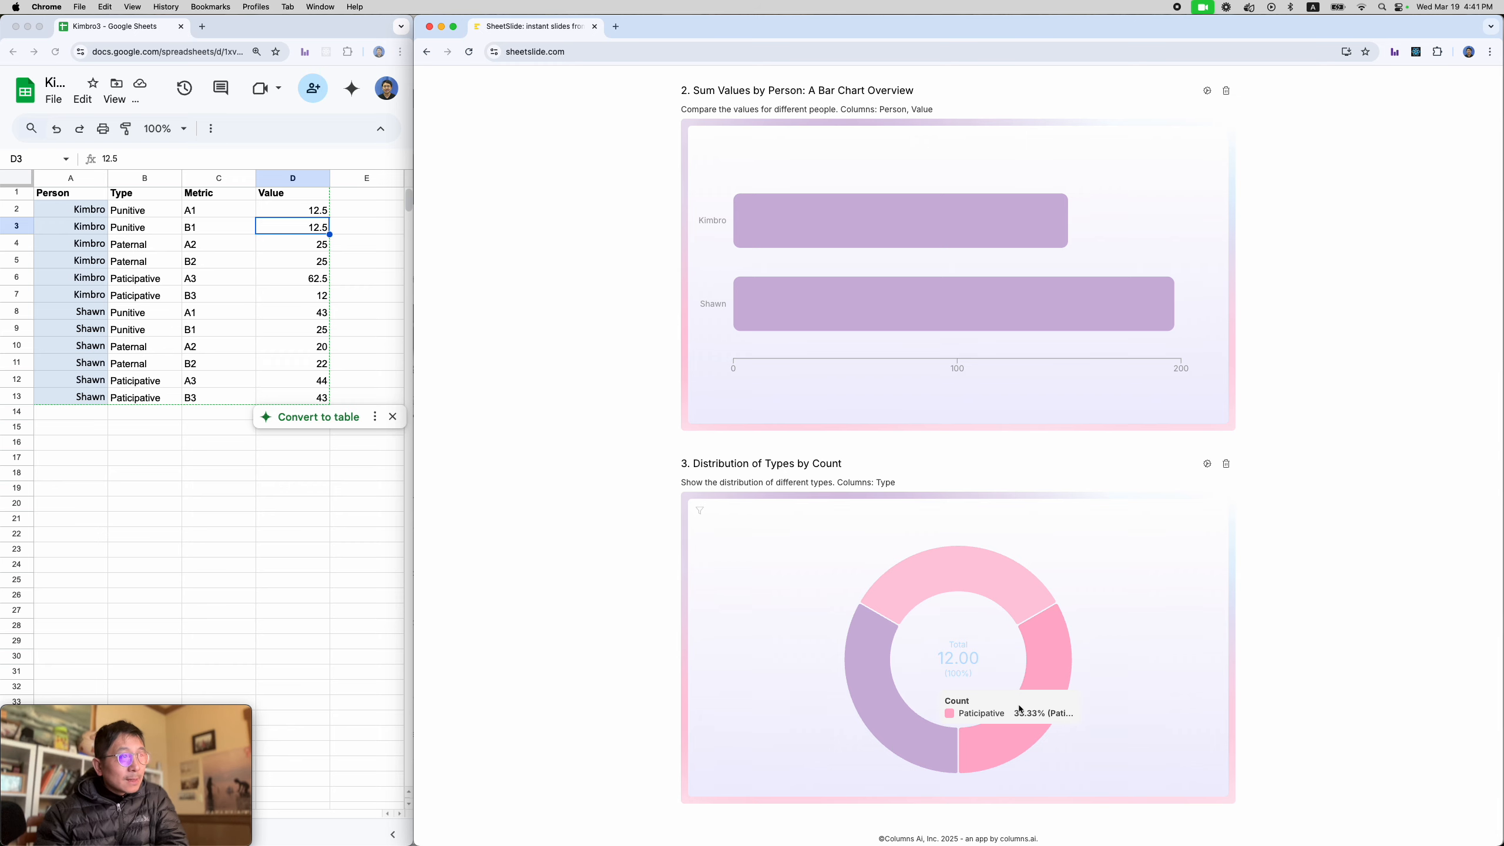
scroll(992, 707, up, 1)
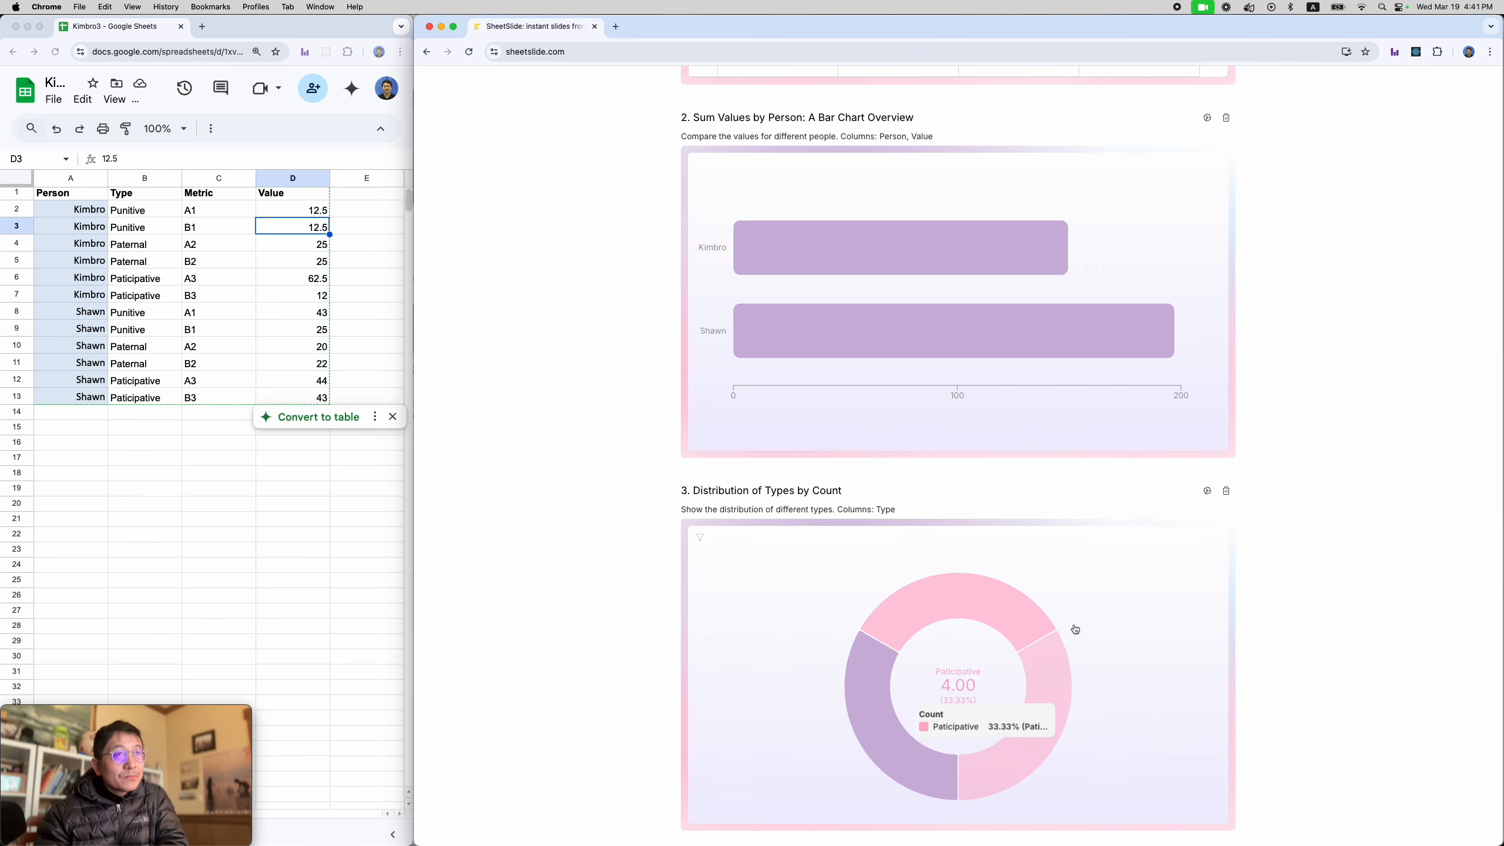
scroll(1070, 590, down, 1)
scroll(1078, 581, up, 10)
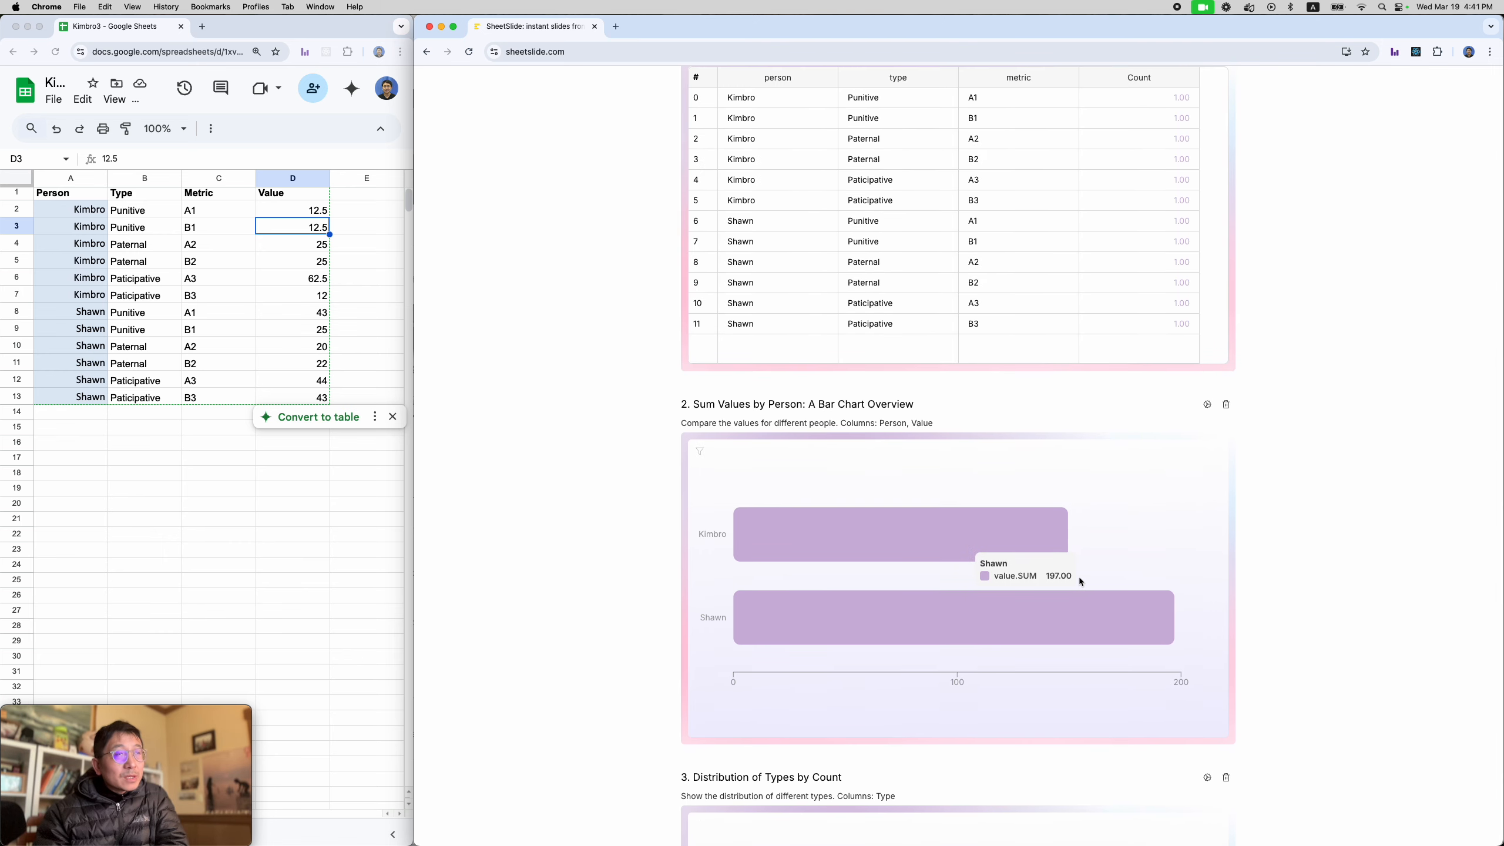
scroll(1079, 582, up, 2)
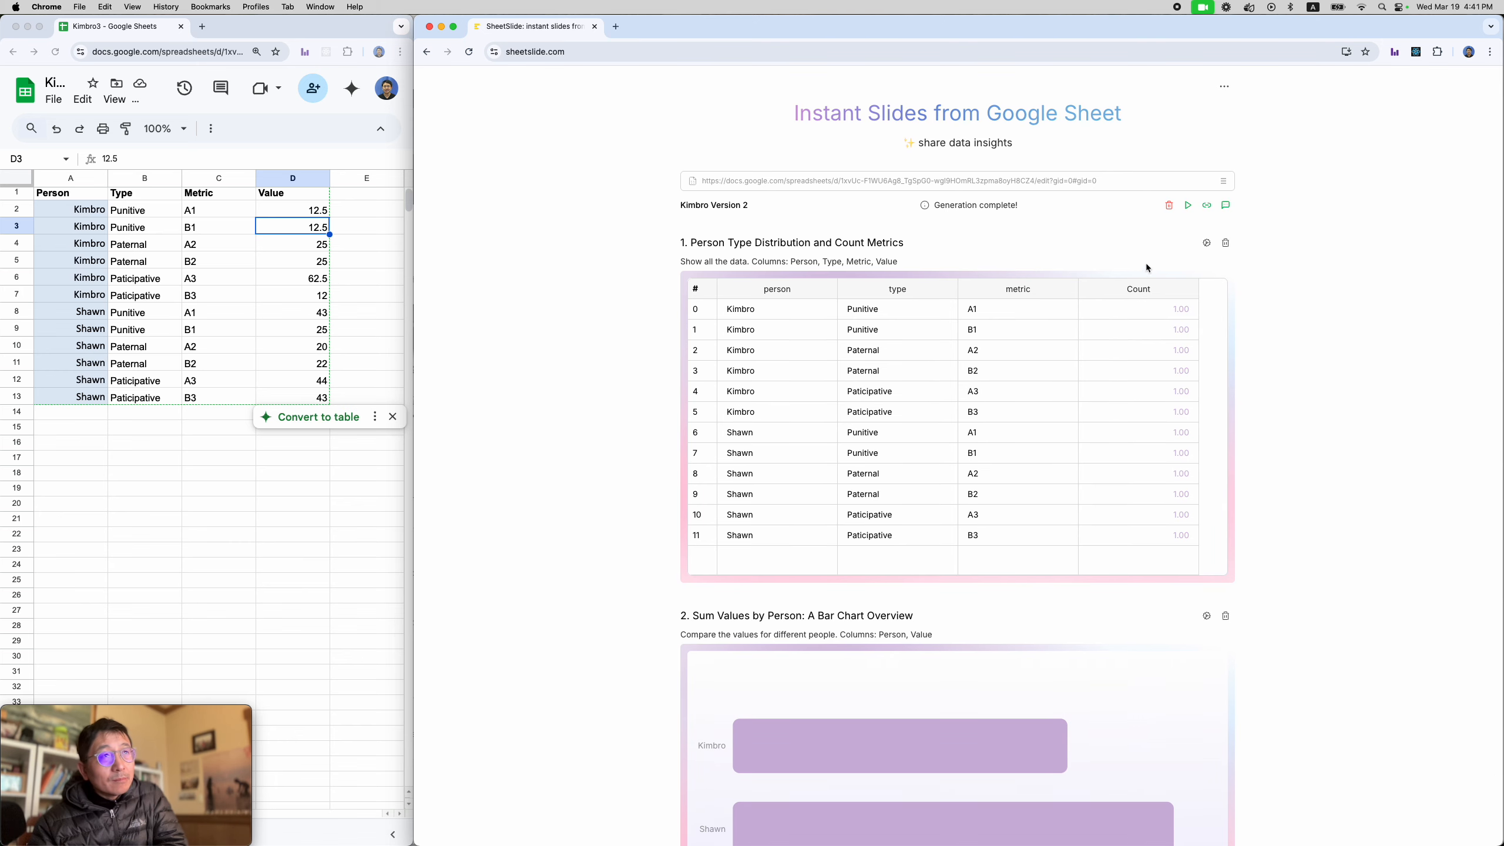
Step: Open the AI Chat and review its earlier graph theme suggestions and the request for a clean, stylish, modern look
click(1229, 208)
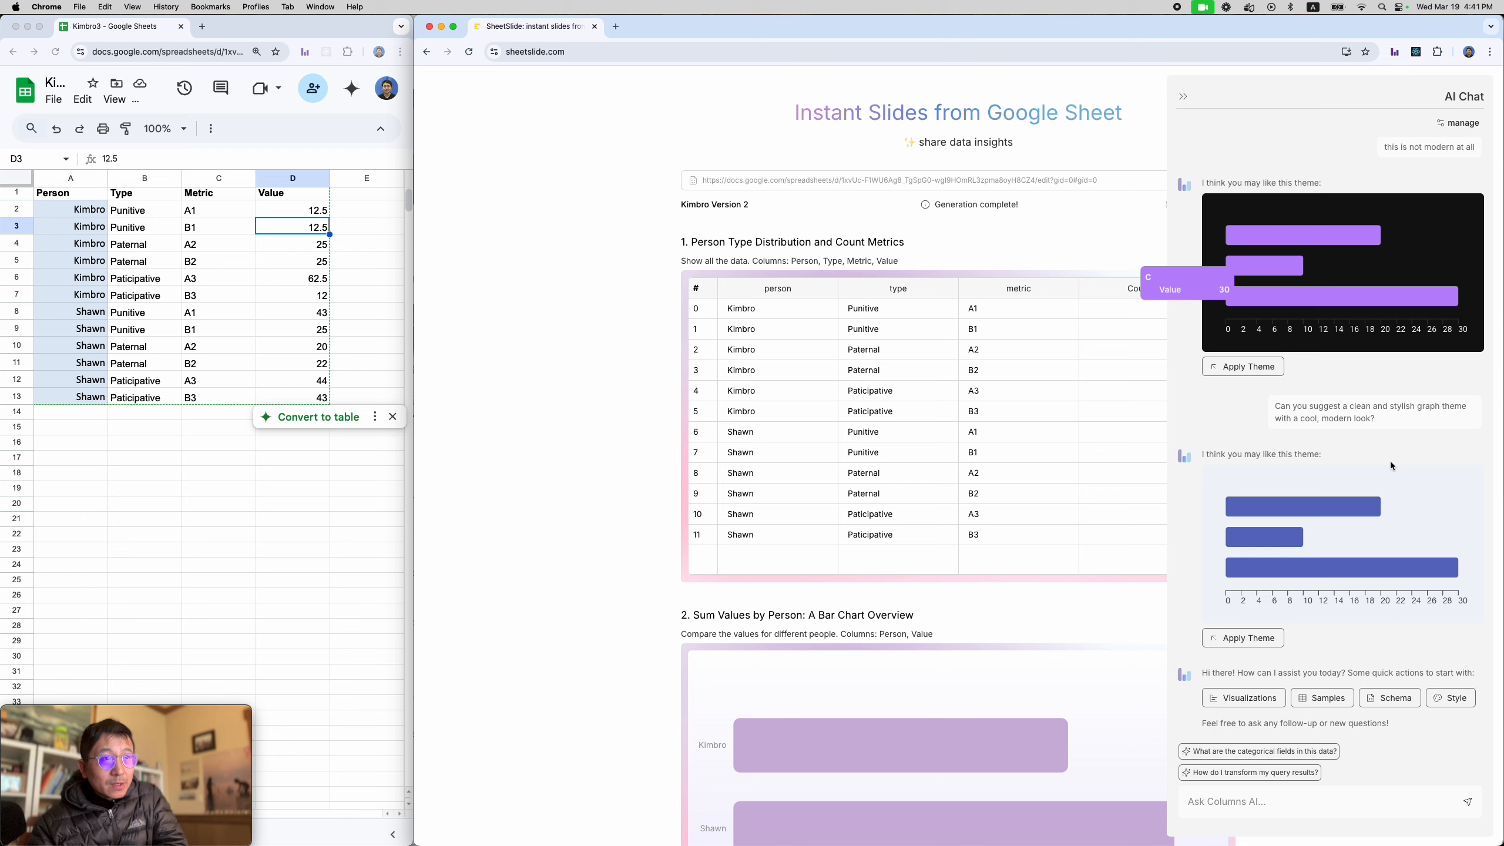
scroll(1329, 519, down, 5)
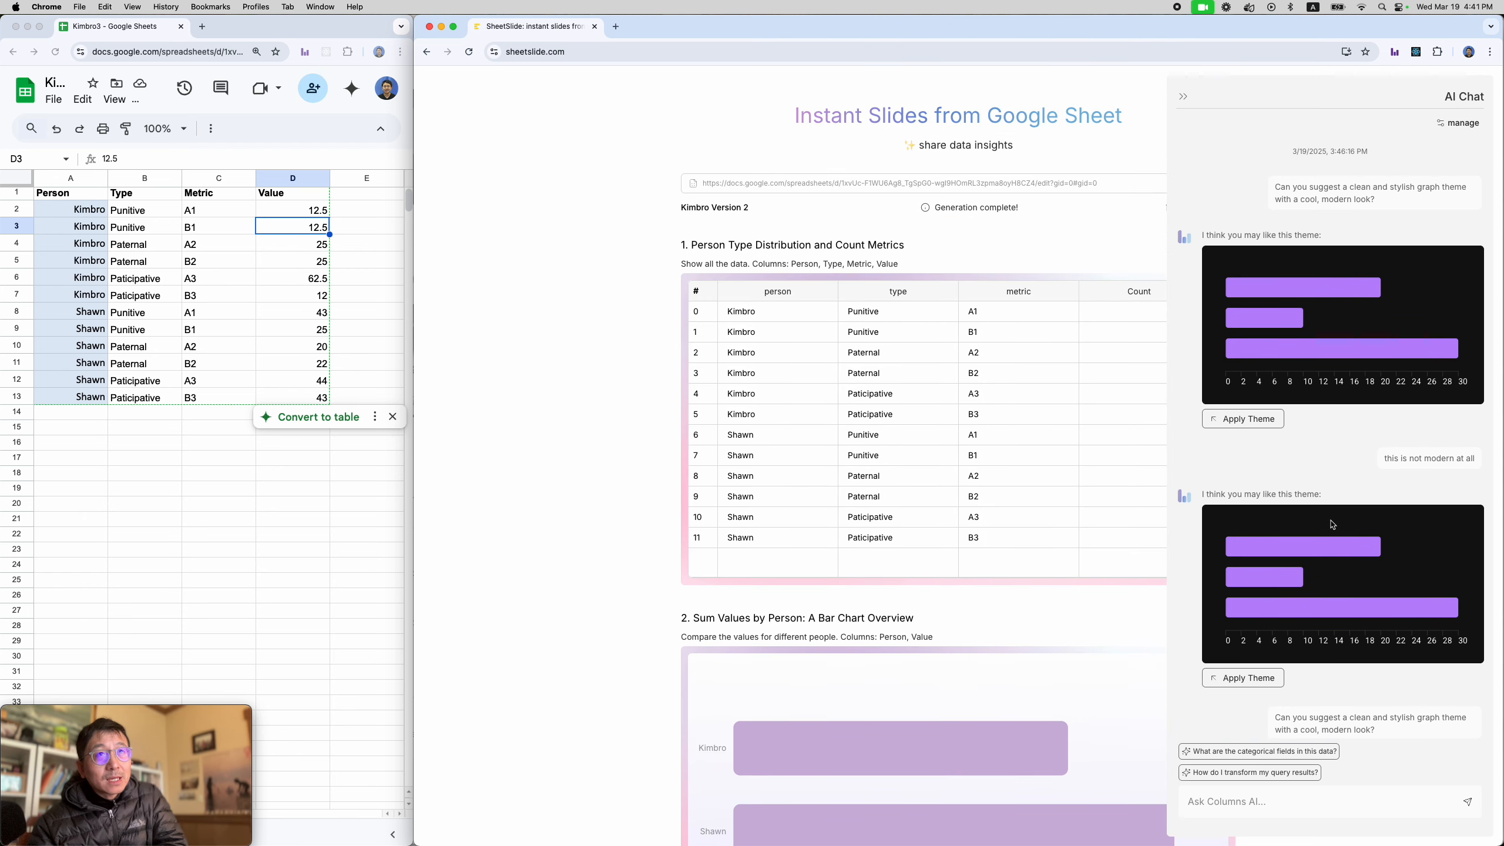
click(1462, 124)
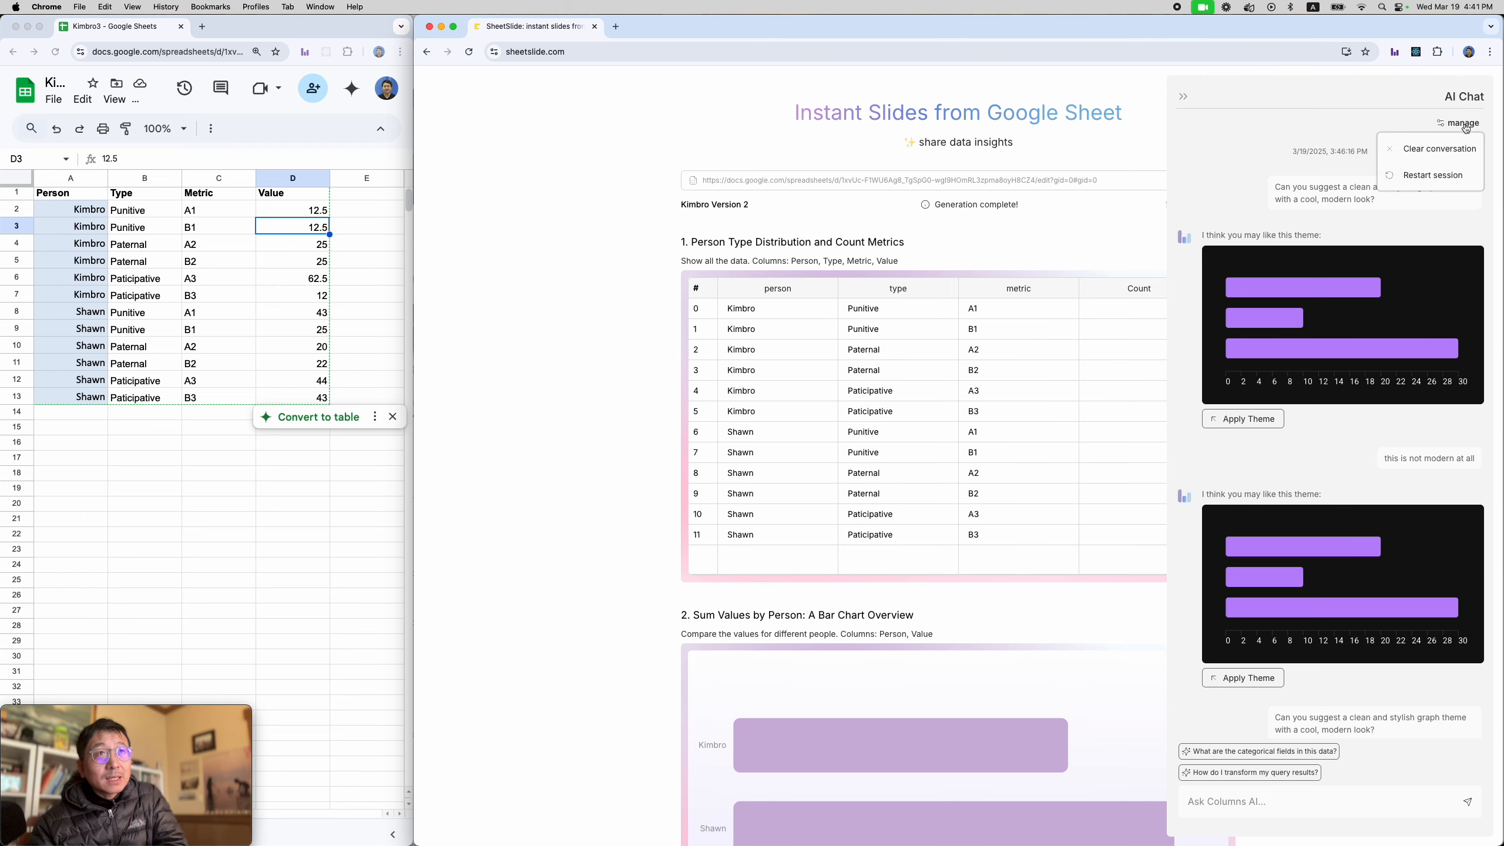
click(1236, 198)
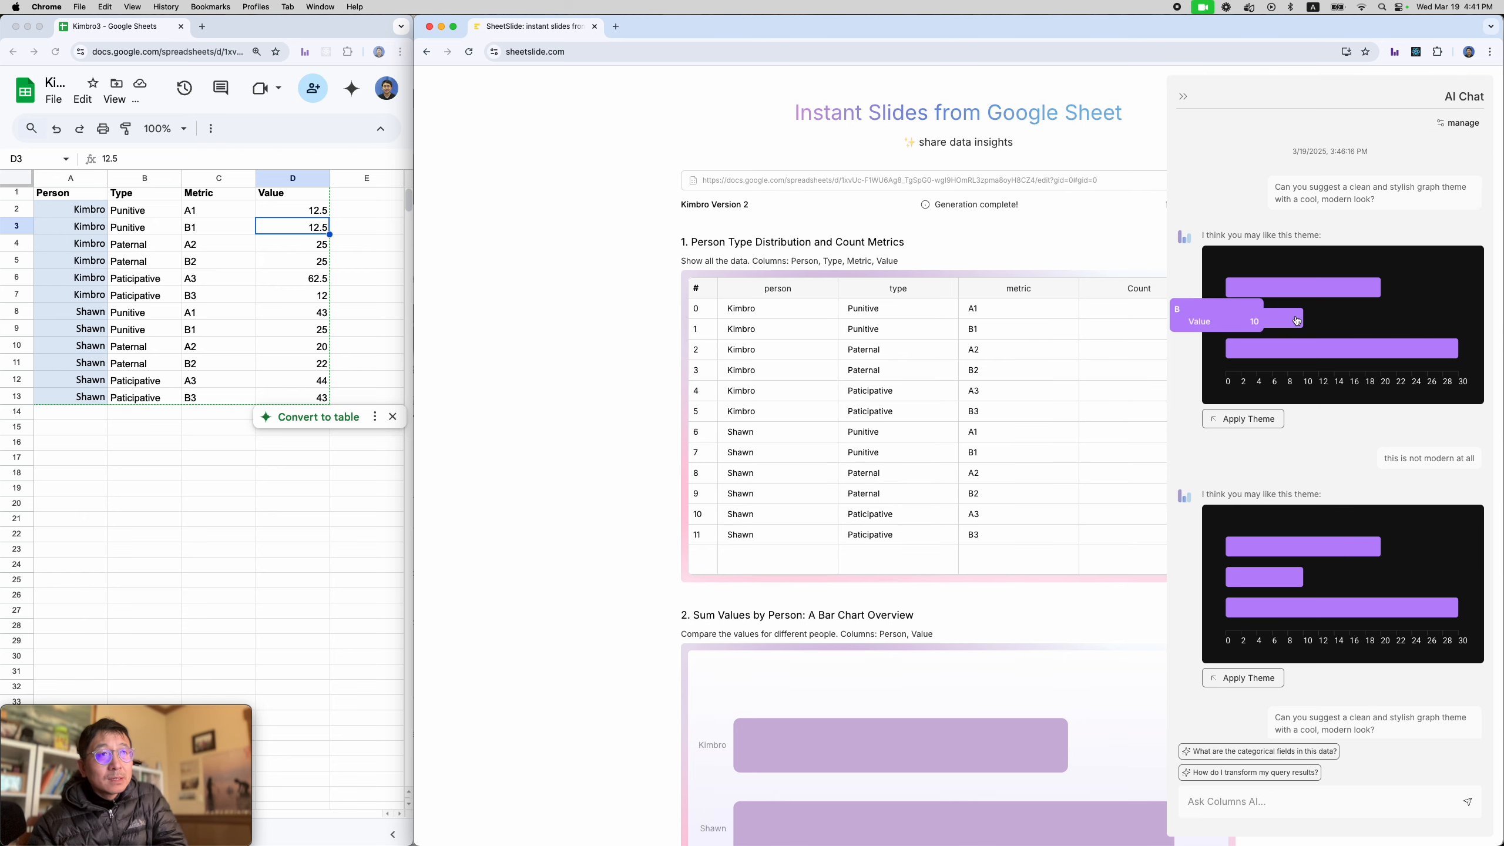
scroll(1295, 320, down, 5)
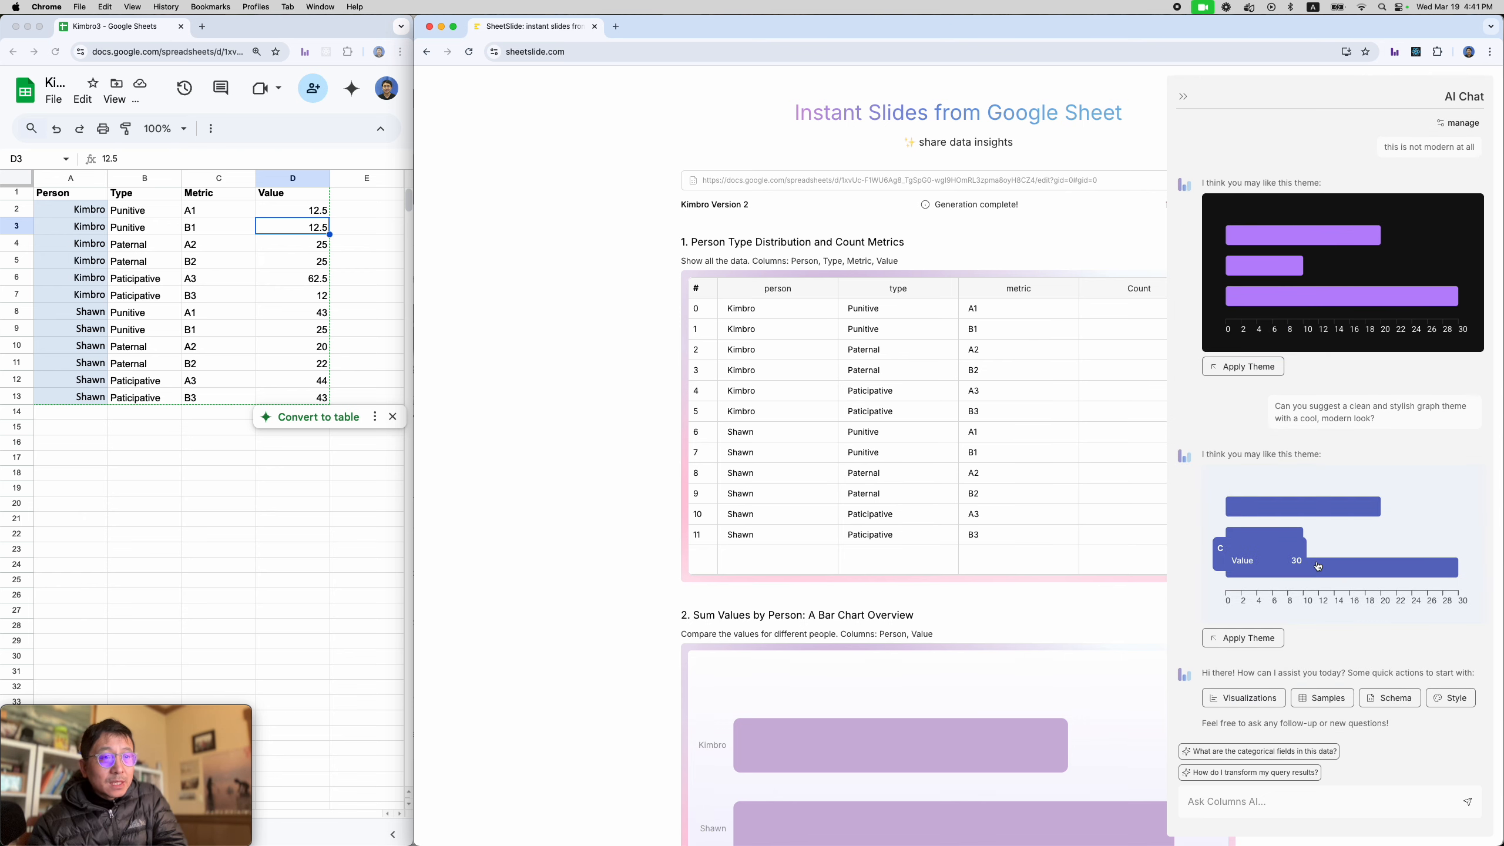
scroll(1321, 569, down, 1)
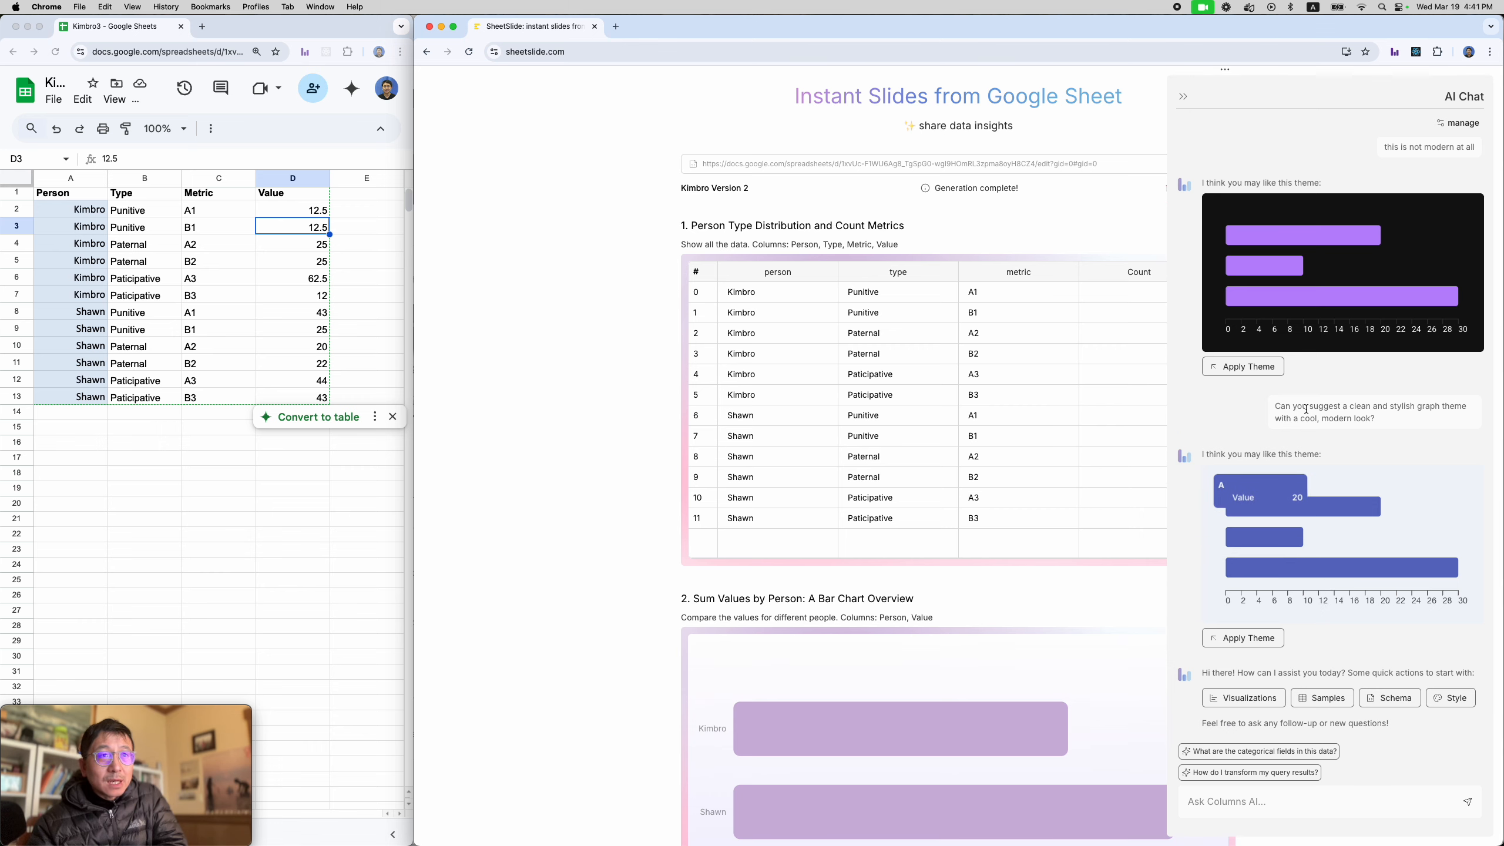
drag(1275, 408, 1386, 421)
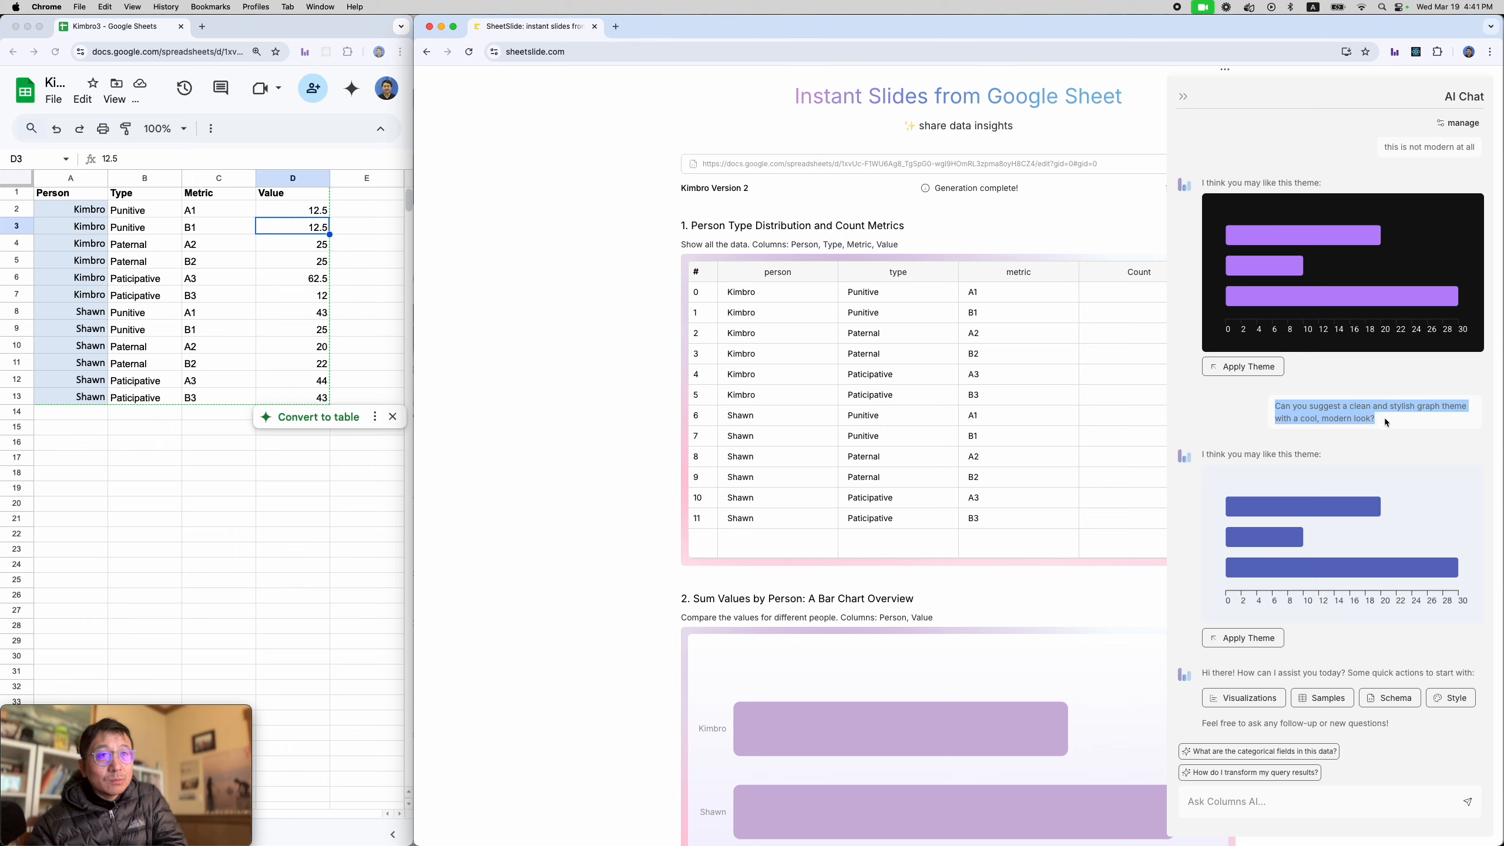
click(1387, 421)
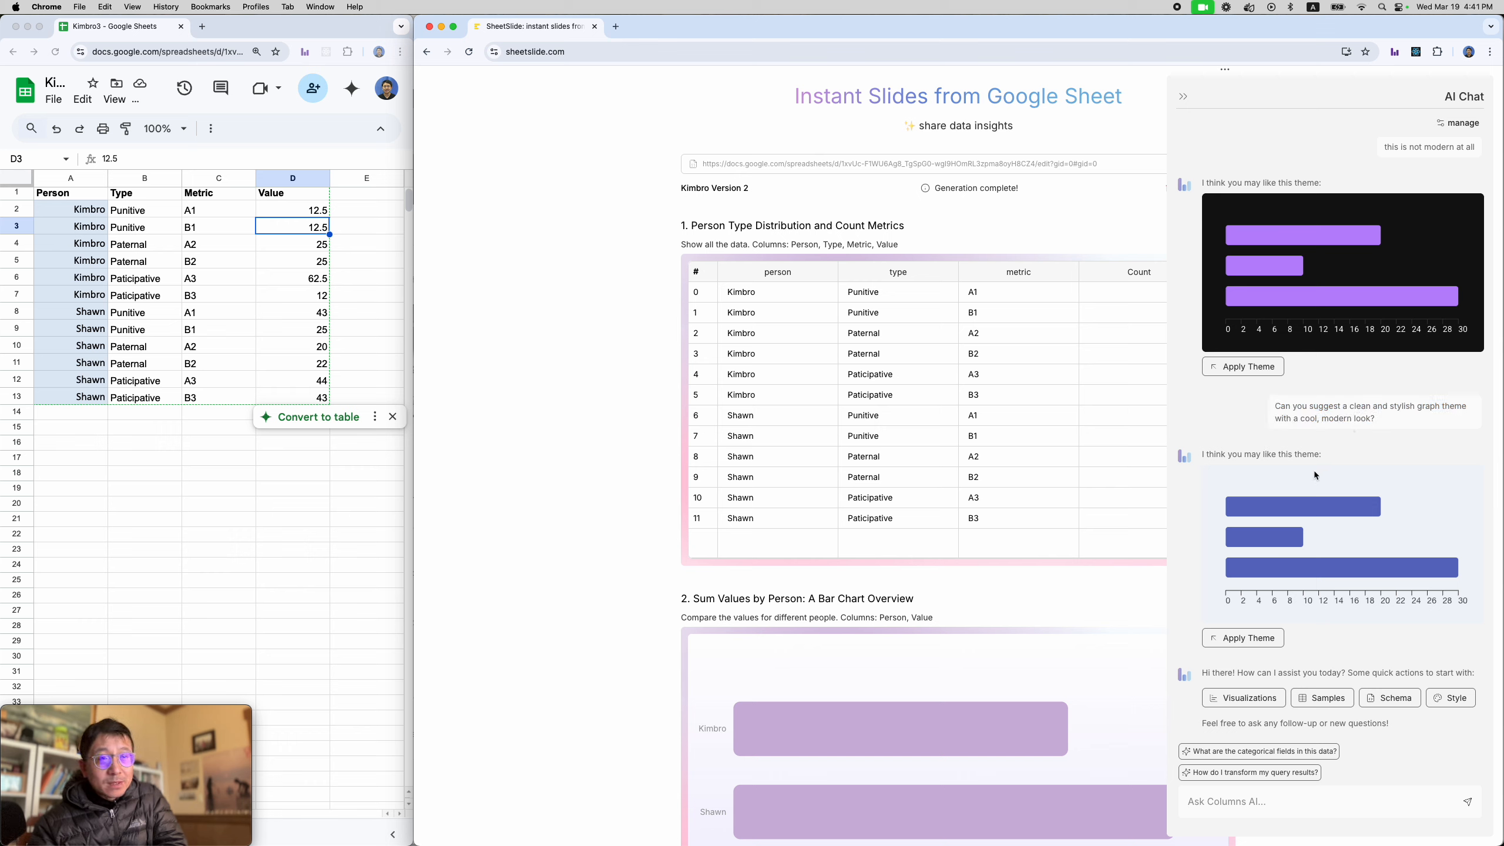
mouse_move(1262, 521)
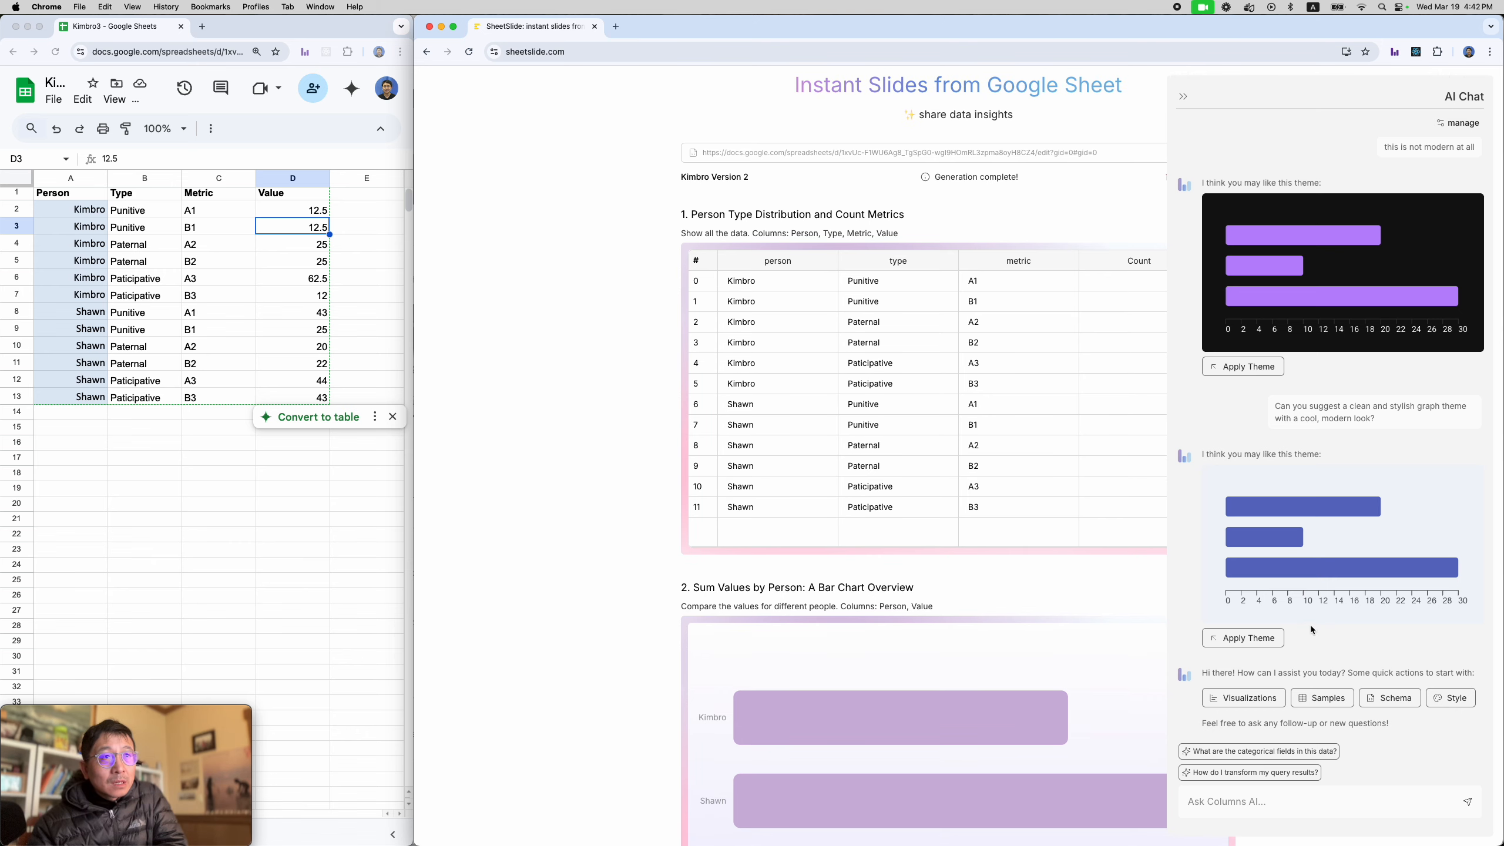
mouse_move(1283, 549)
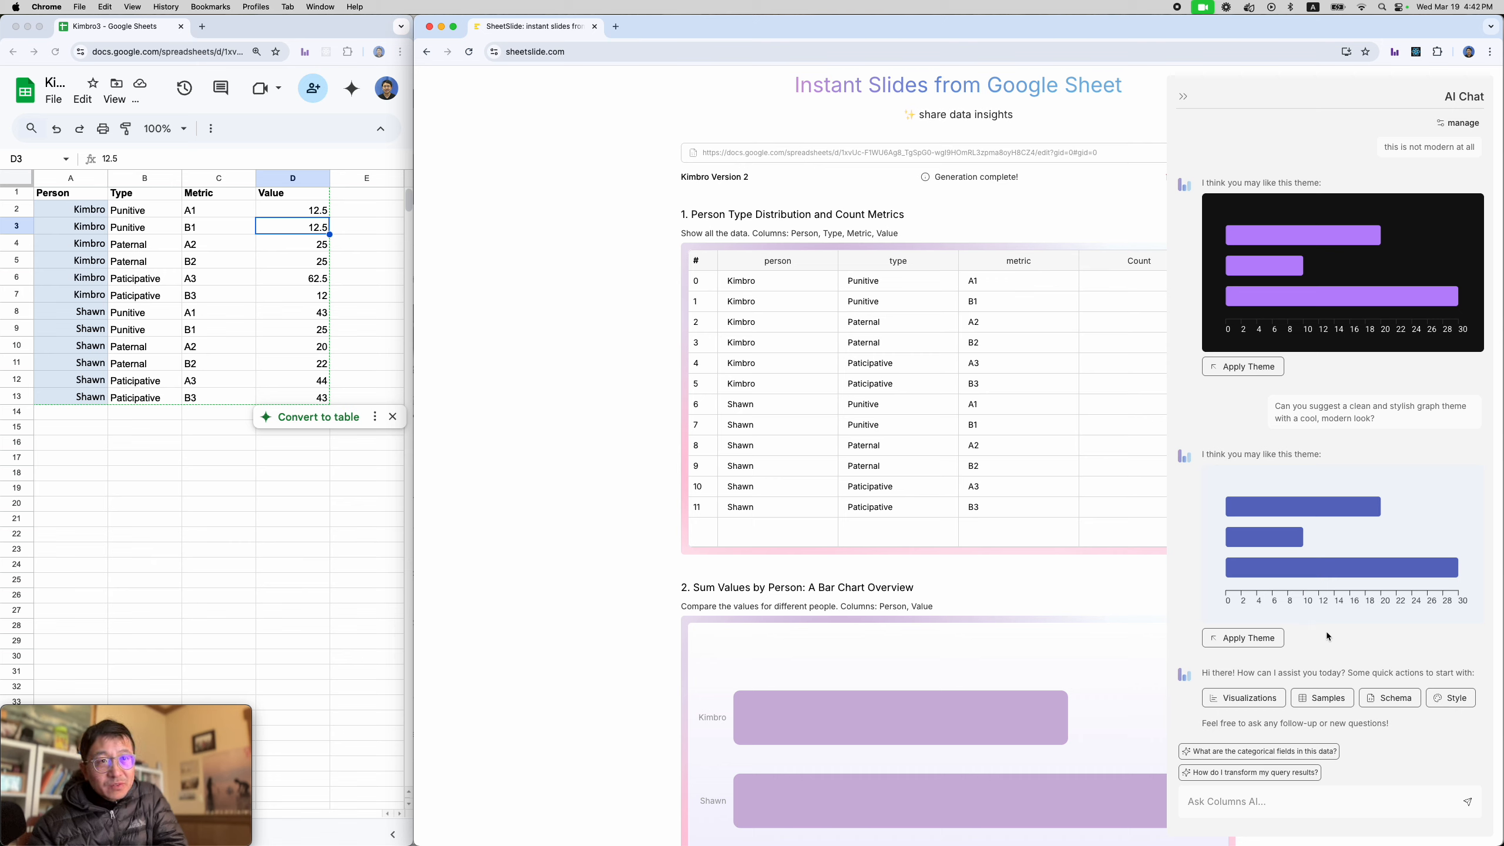
Step: Apply the suggested blue graph theme with the light background to the deck, check the restyled charts, and close the AI Chat
click(1238, 638)
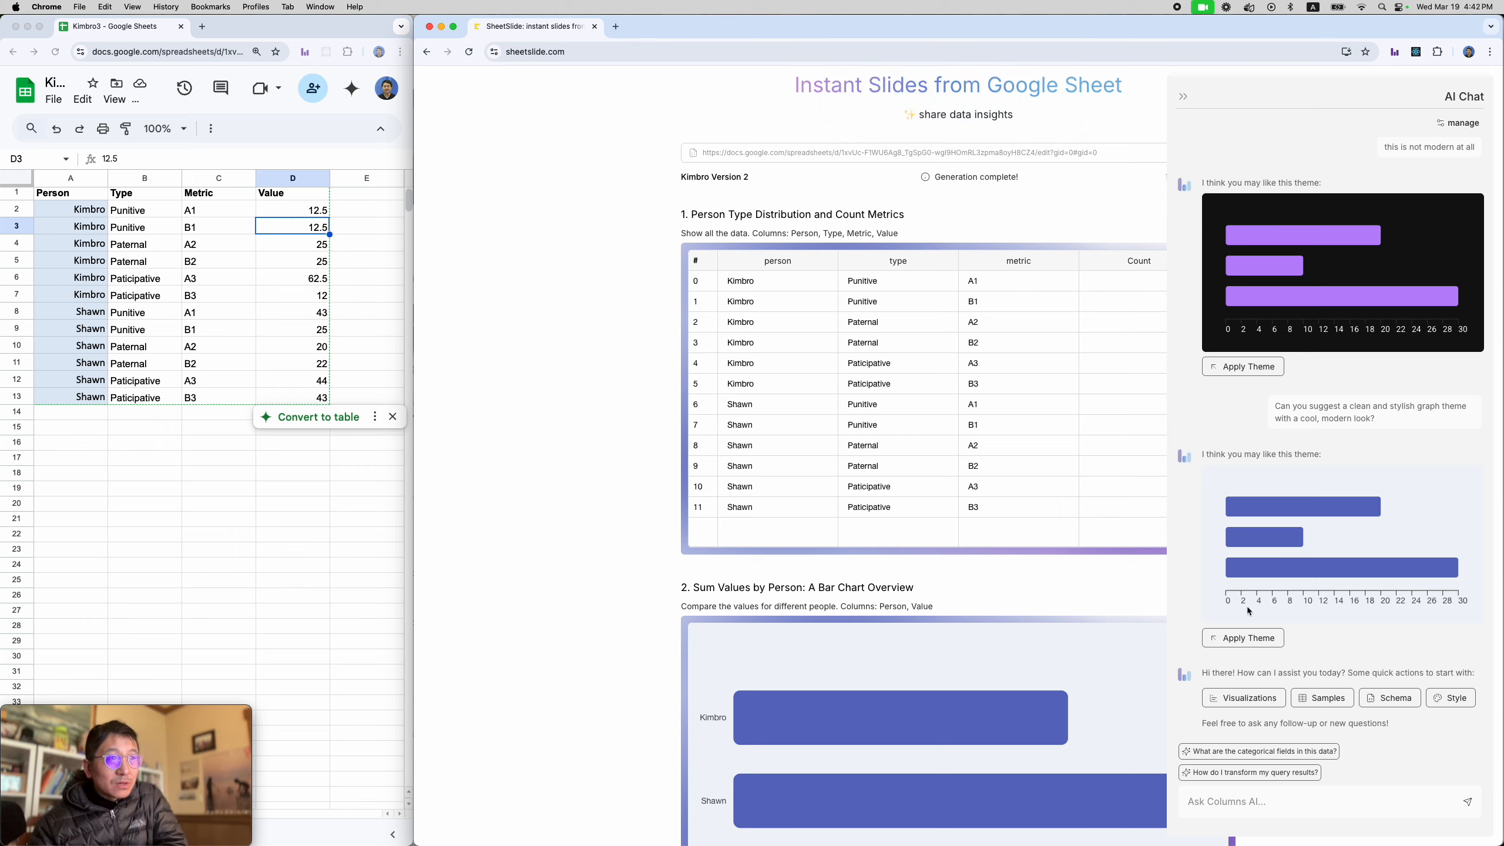
scroll(954, 455, down, 10)
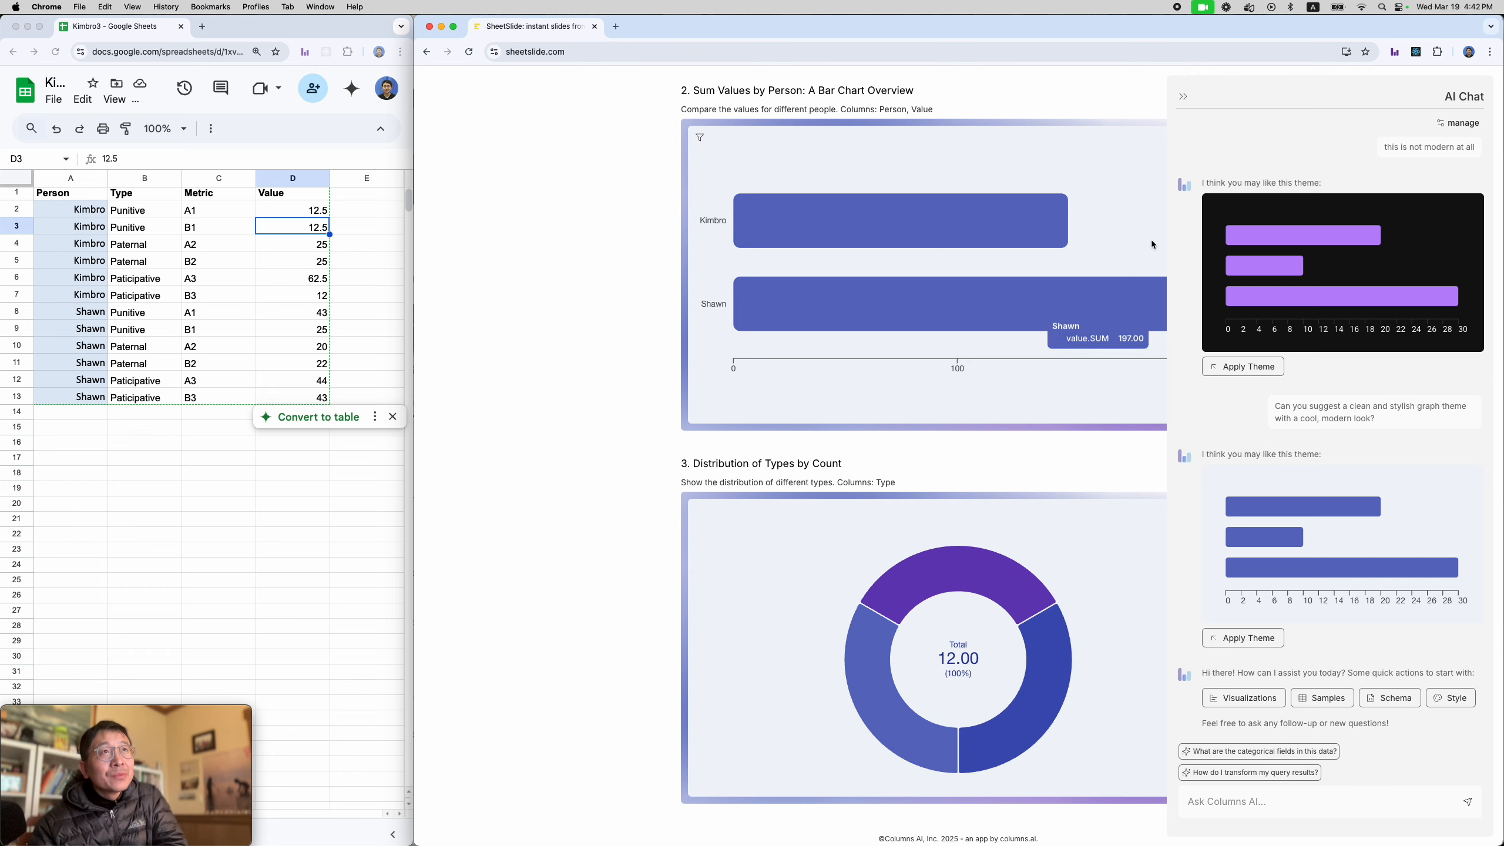
click(1183, 96)
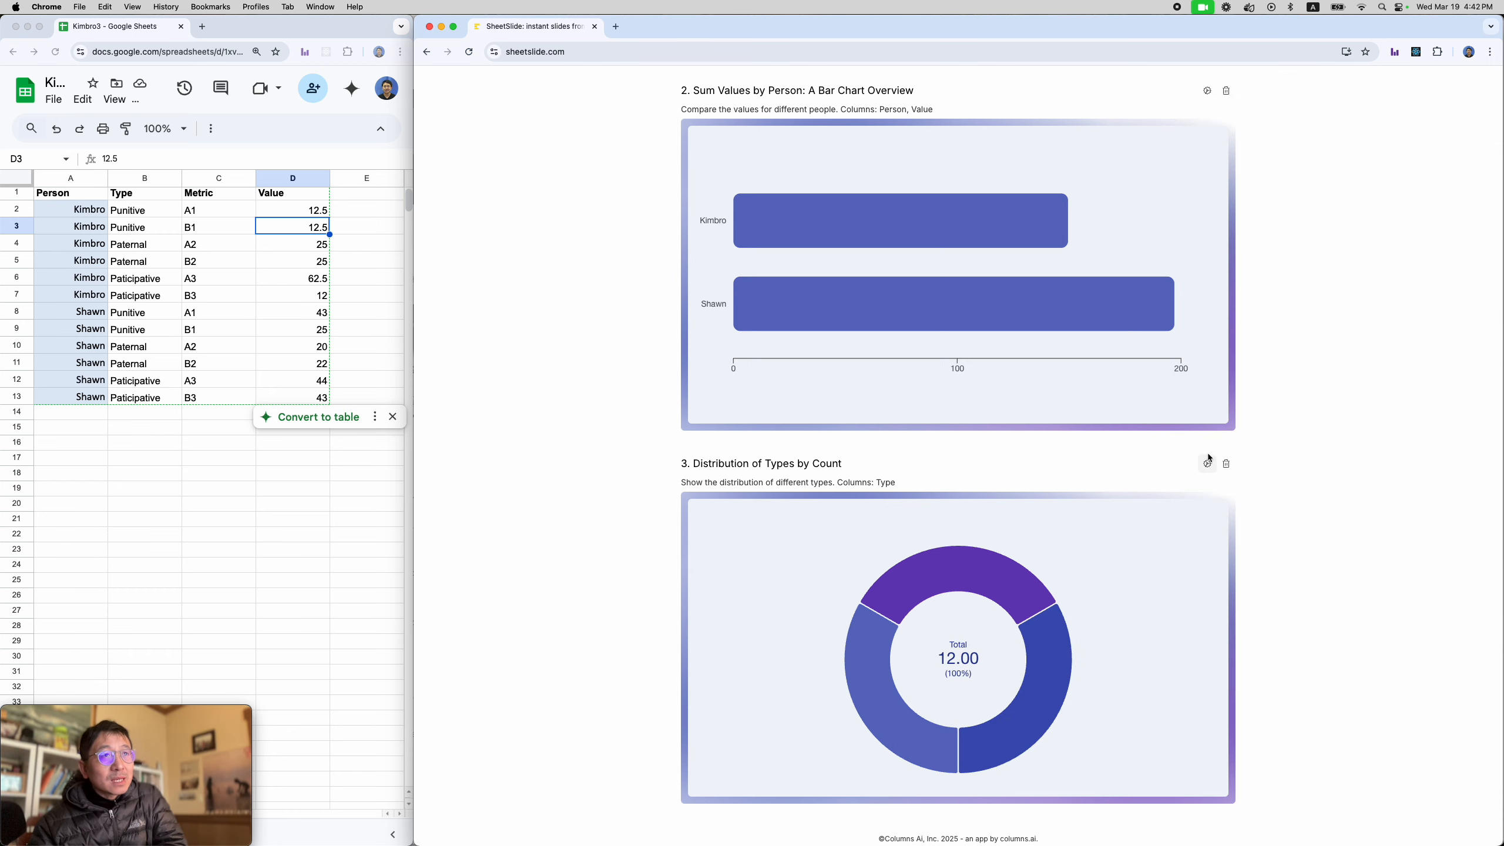
scroll(1209, 457, up, 10)
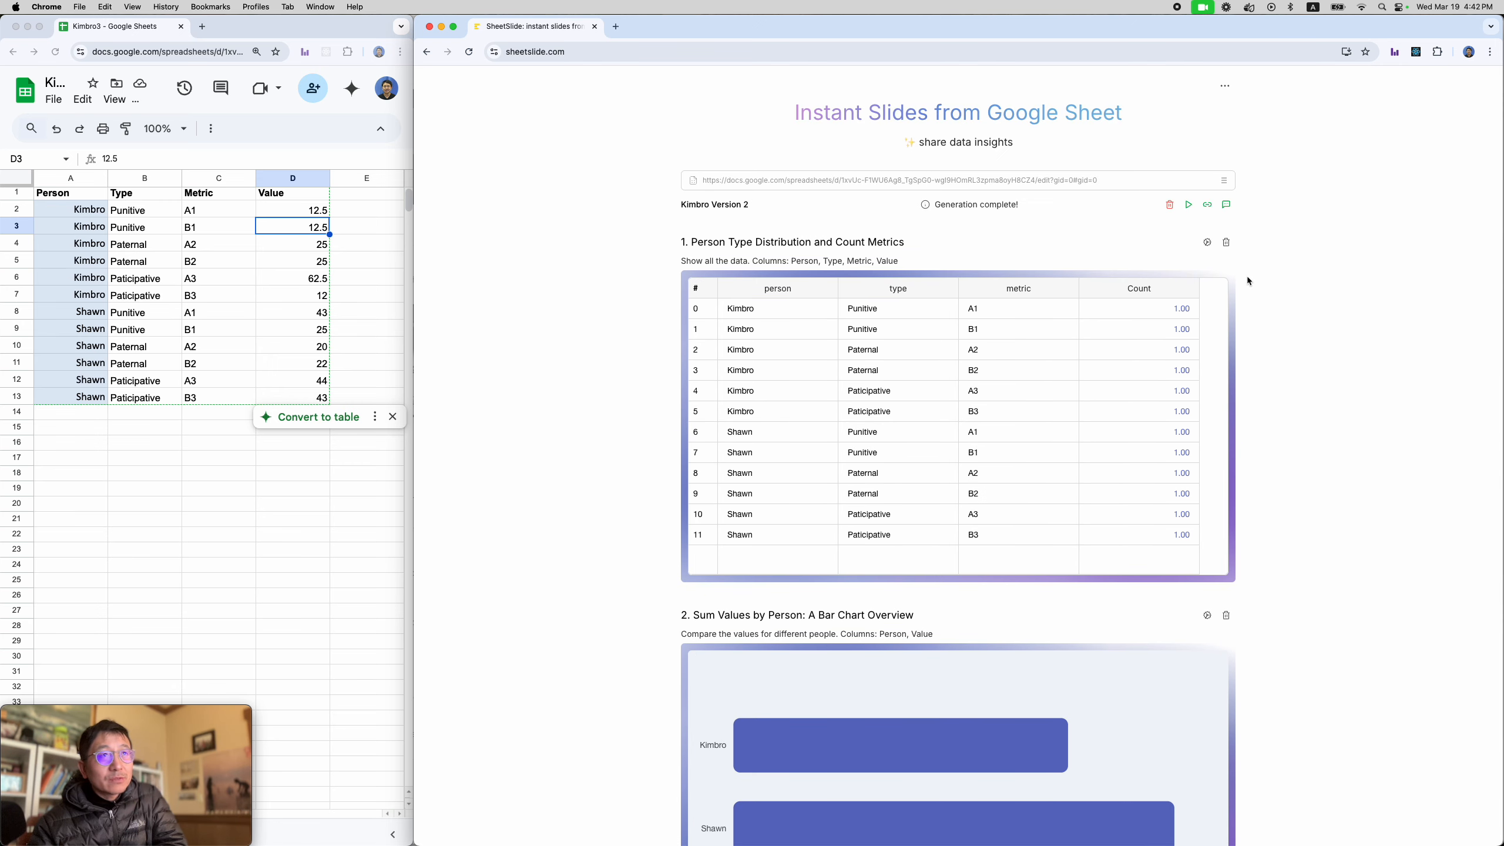
click(1227, 244)
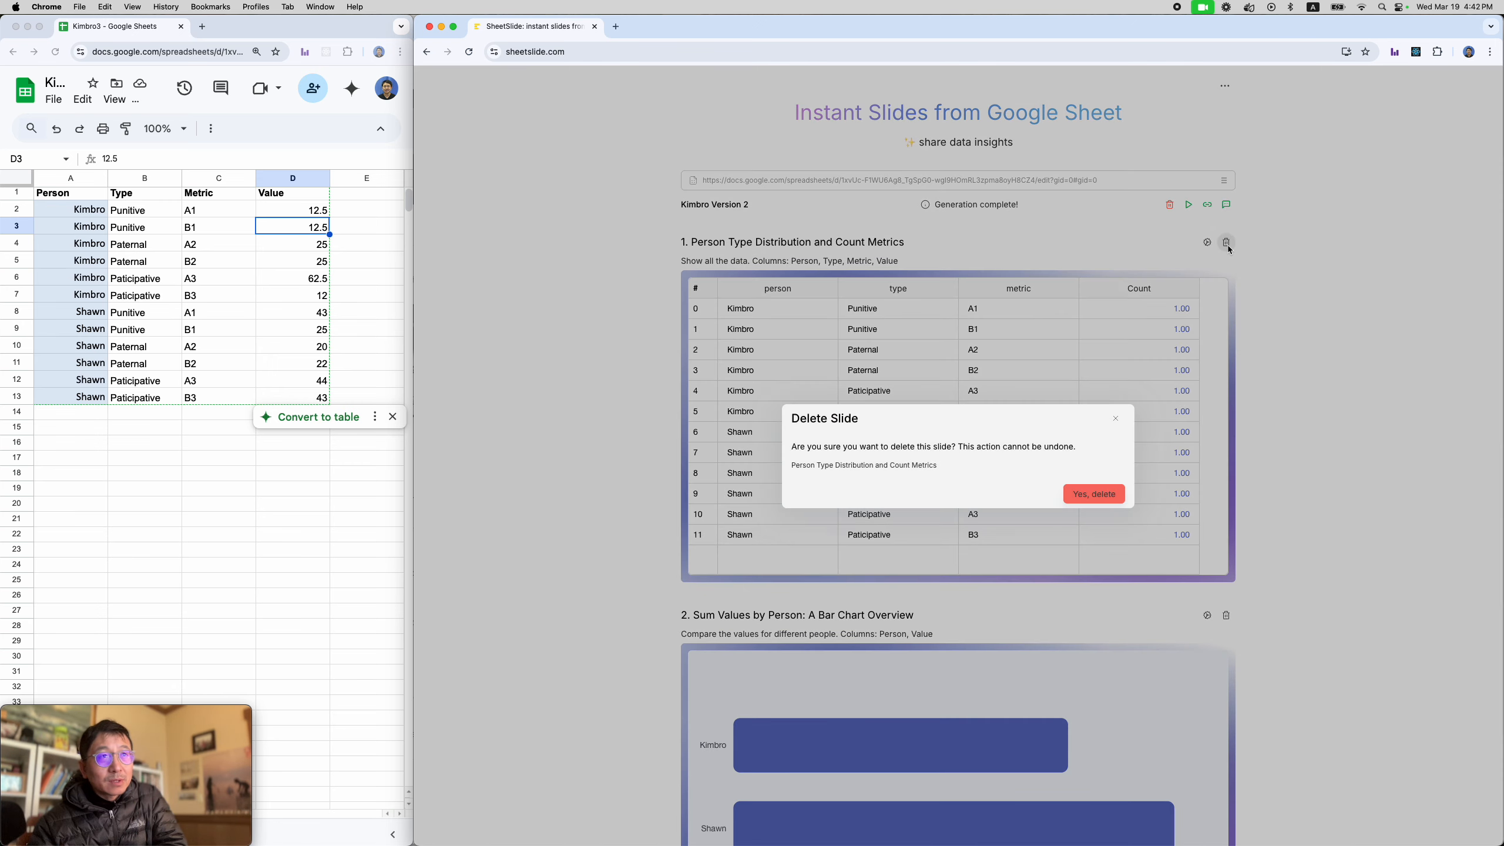
click(1116, 420)
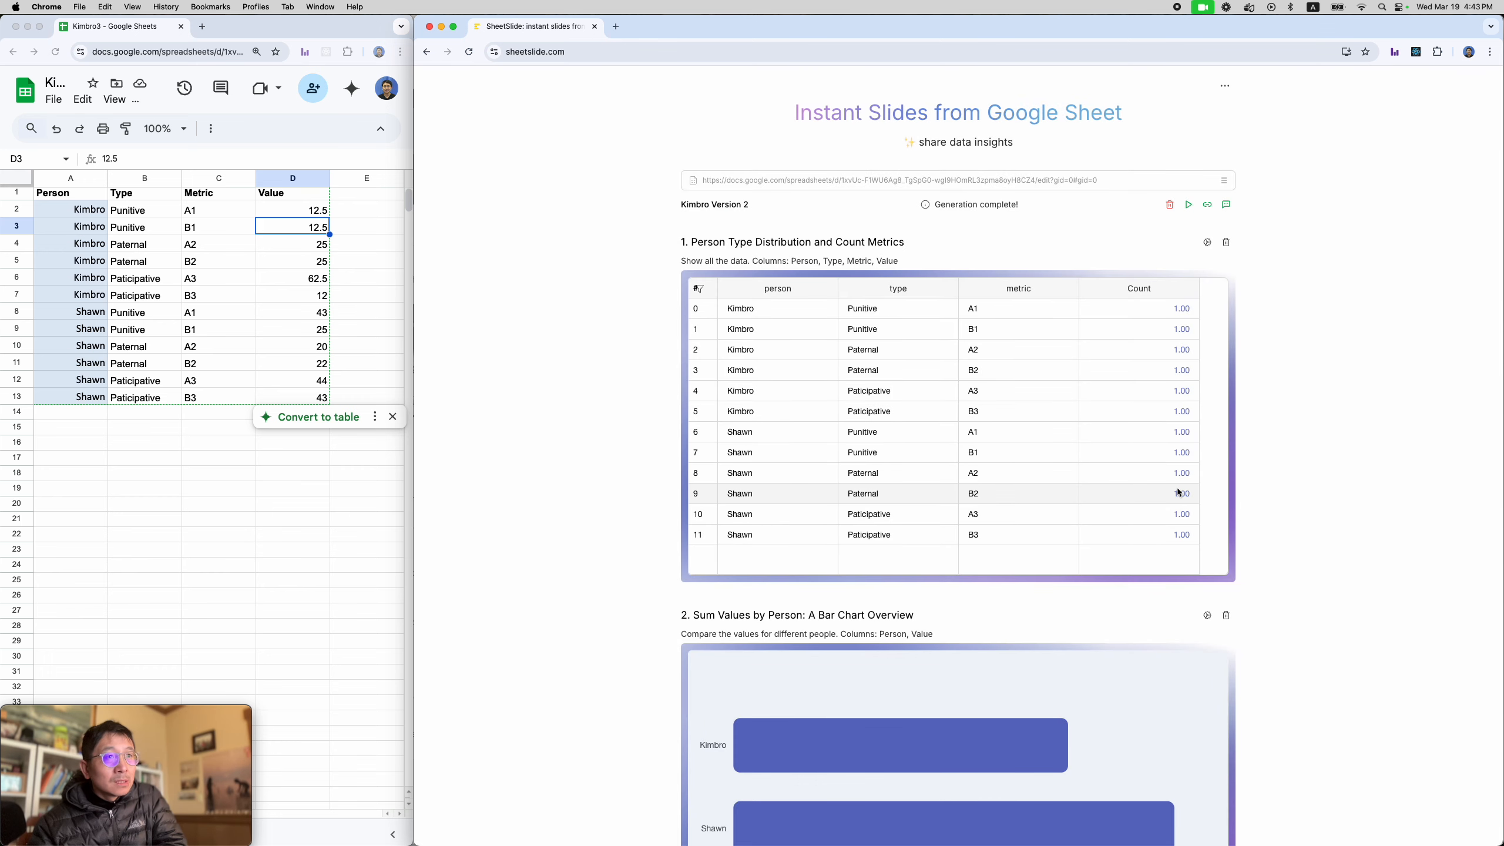
Step: In the bar chart's general settings, slightly increase the left chart space and set the decimal count to 0
scroll(1112, 479, down, 5)
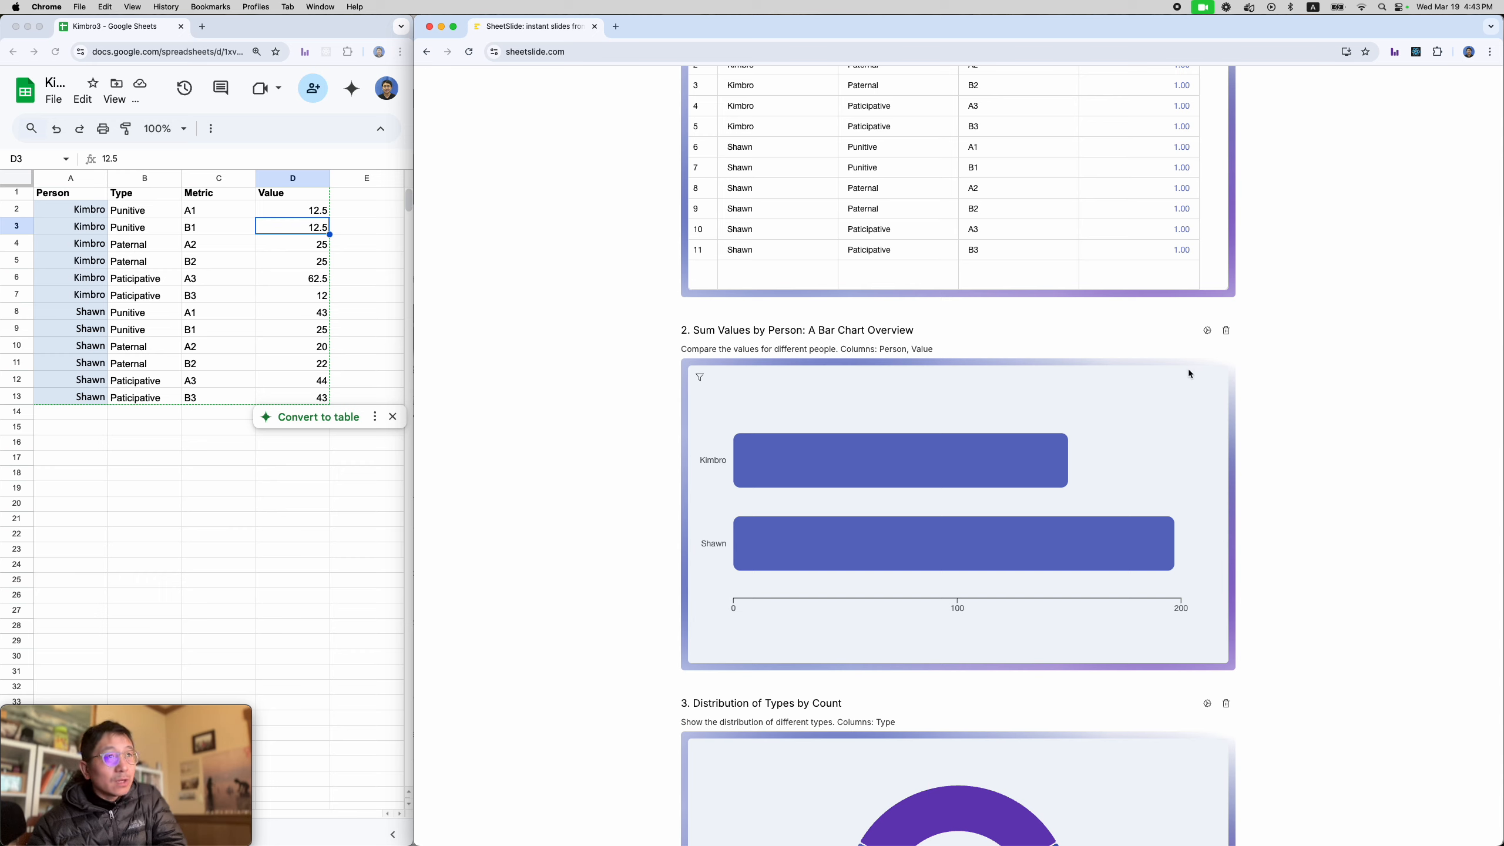
mouse_move(1012, 481)
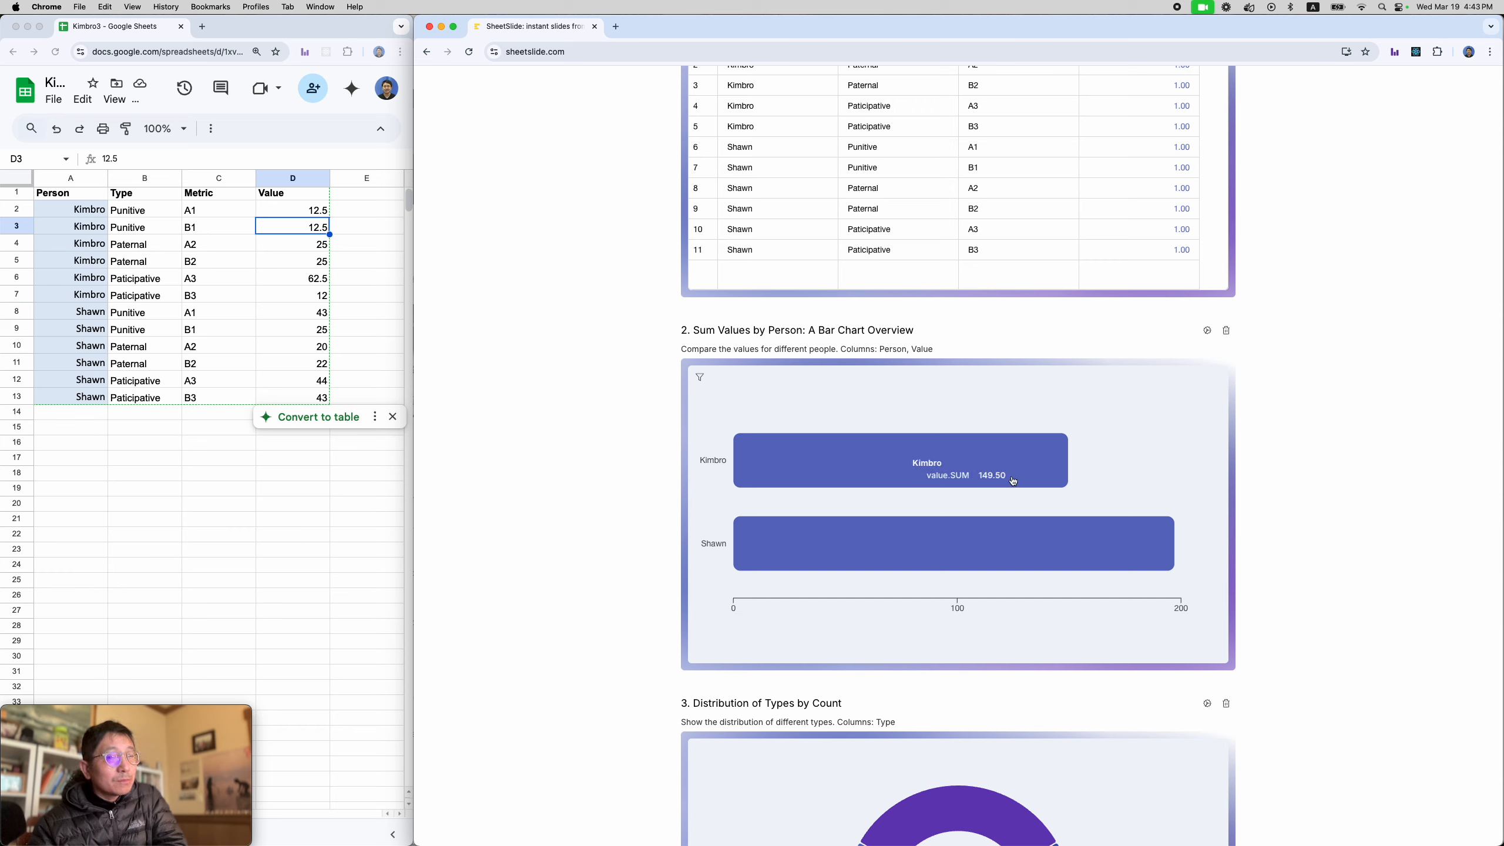
click(1208, 335)
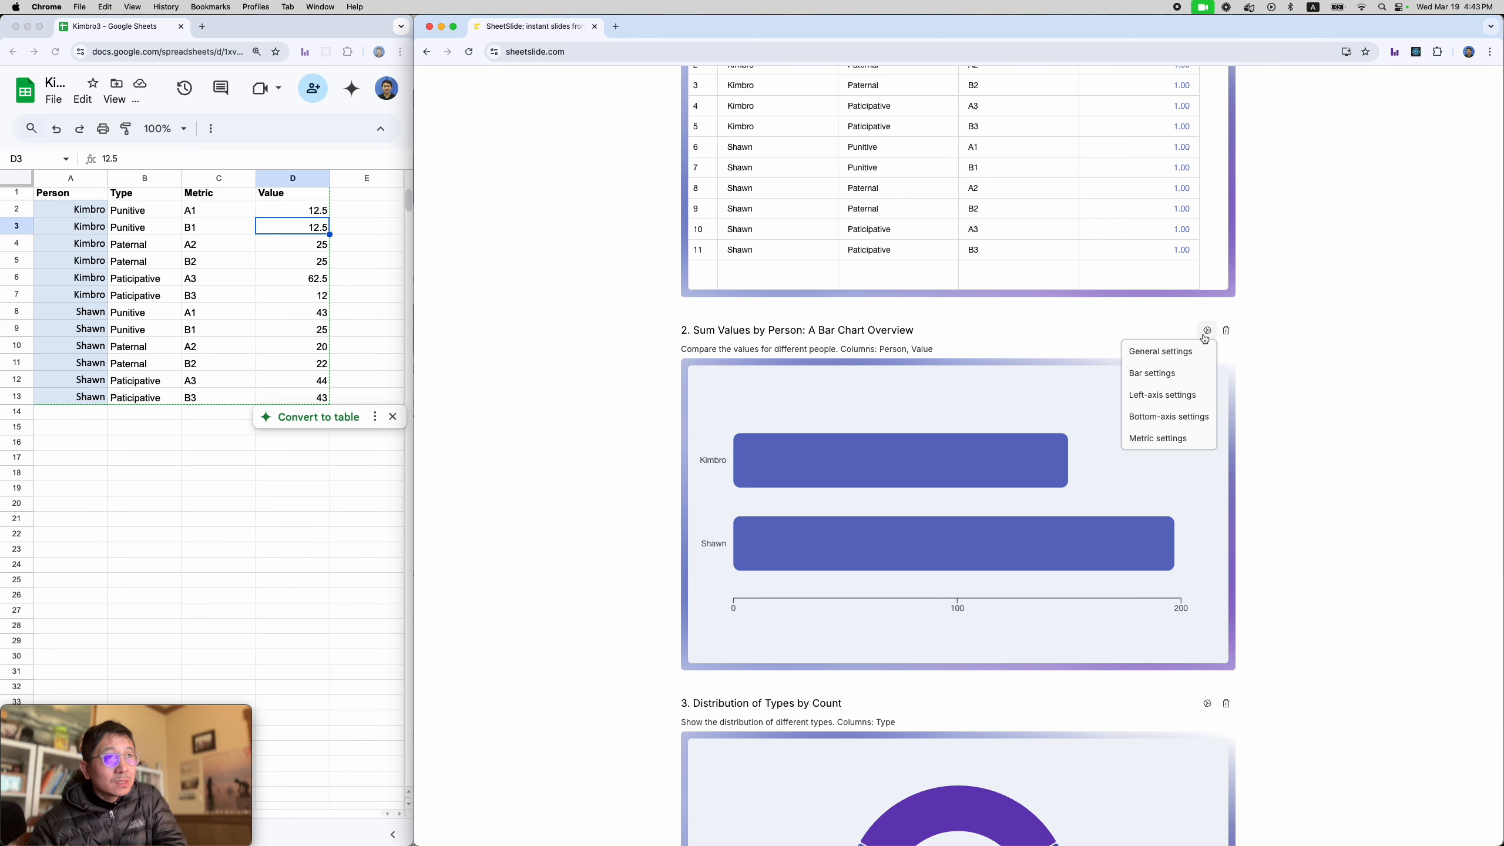
click(1164, 354)
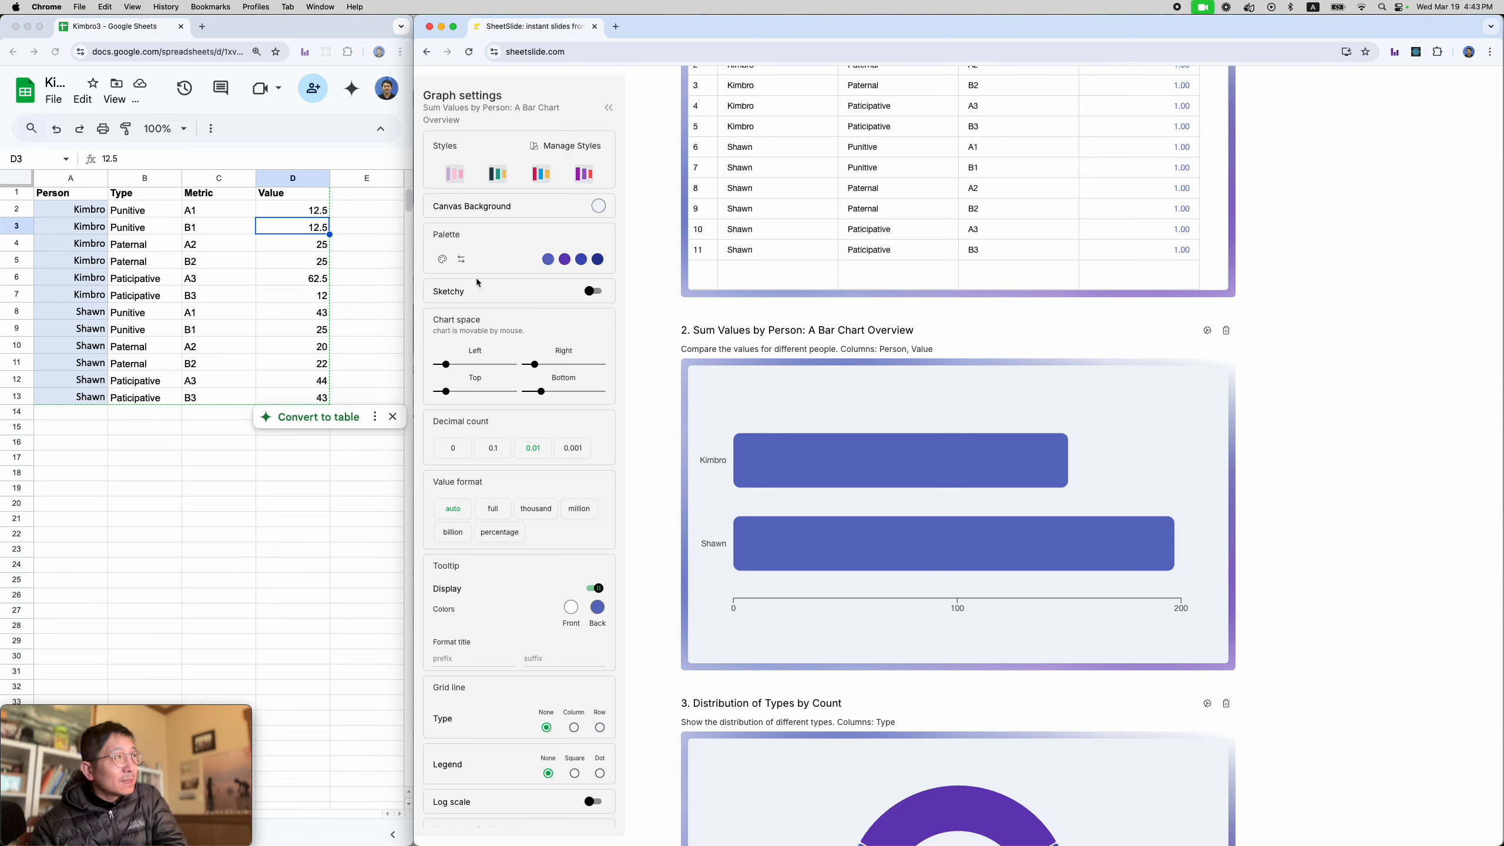
click(442, 259)
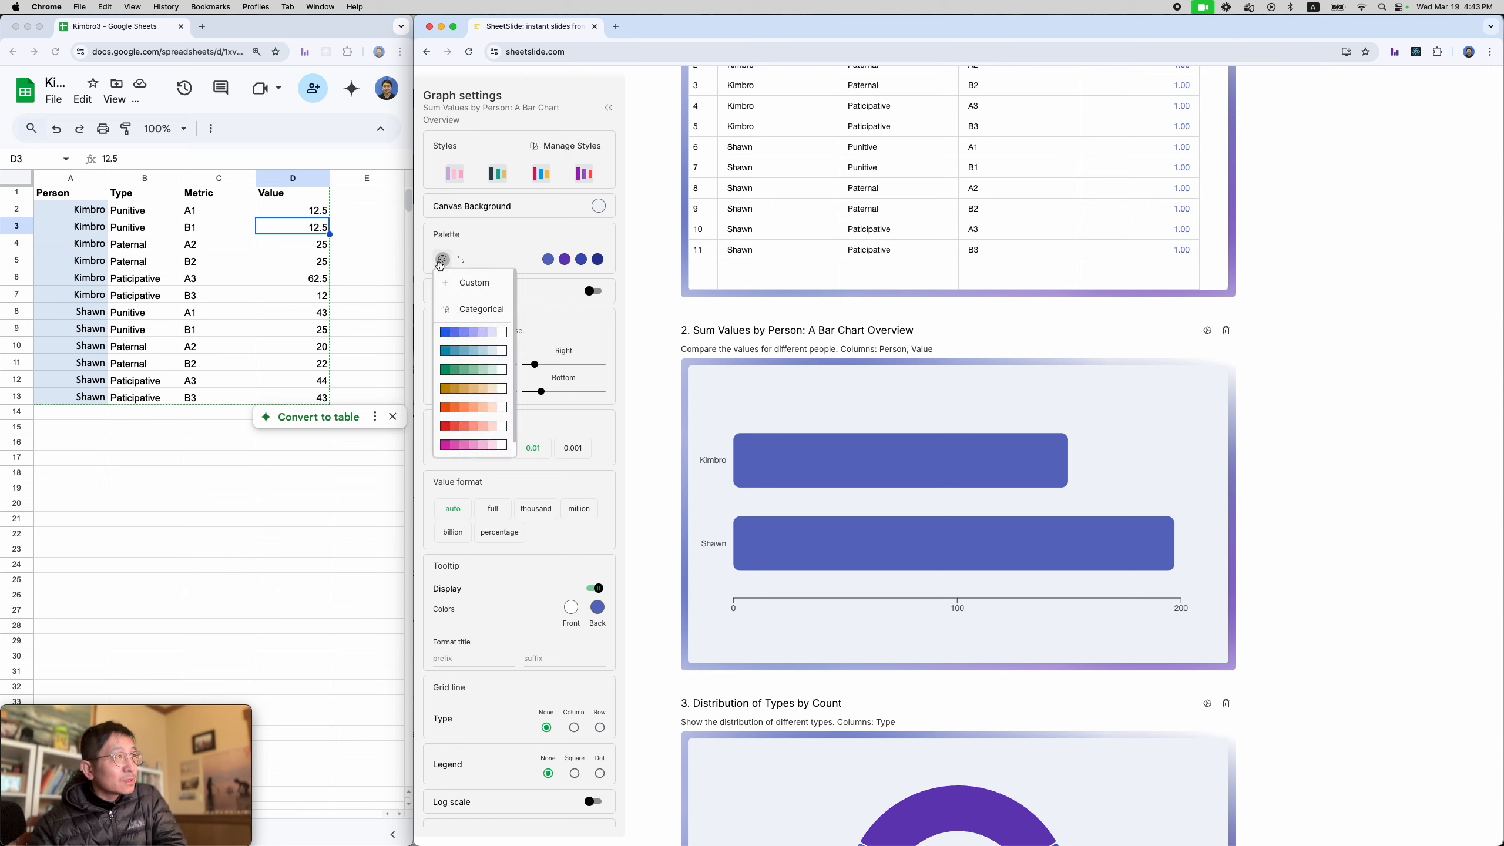
click(572, 236)
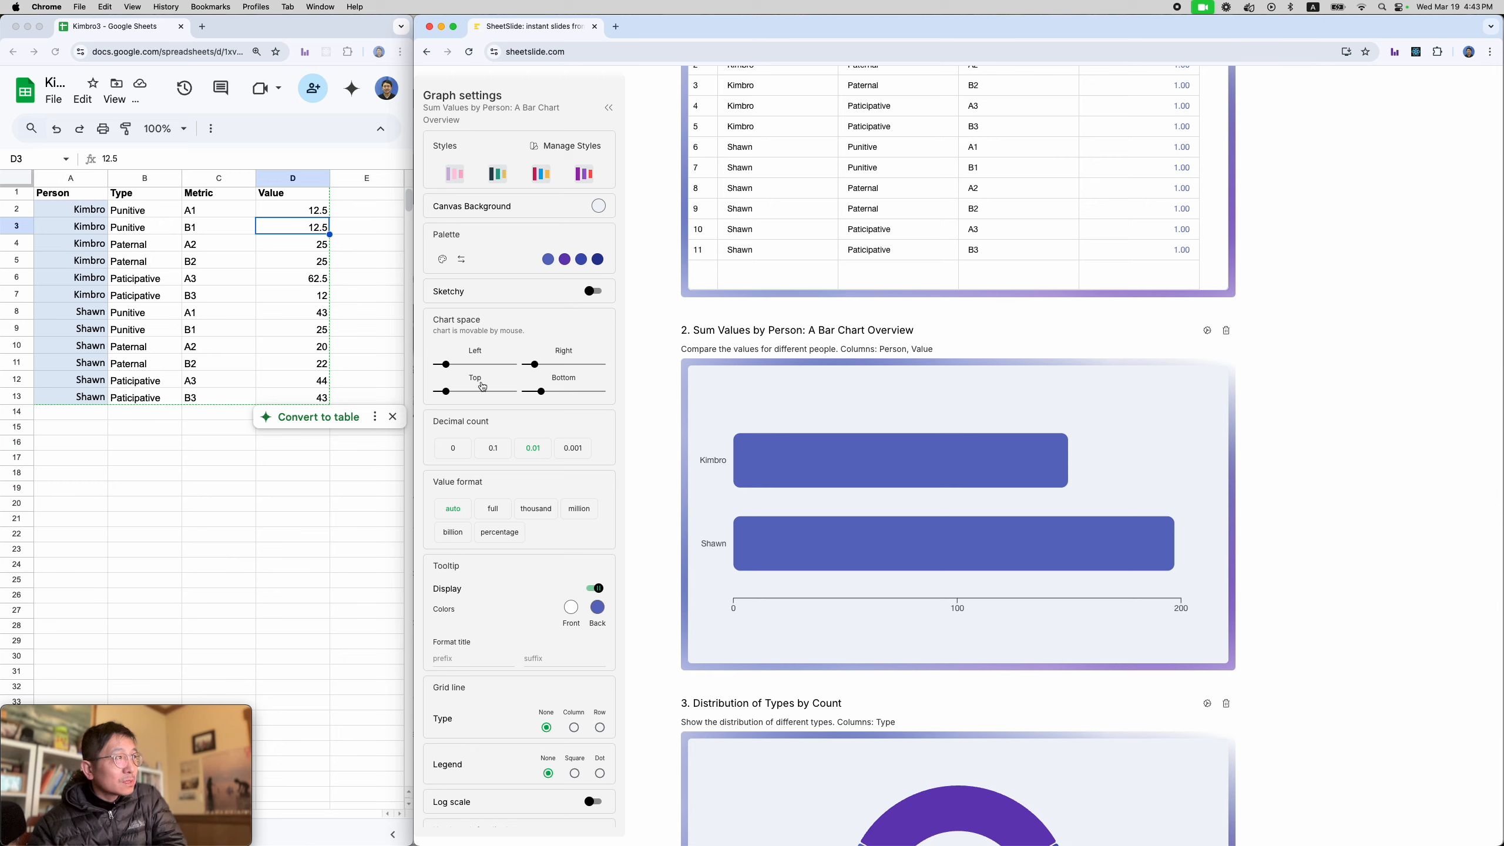
drag(448, 366, 456, 371)
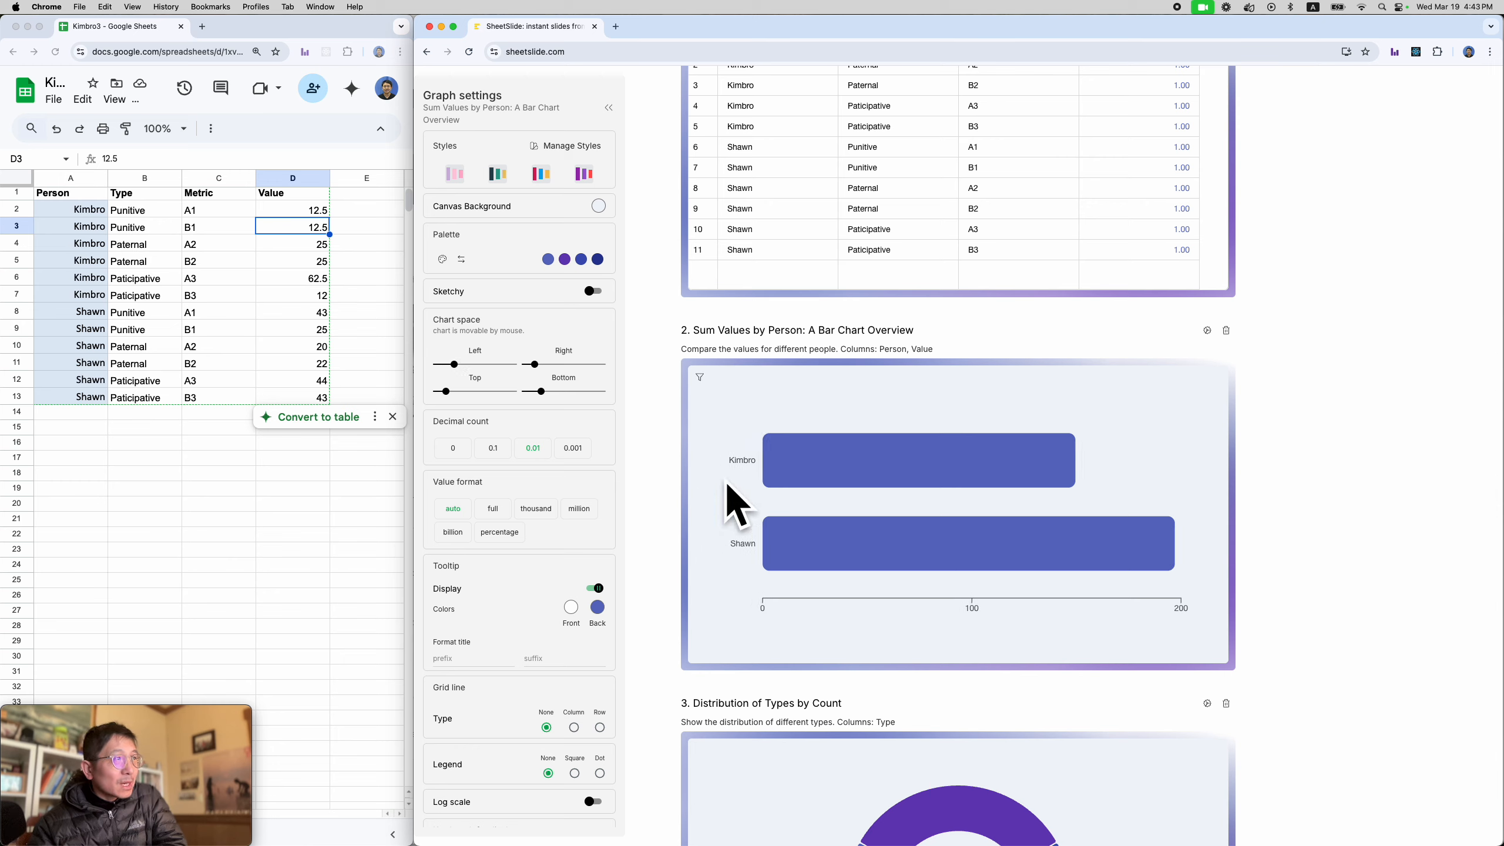
click(453, 448)
mouse_move(972, 469)
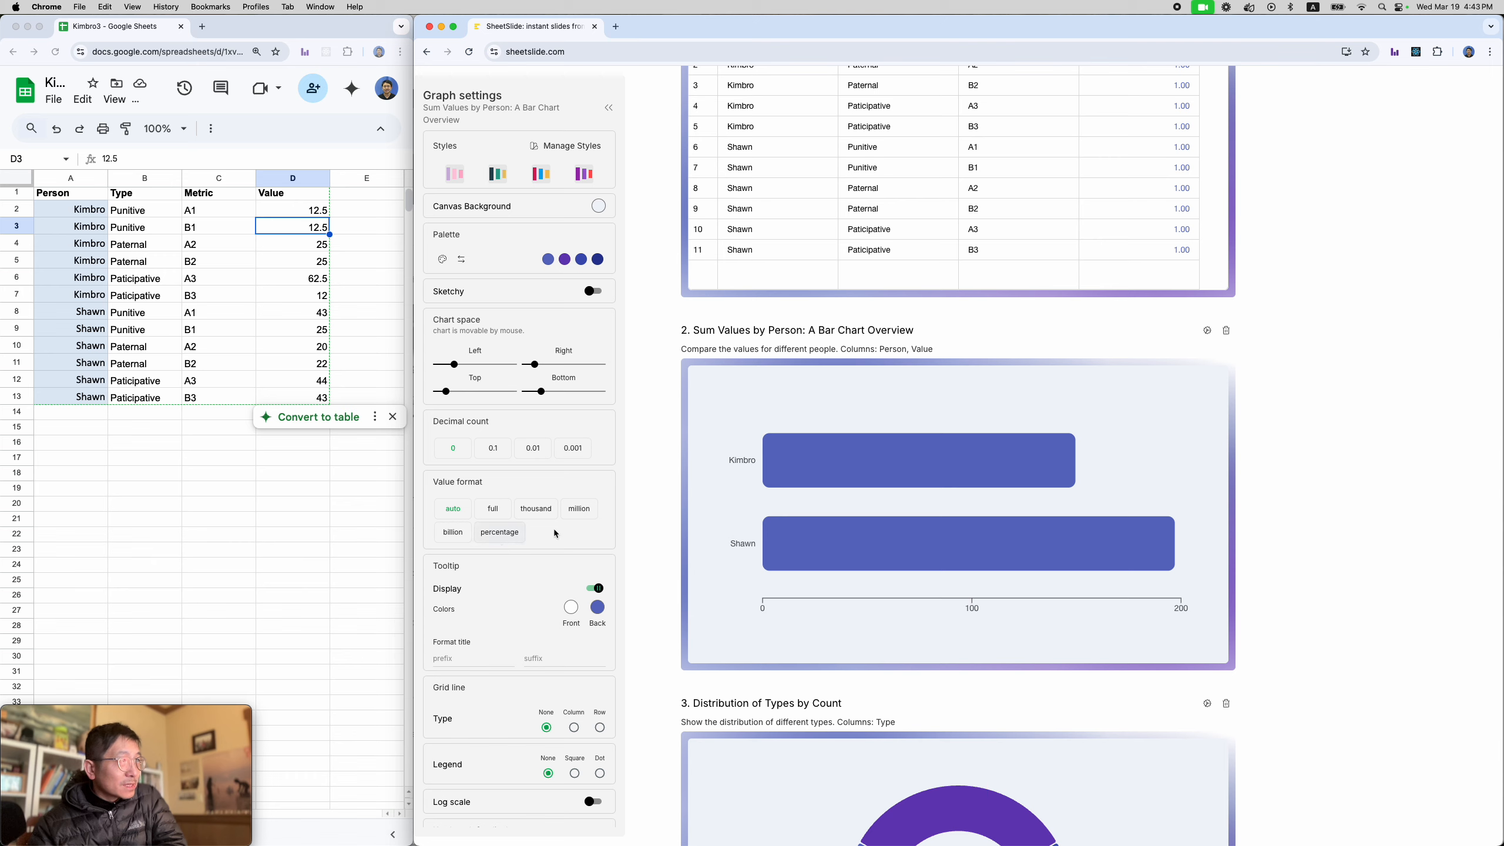
Step: Set the bar chart's grid line type to Column
scroll(553, 529, down, 3)
scroll(550, 527, down, 3)
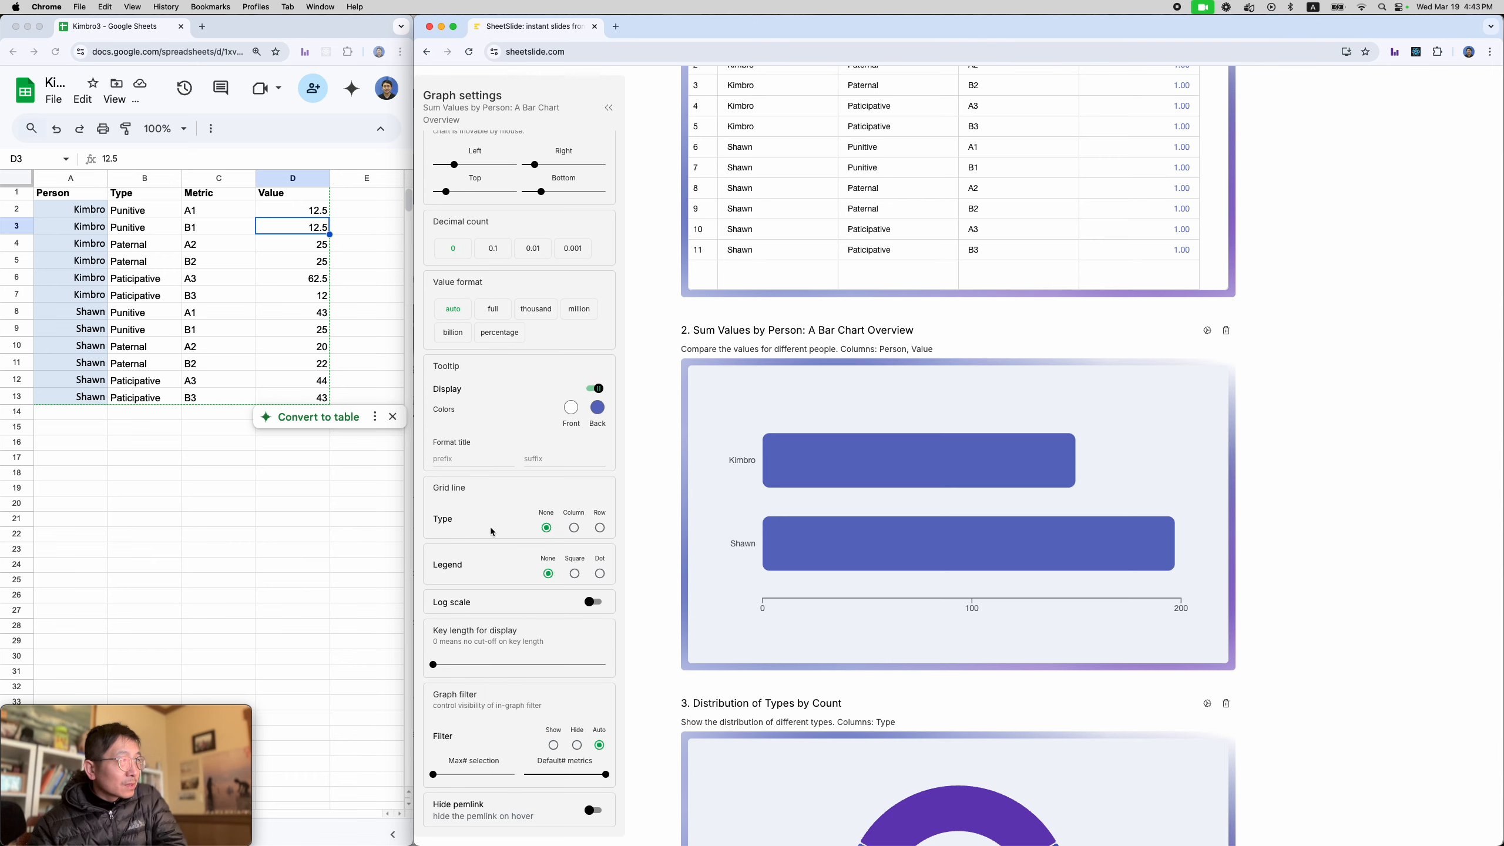
click(578, 534)
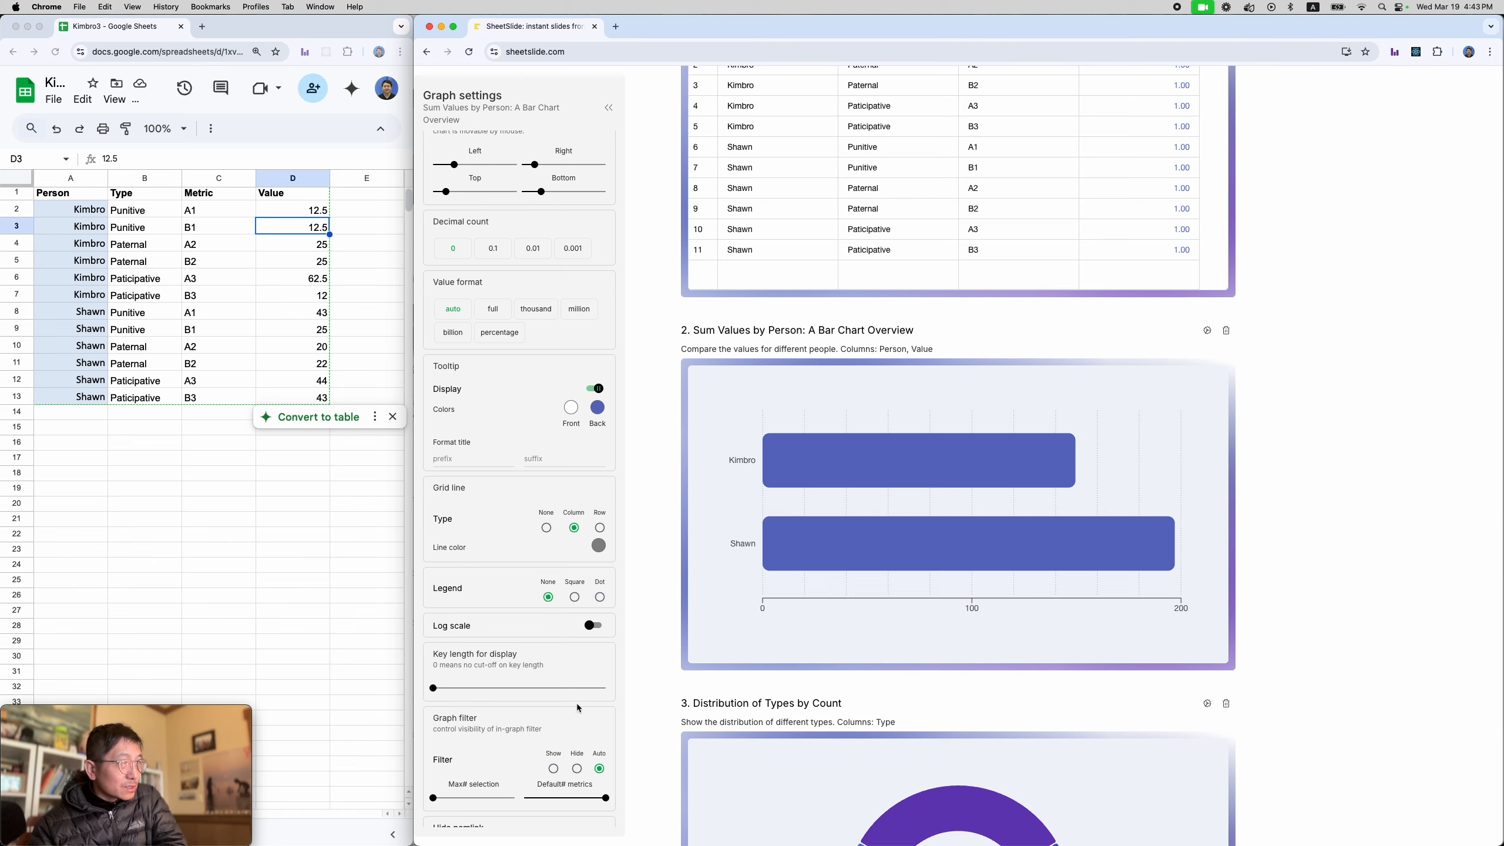
scroll(515, 711, up, 4)
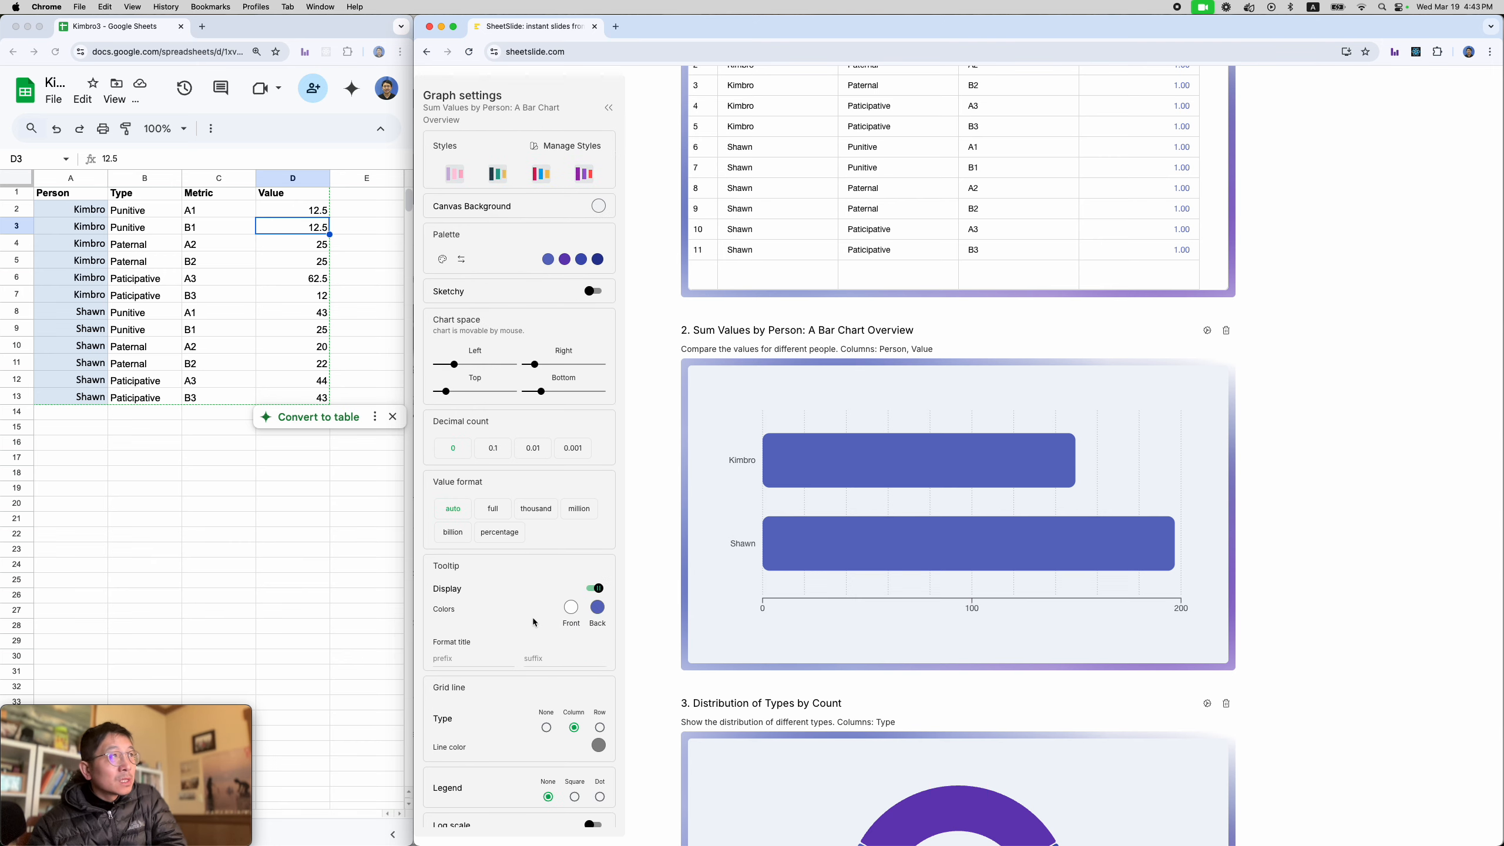
Step: Try the Column bar style on the summed-values chart and switch it back to Bar
click(1207, 330)
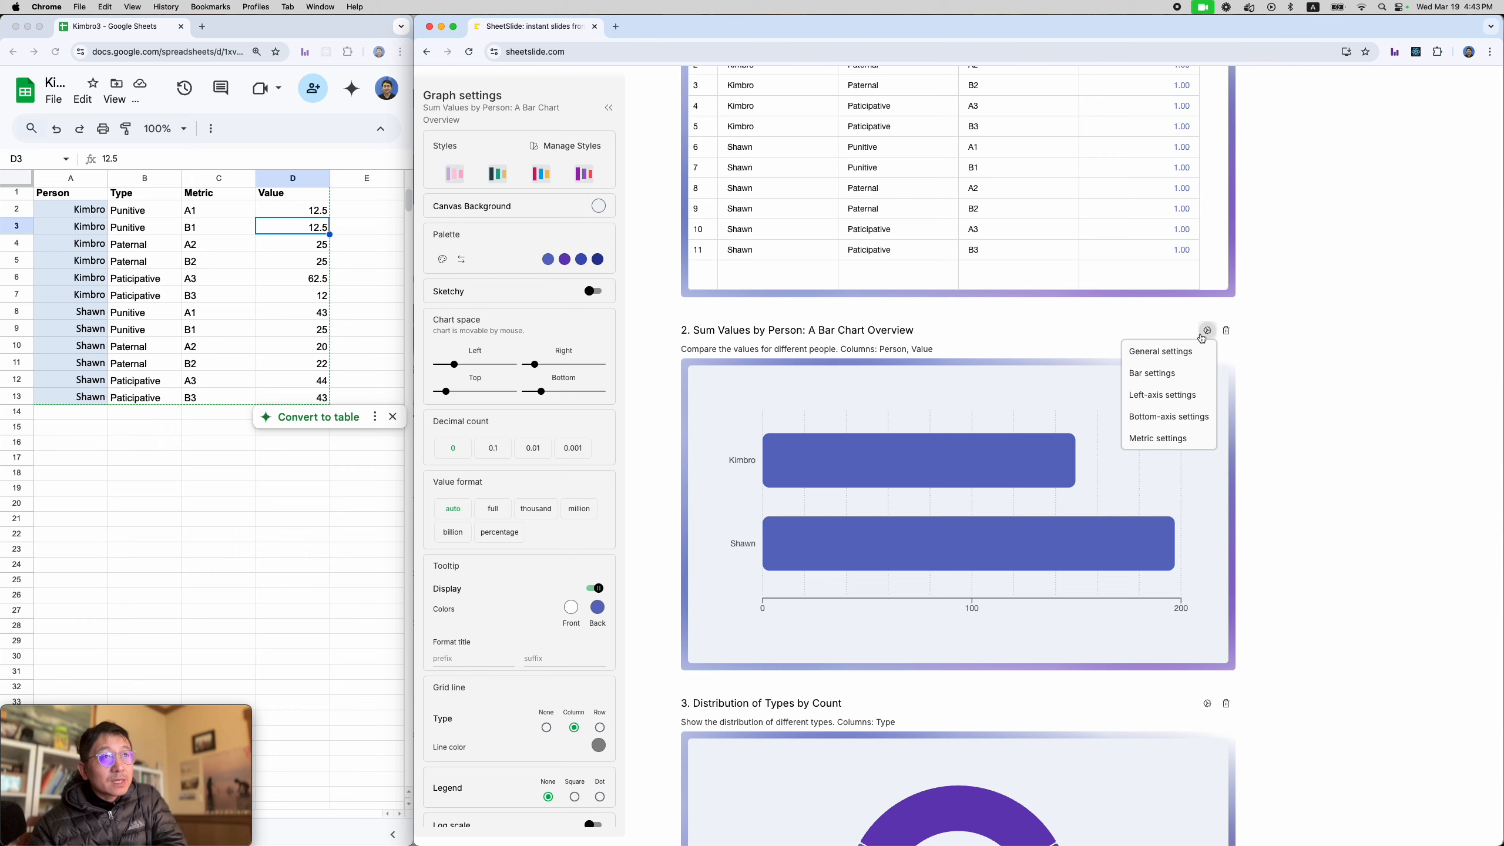
click(1151, 374)
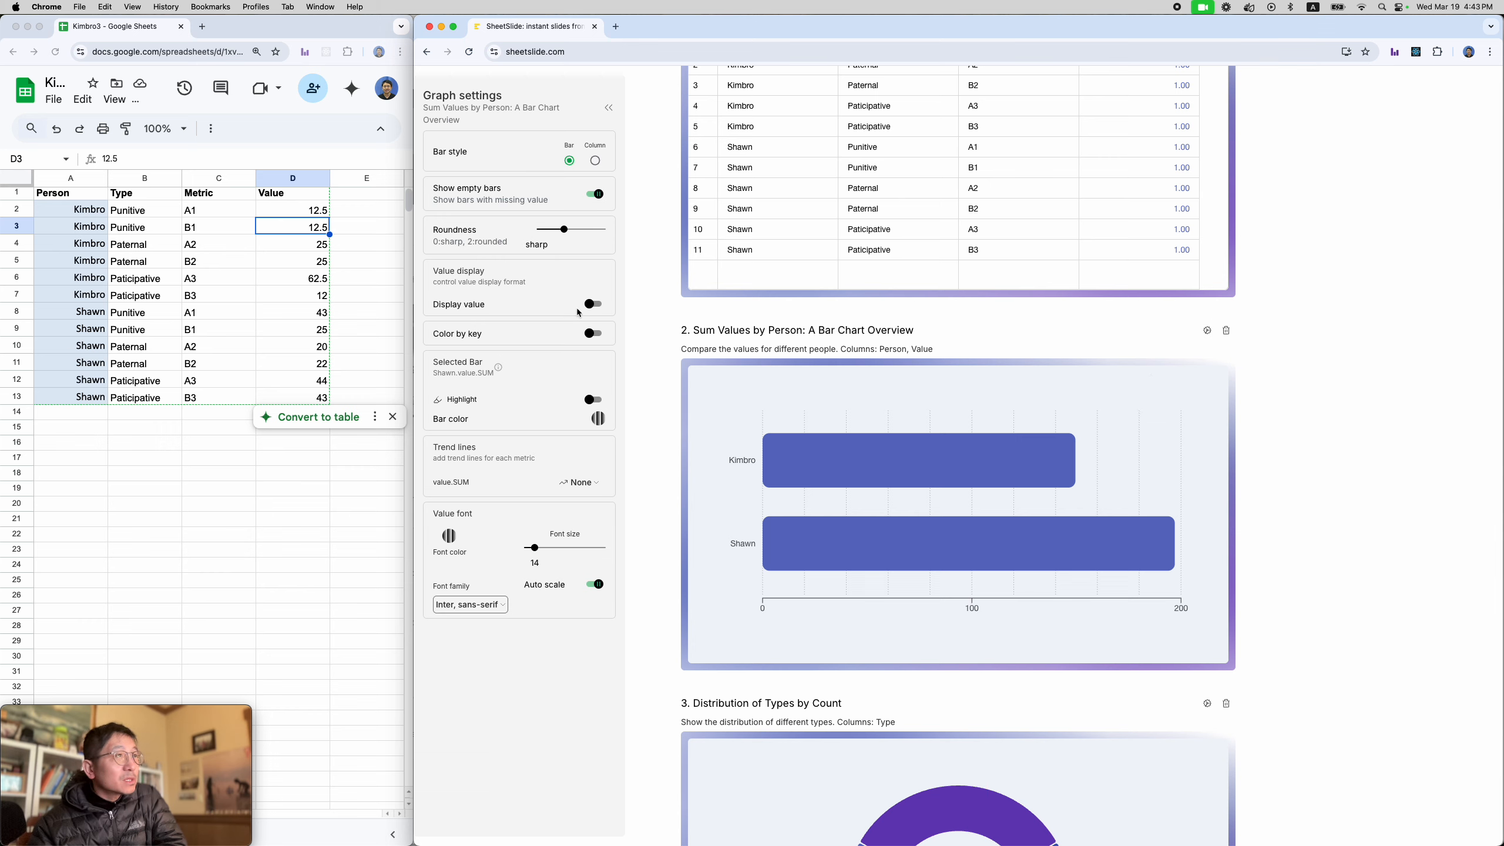
click(595, 161)
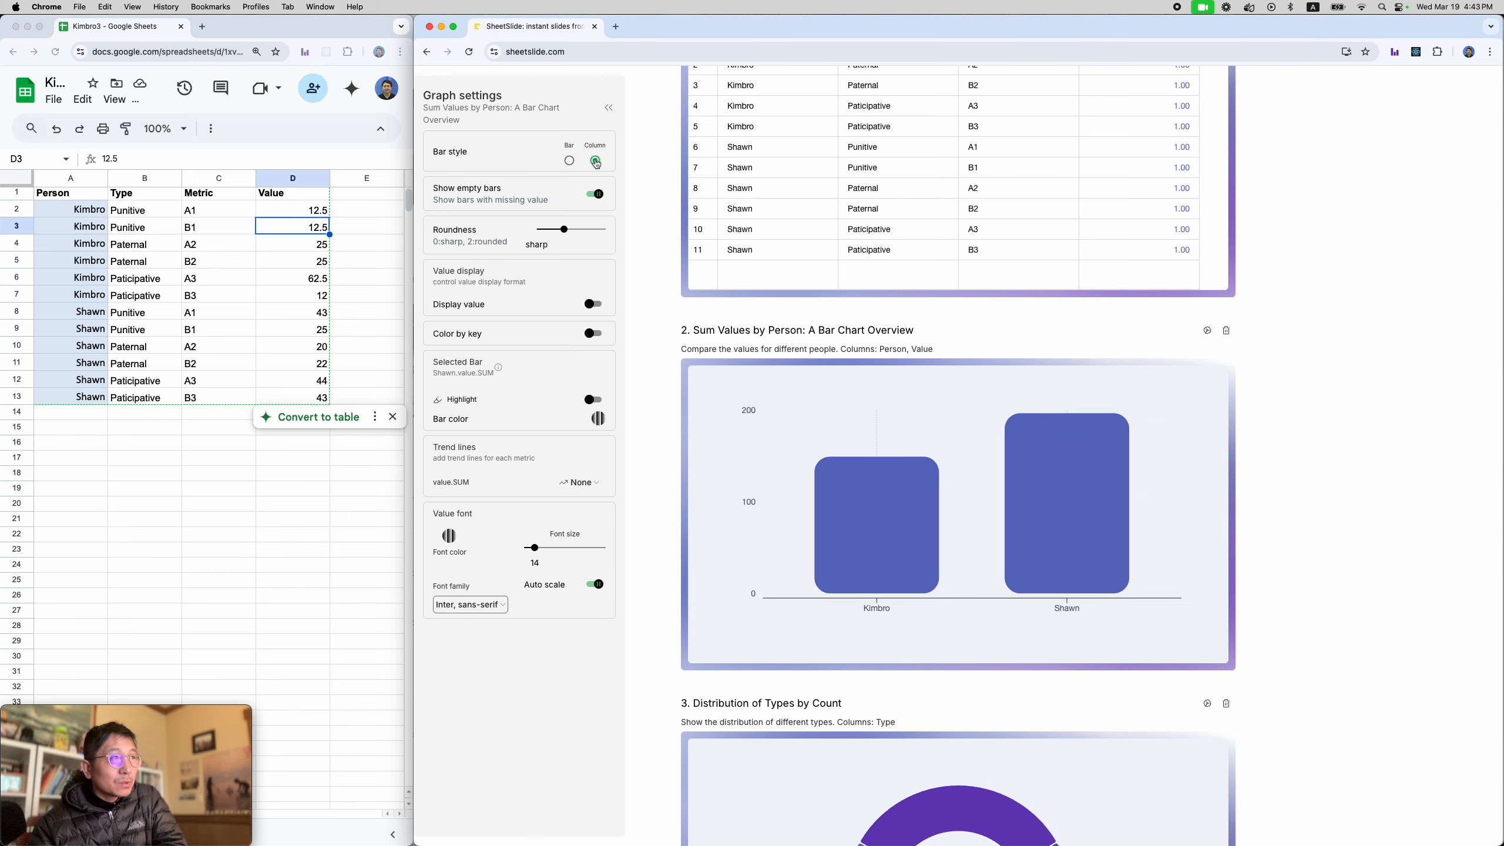
click(570, 164)
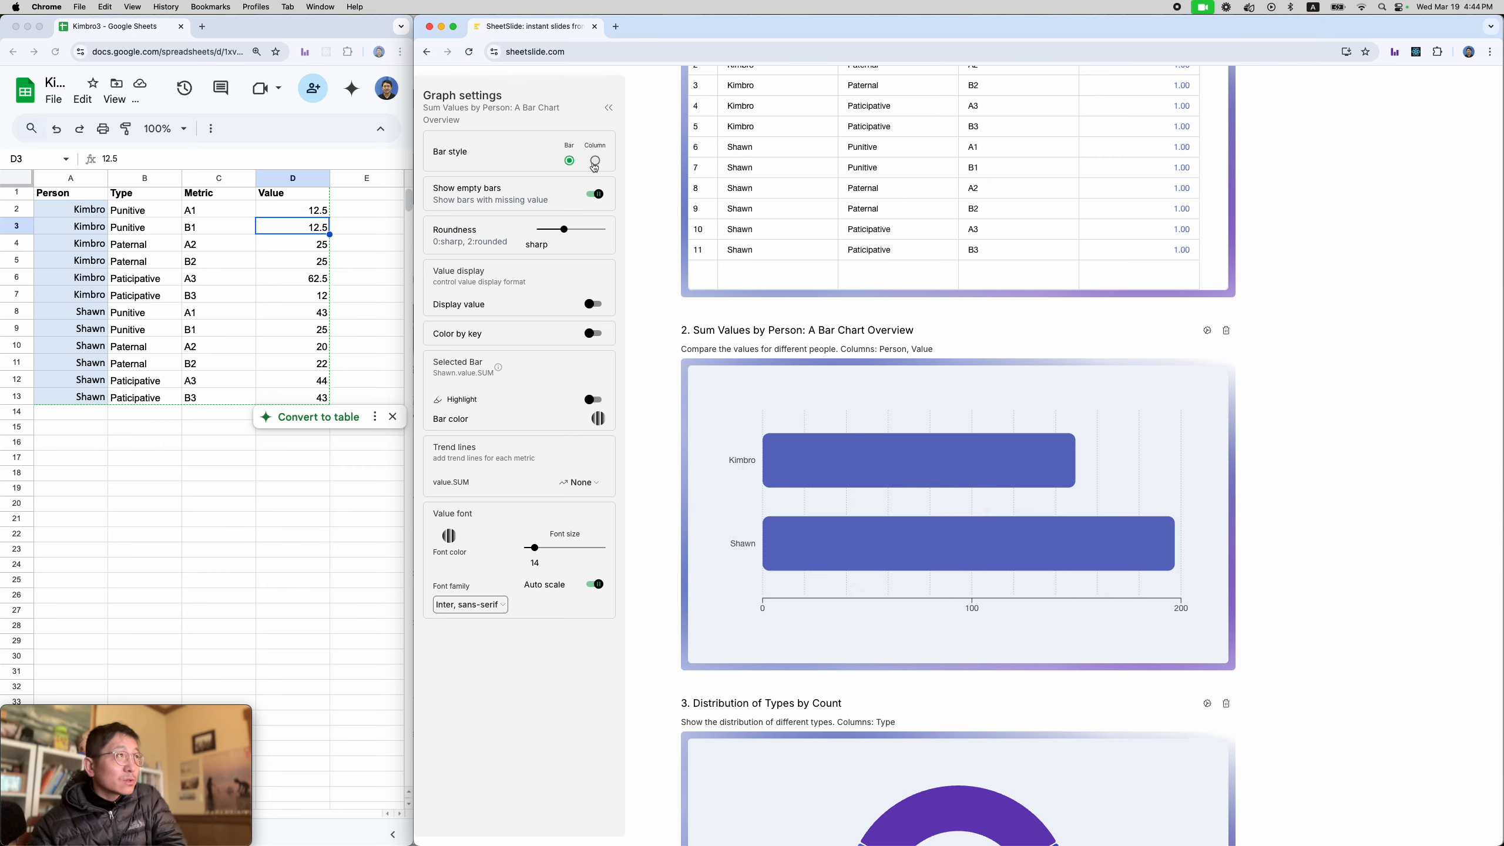
click(595, 162)
click(571, 165)
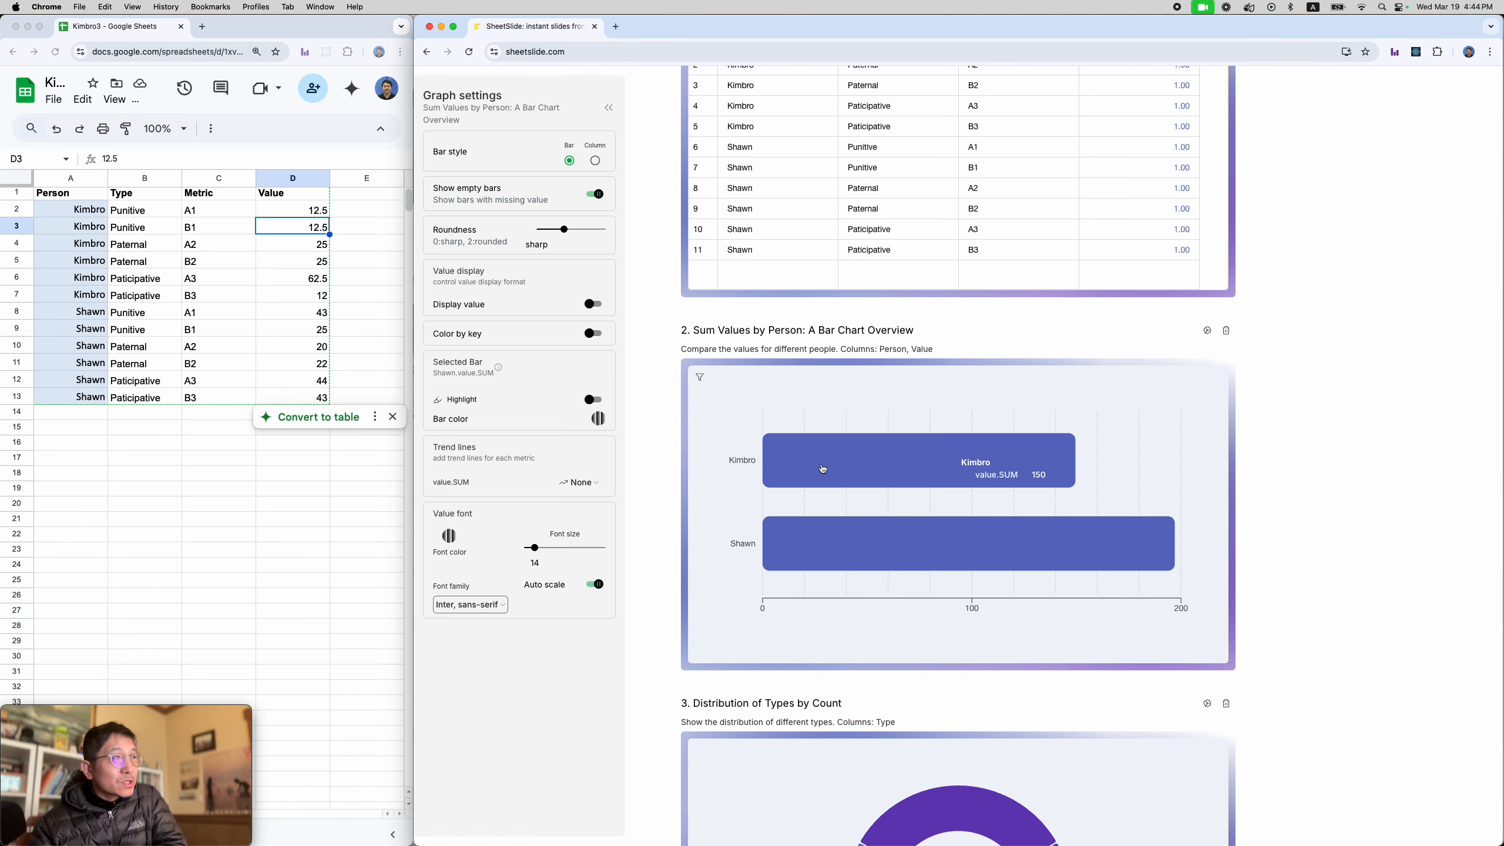
Step: Adjust the bar chart's roundness so both bars have fully rounded ends
click(1206, 332)
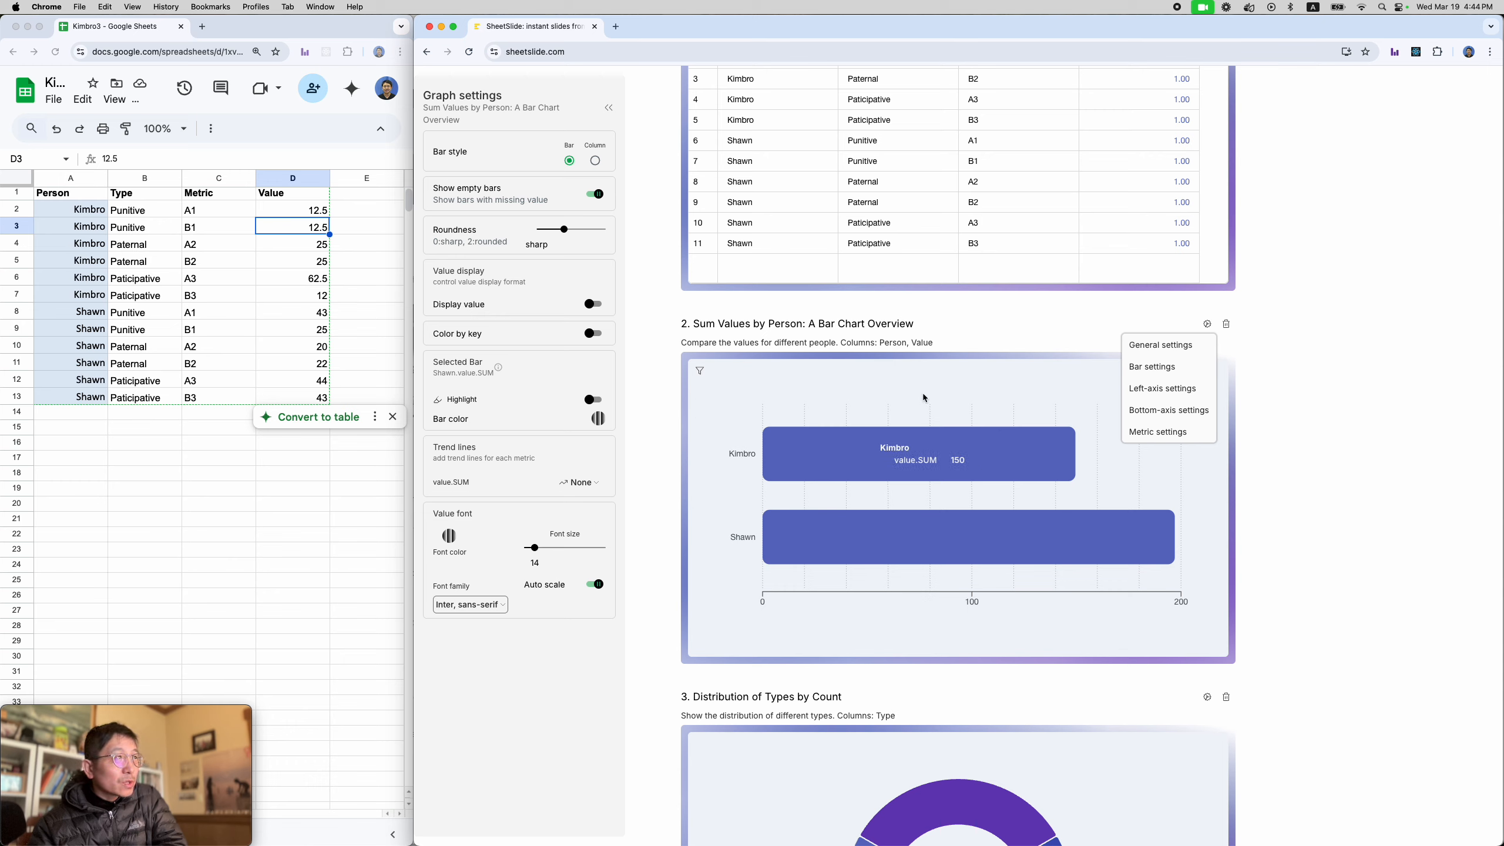
click(1147, 368)
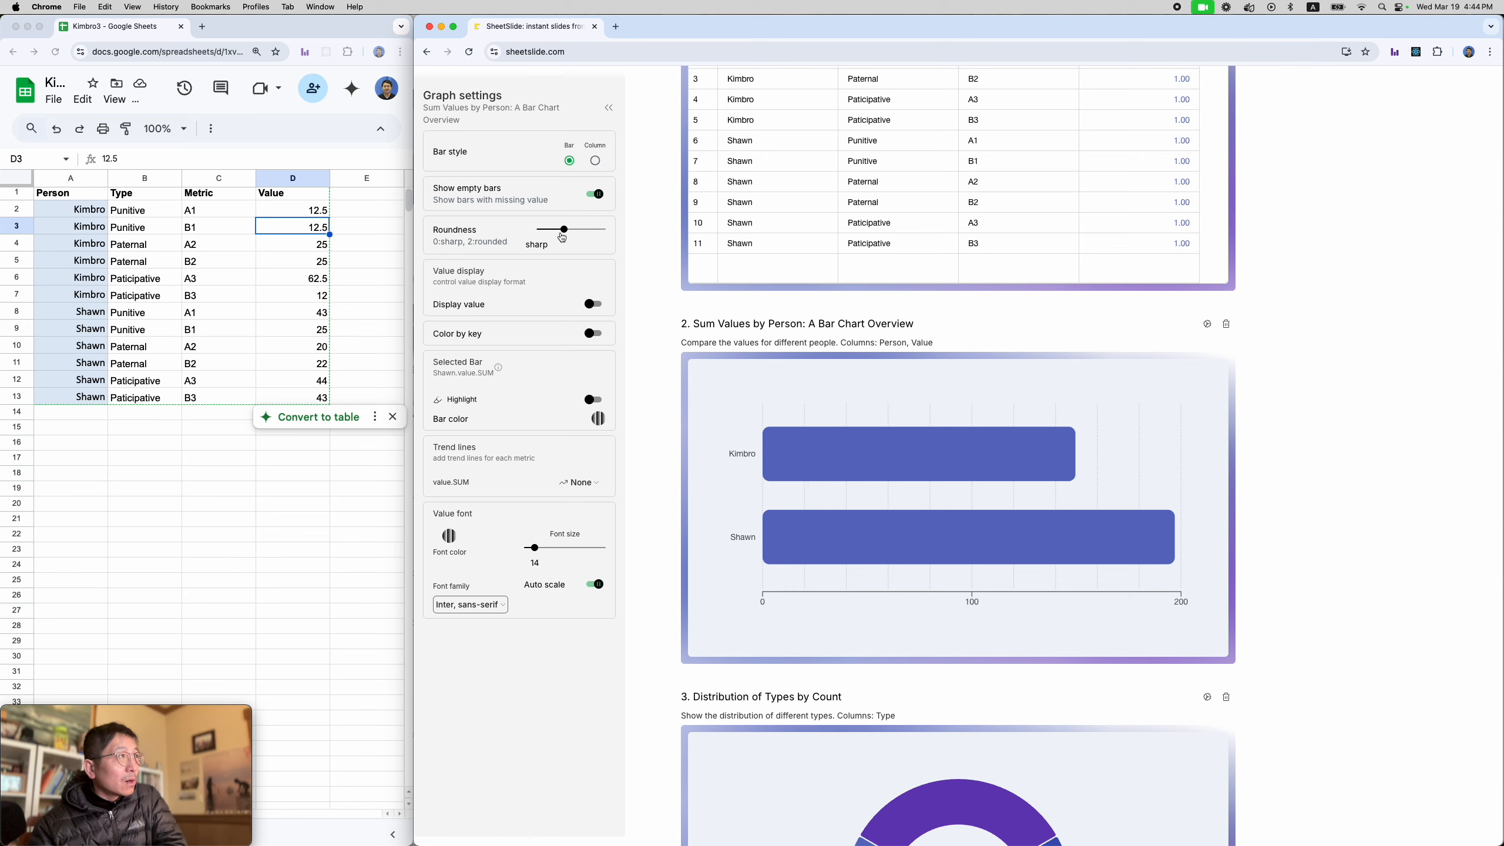
drag(565, 232, 543, 231)
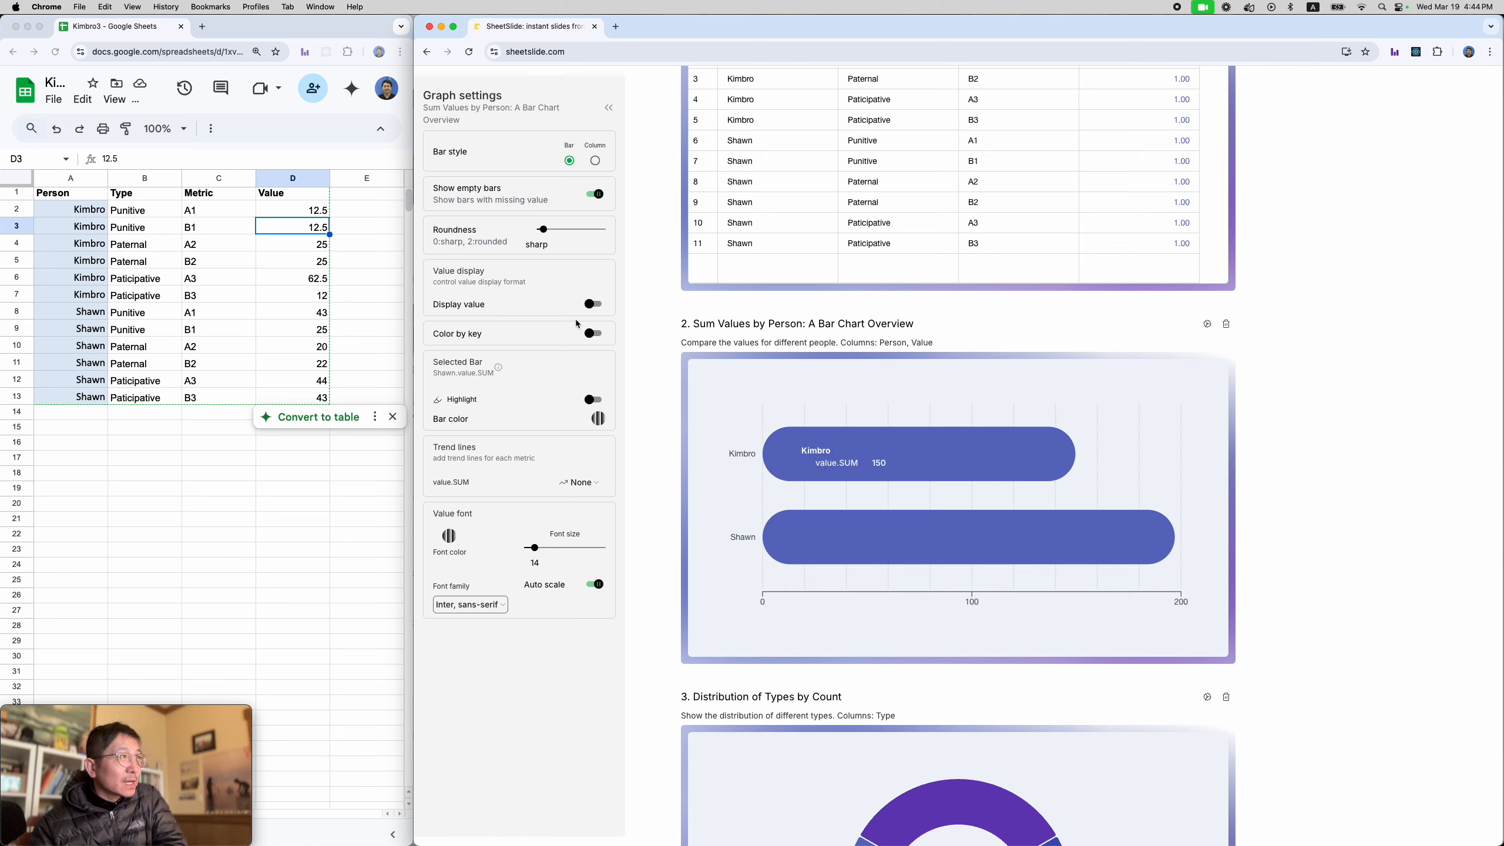
Step: Display the values beside the bars and slightly enlarge their font size
click(594, 305)
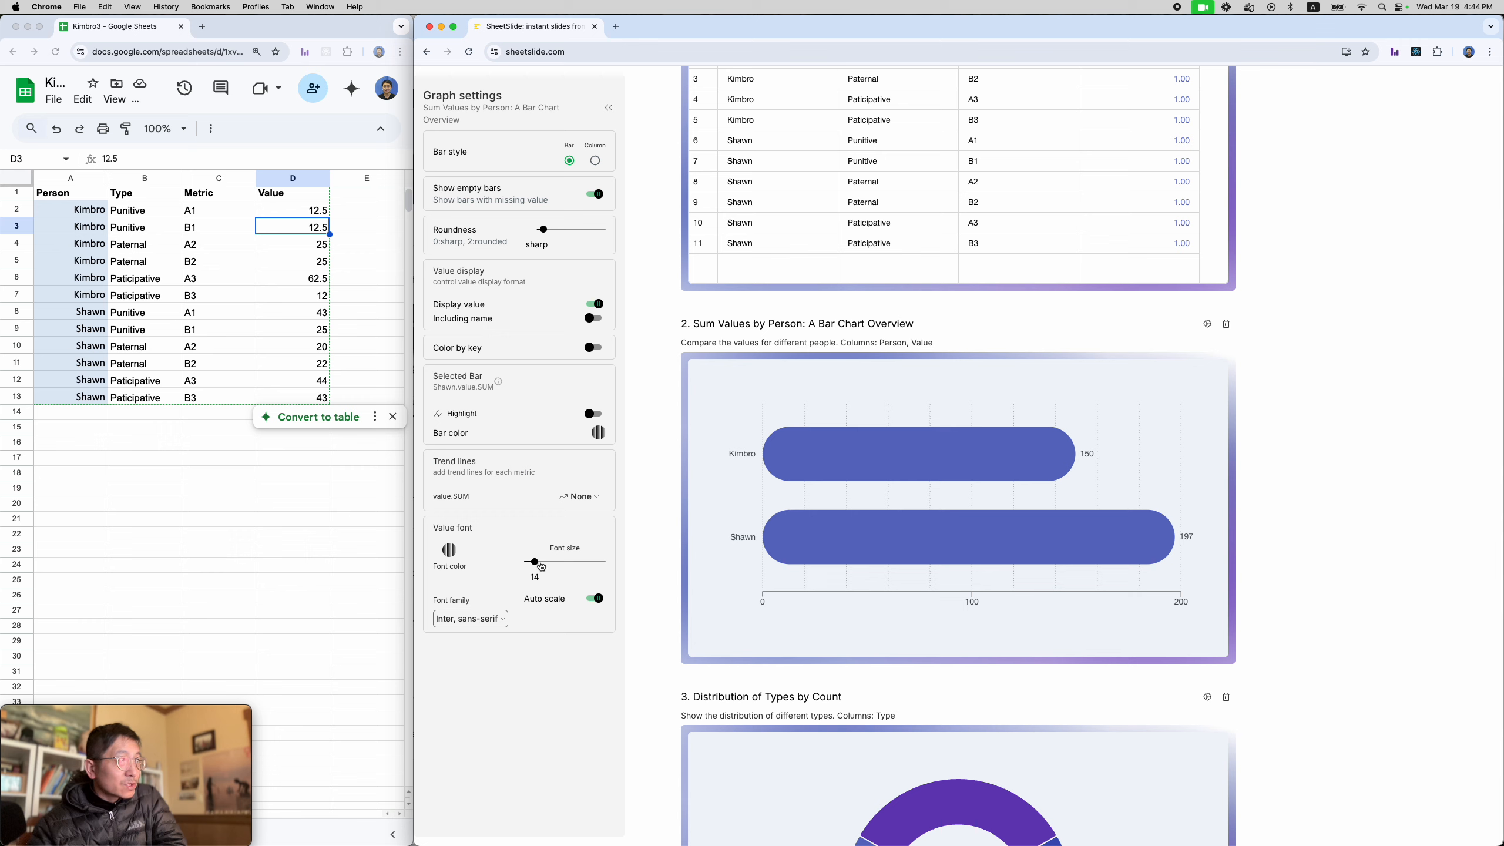
drag(535, 564, 539, 568)
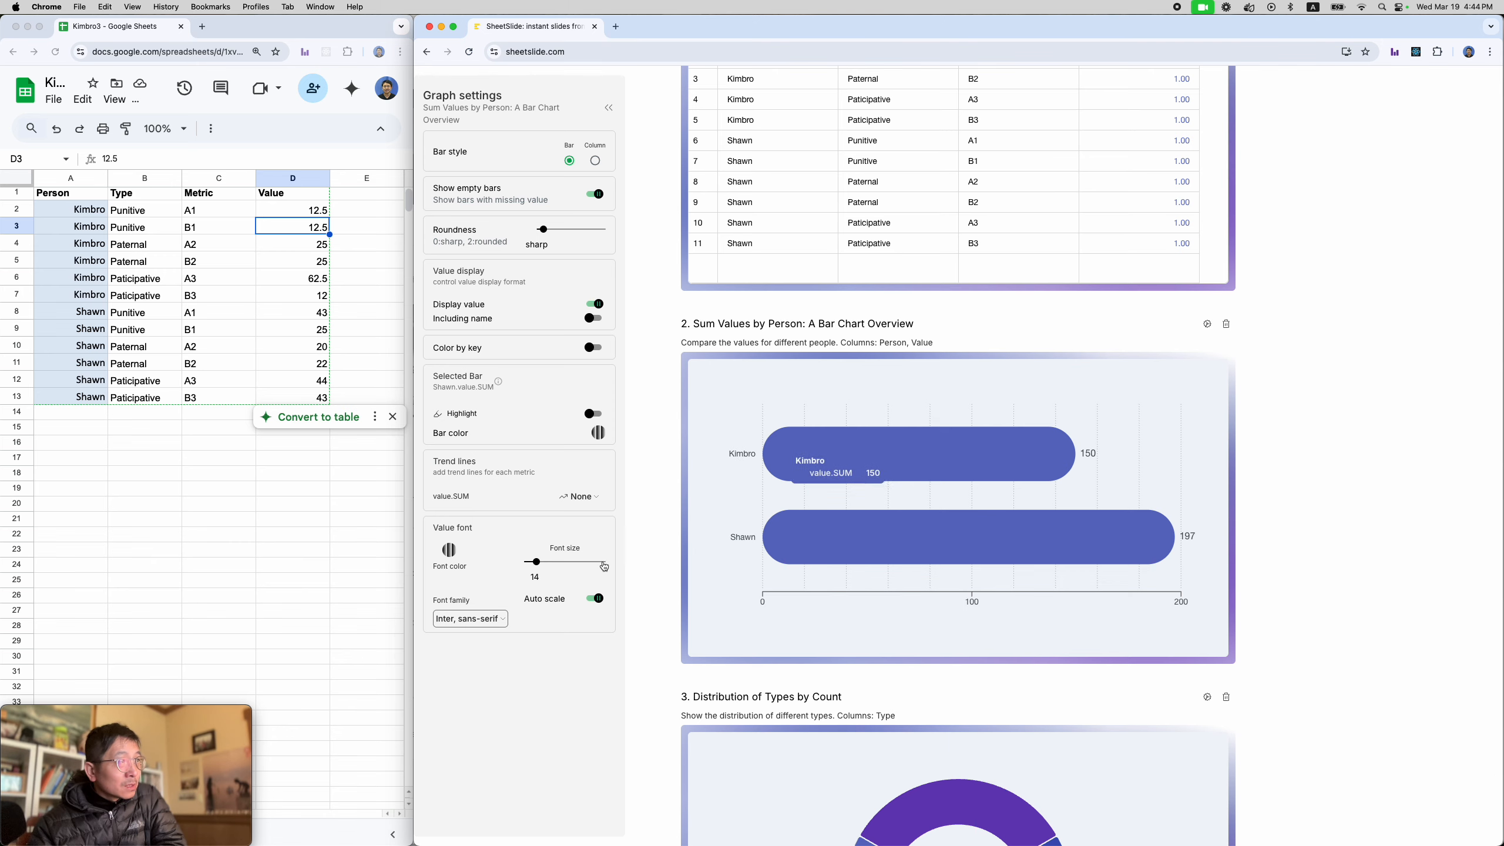
scroll(956, 605, down, 1)
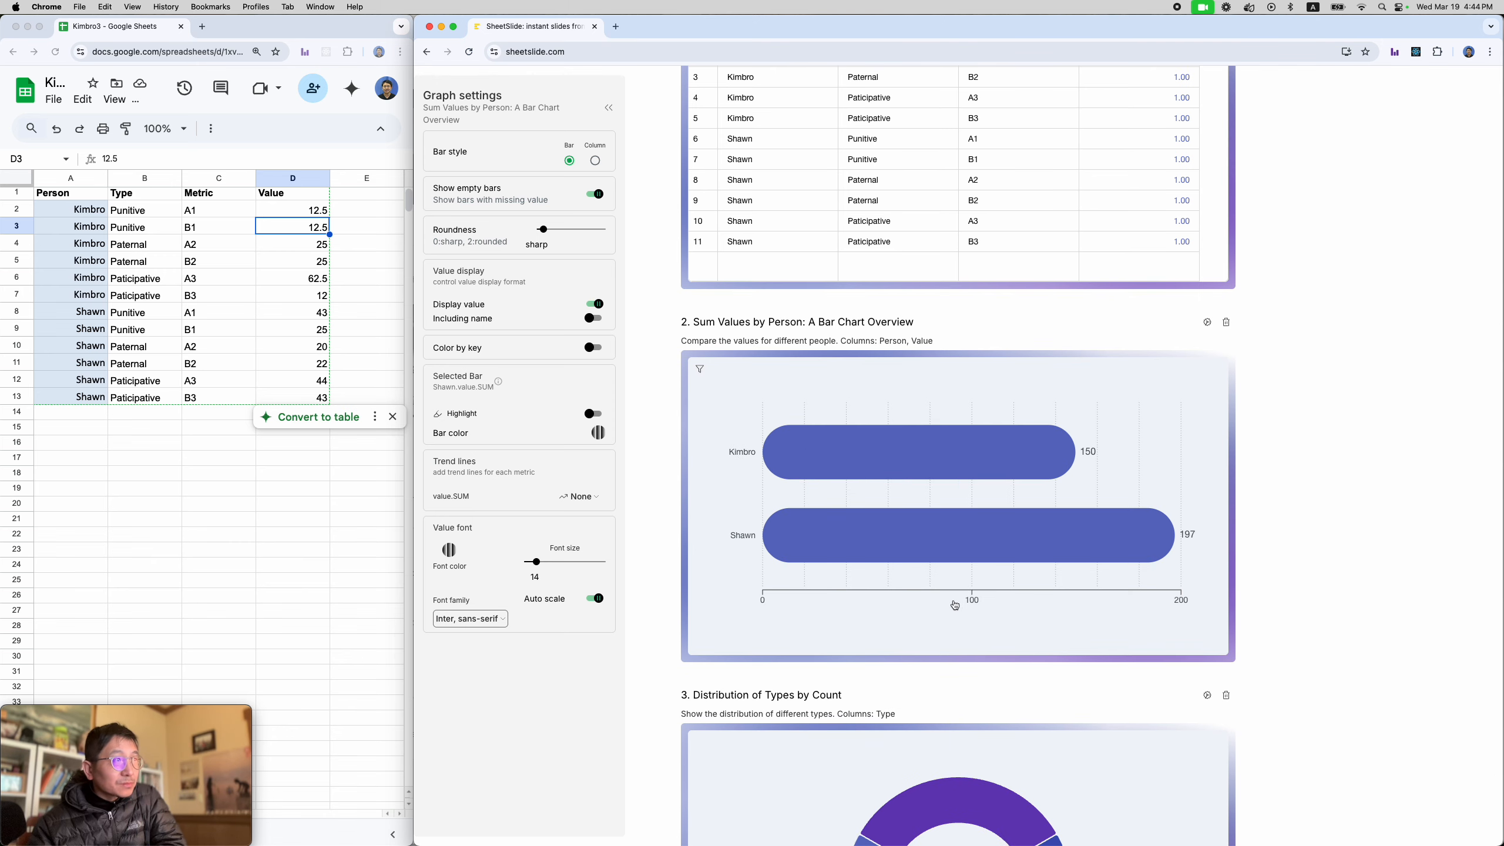
Step: Turn the "Distribution of Types by Count" donut chart into a semi circle through its pie settings
scroll(955, 604, down, 5)
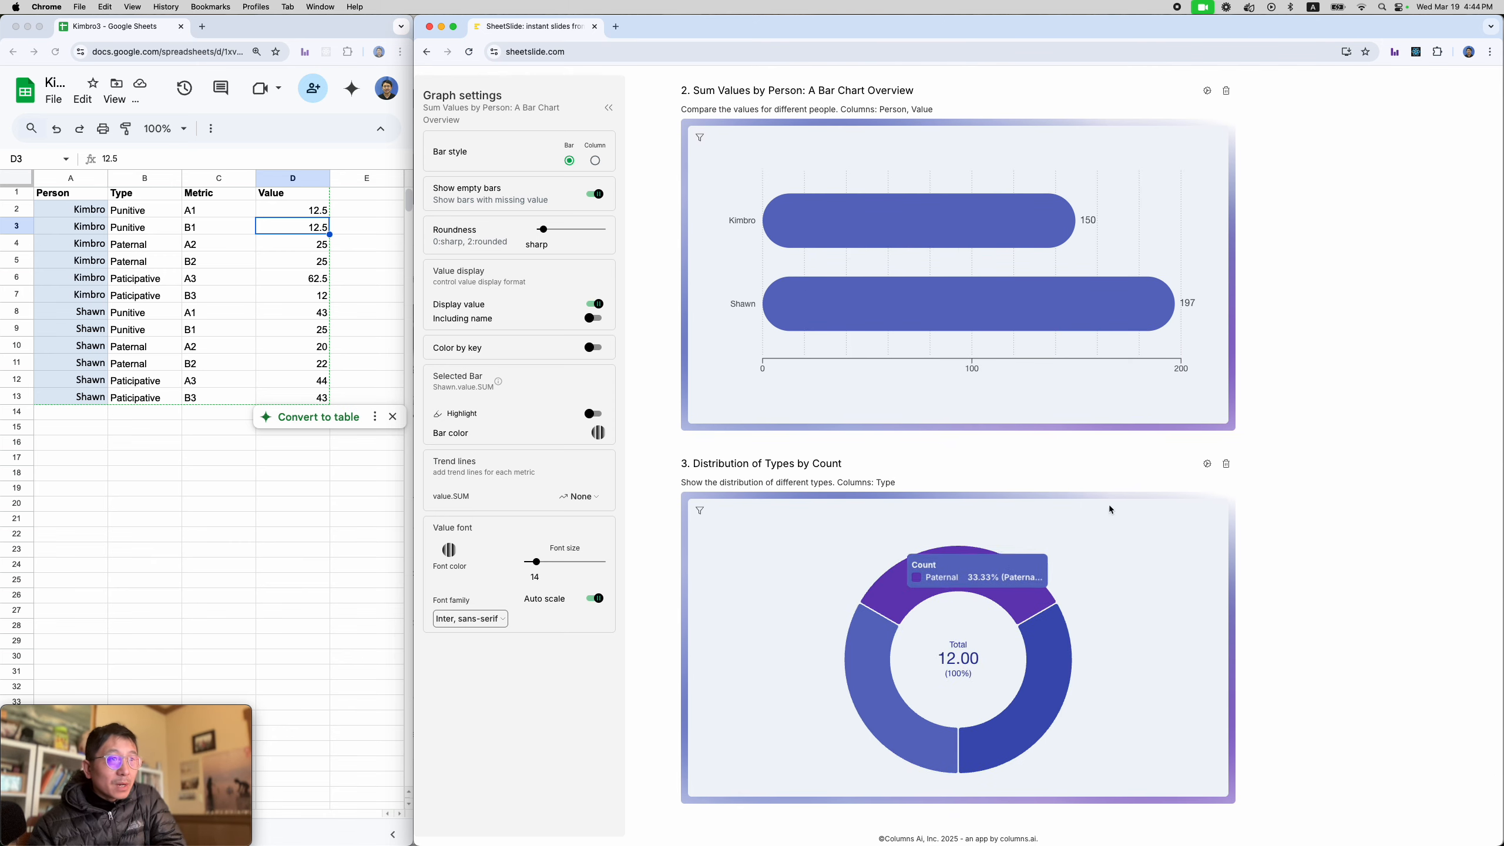
click(1208, 465)
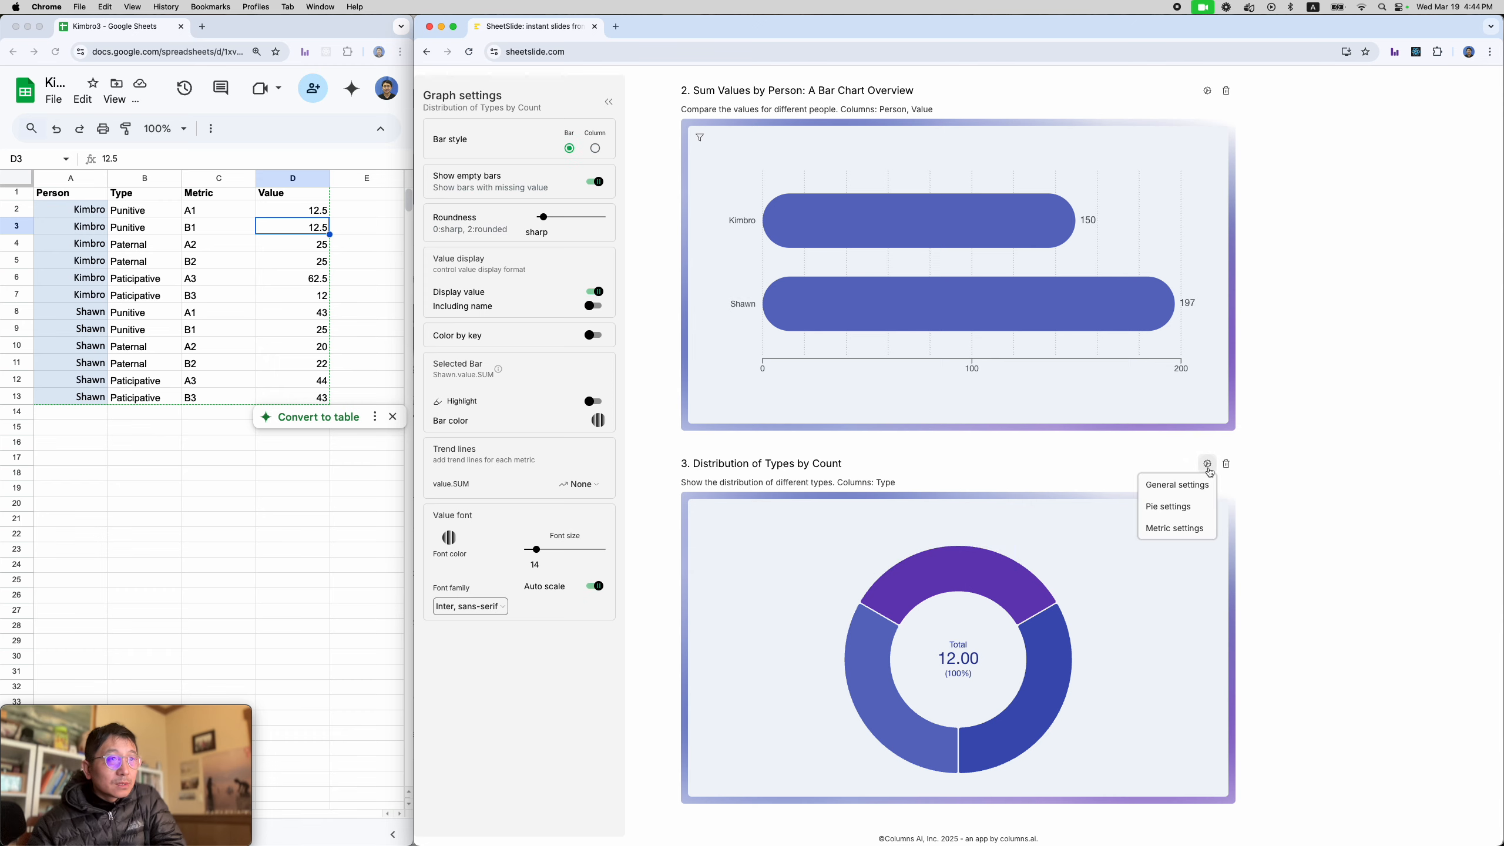
click(1171, 510)
scroll(563, 440, up, 1)
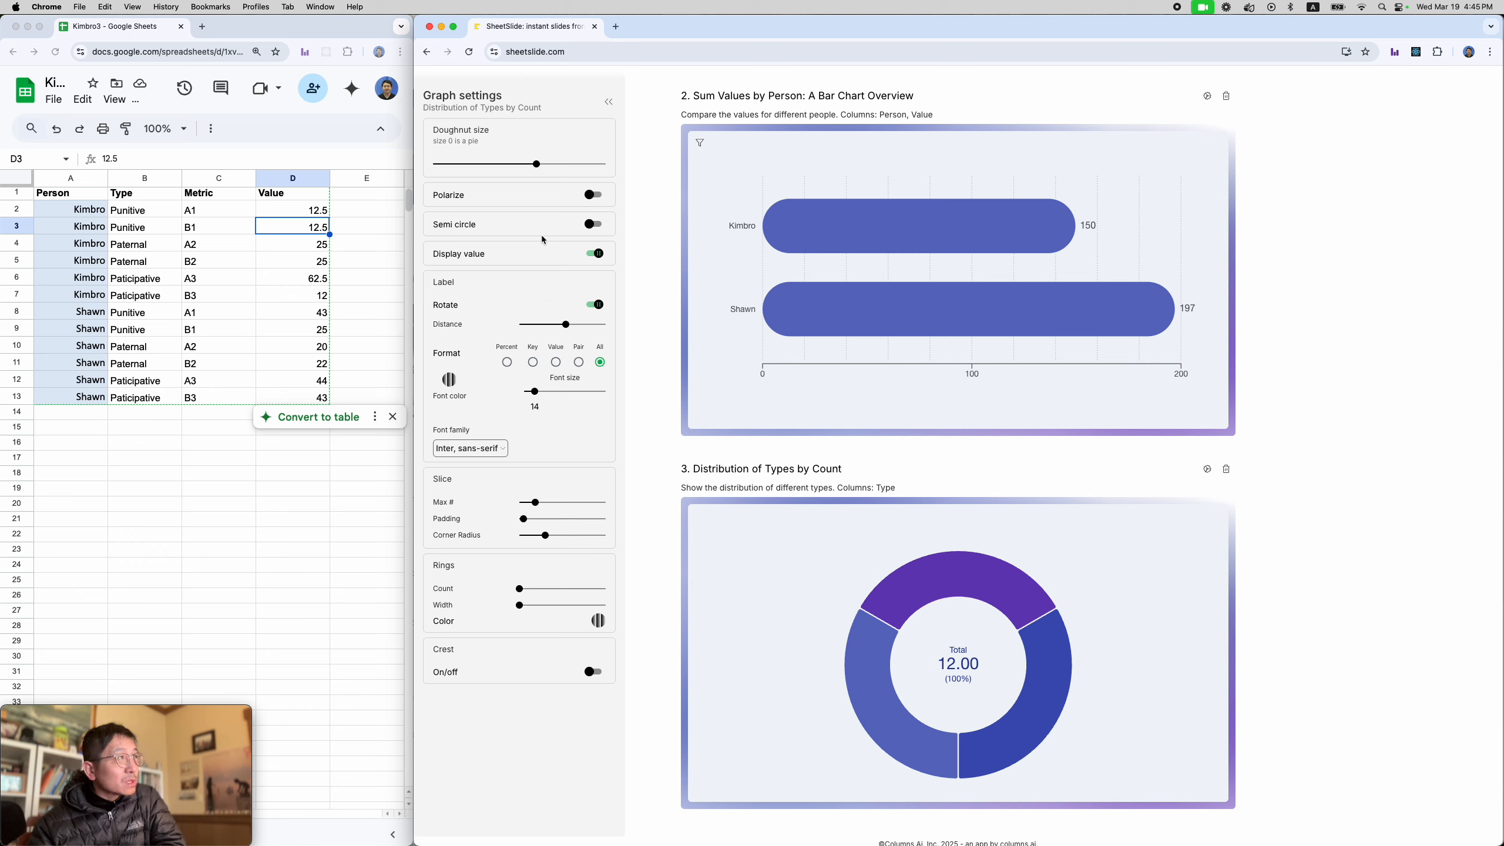
click(594, 225)
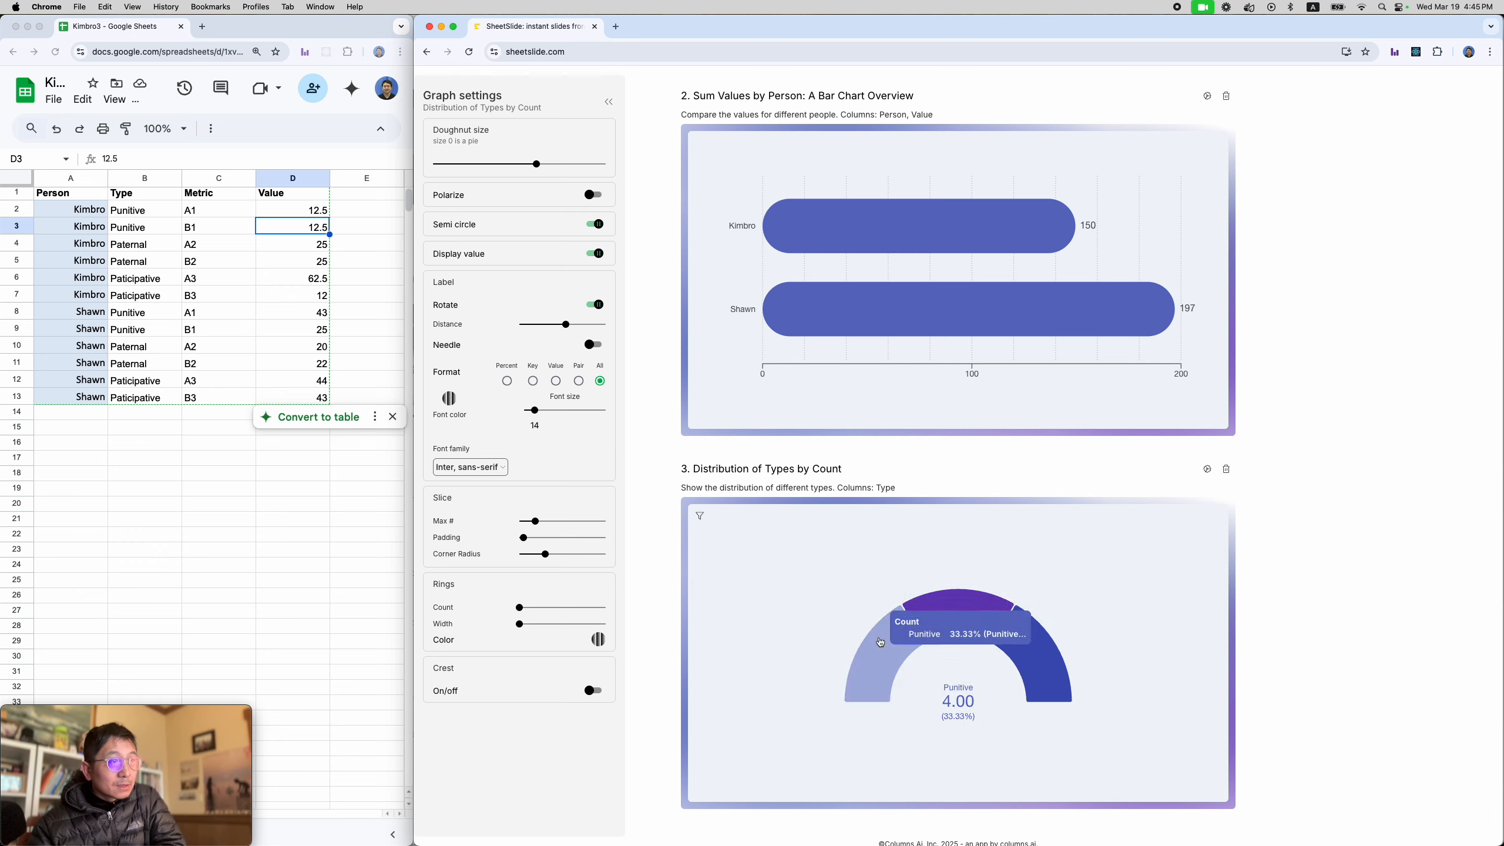
mouse_move(982, 599)
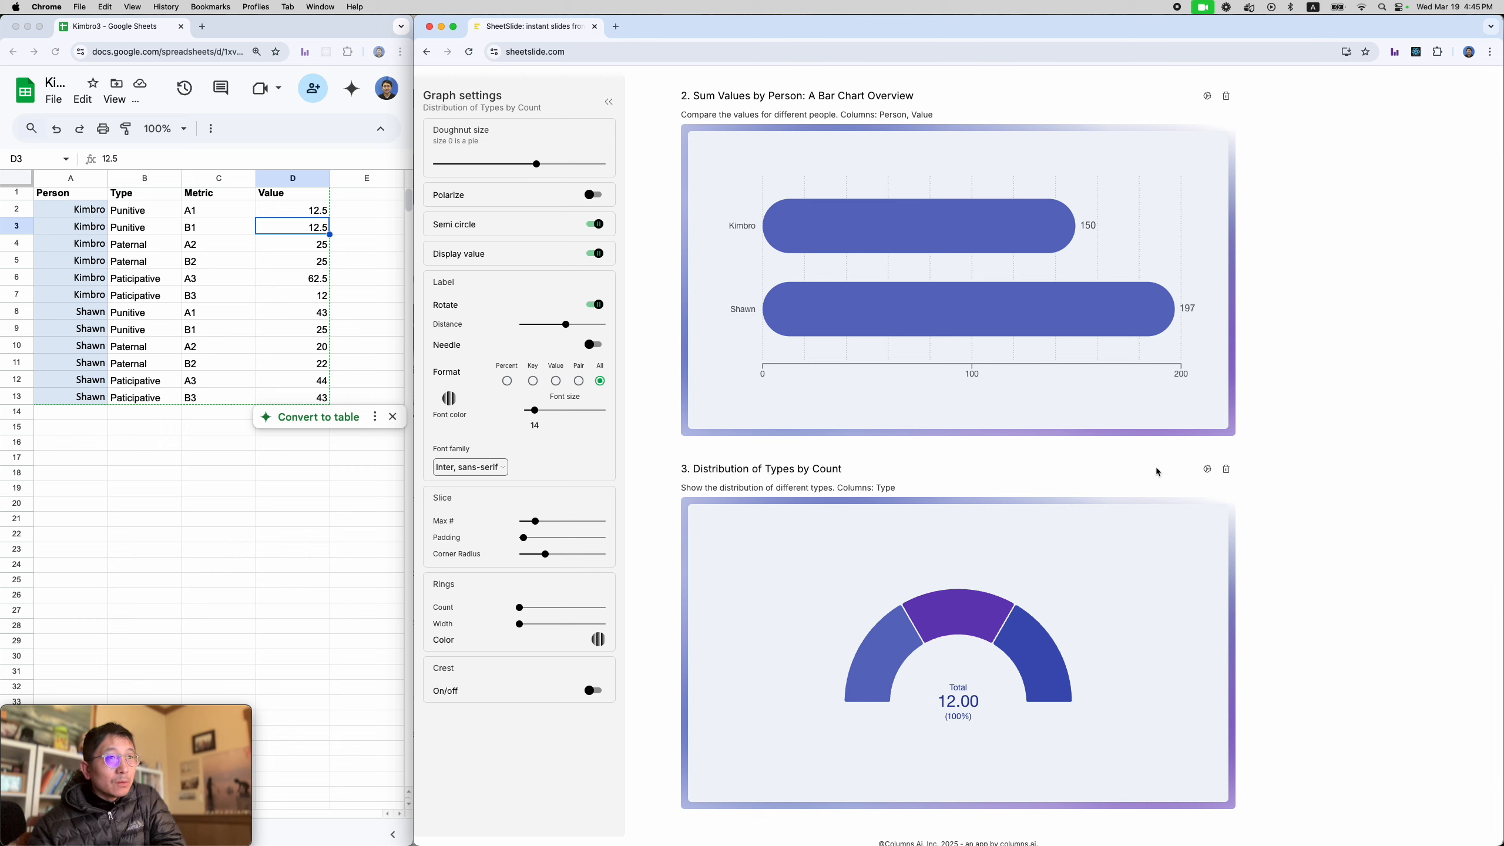
Step: Reduce the semicircle chart's top and bottom chart space to the minimum so that it fills more of its slide
click(1203, 472)
click(1175, 487)
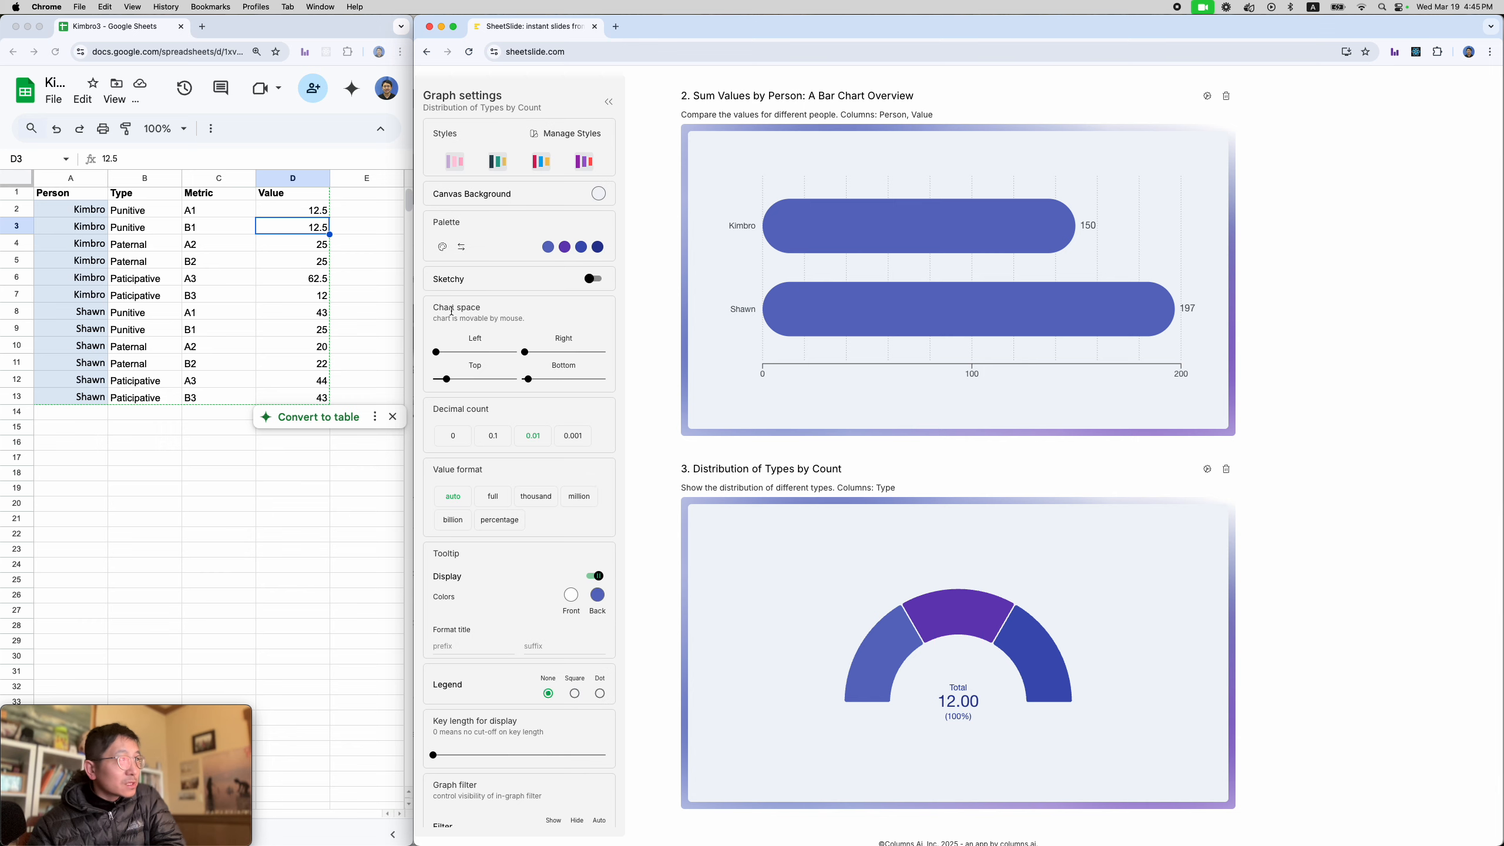
drag(526, 380, 414, 382)
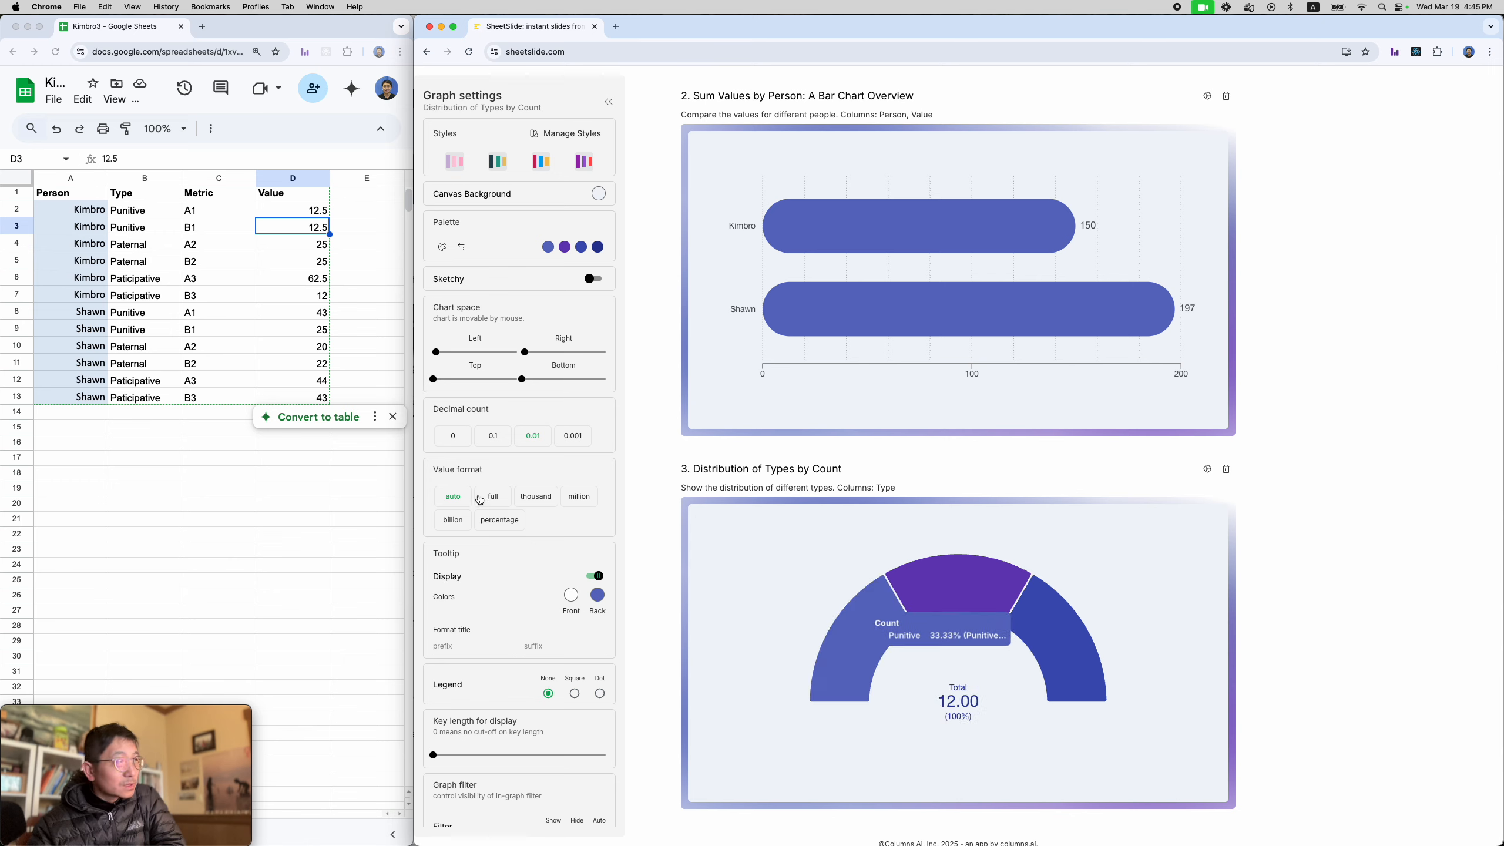
Step: Set the semicircle chart's decimal count to 0 and turn off rotation for its slice labels
click(453, 438)
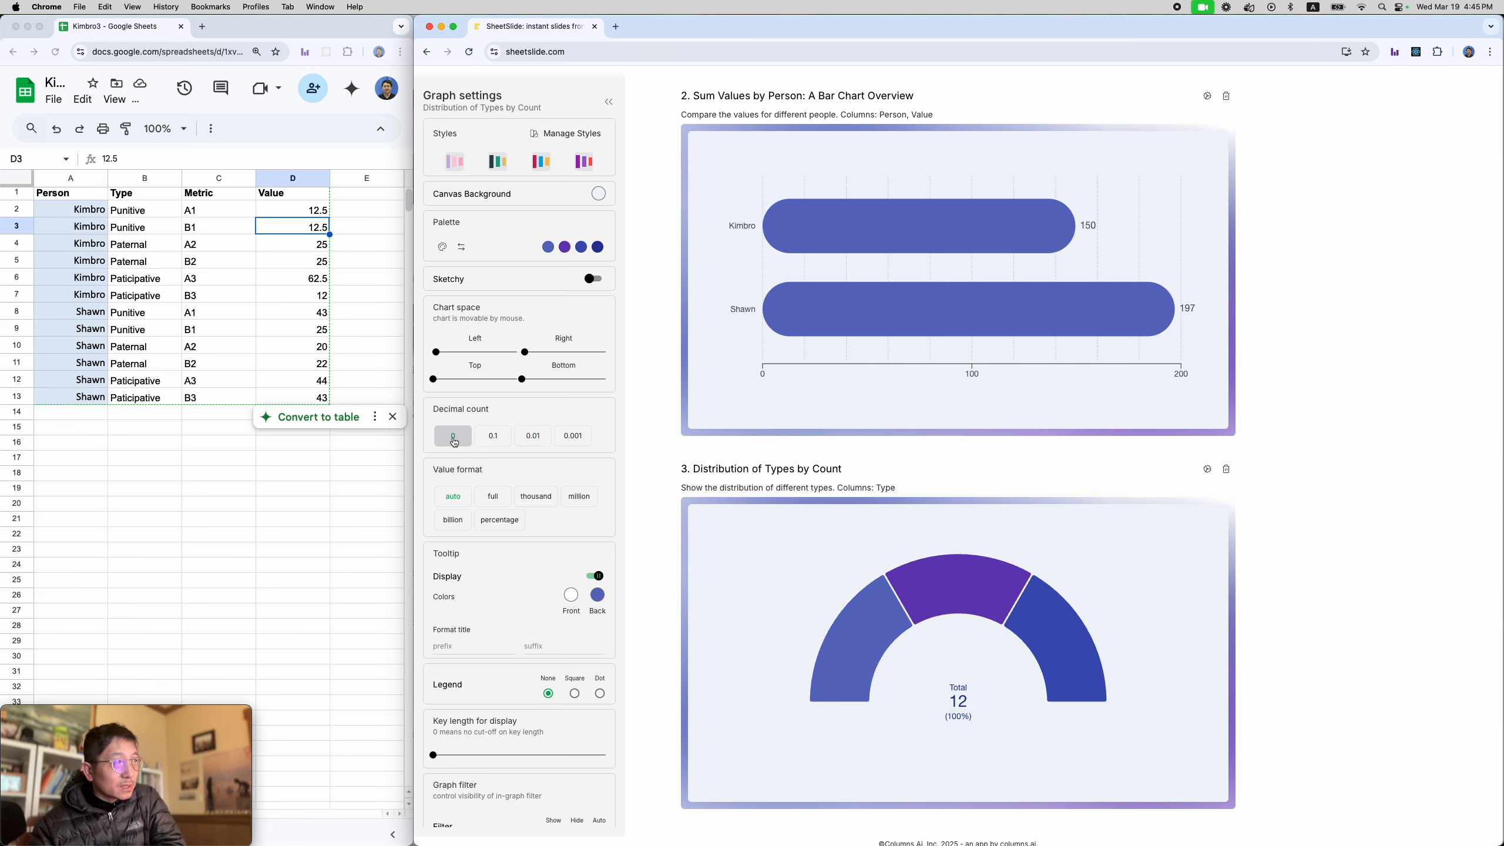
mouse_move(984, 565)
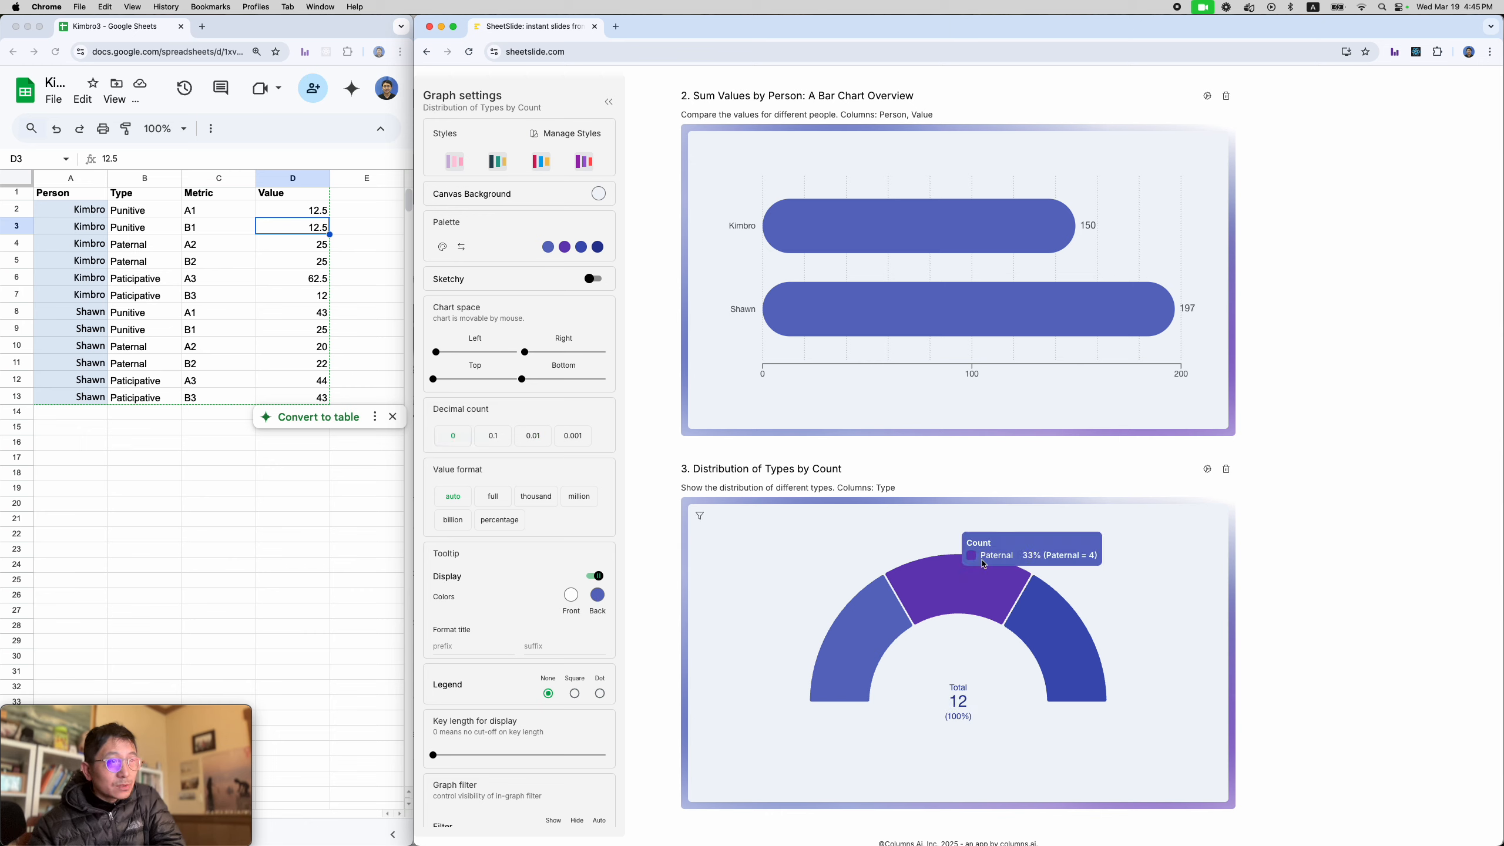
click(1207, 473)
click(1179, 507)
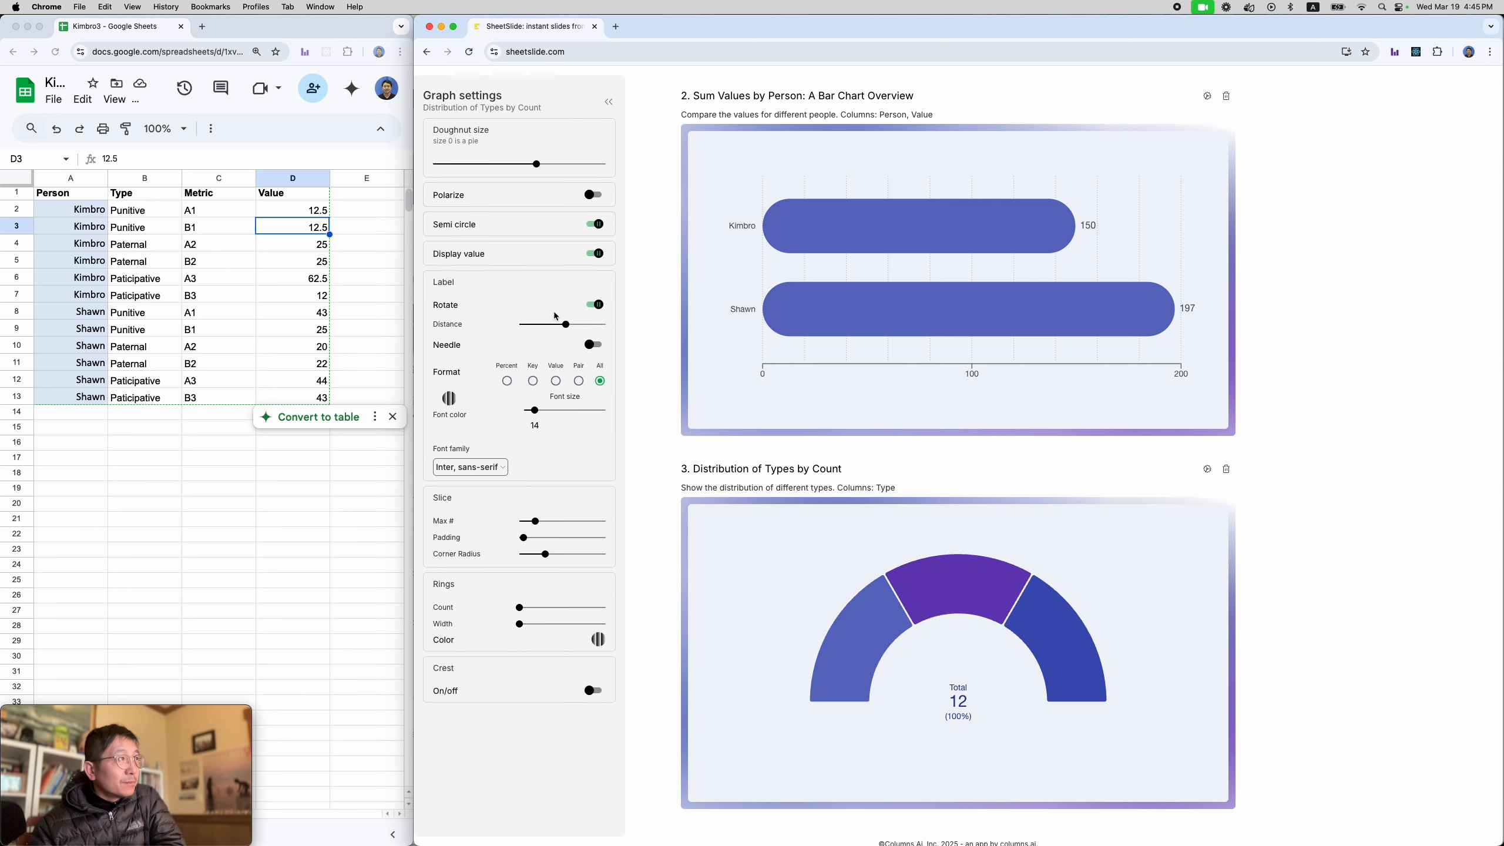
click(595, 305)
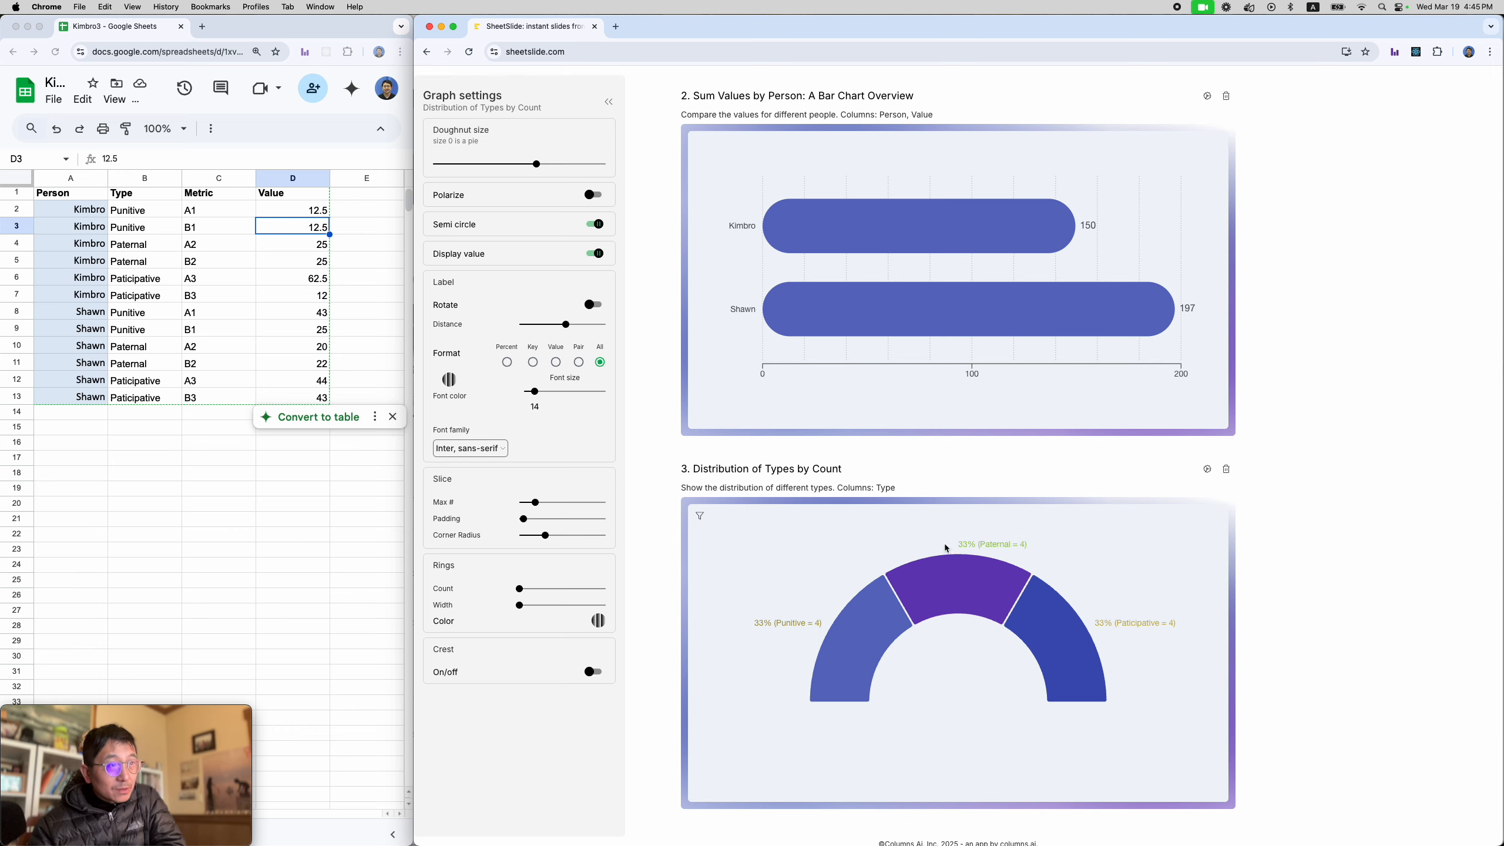
mouse_move(841, 607)
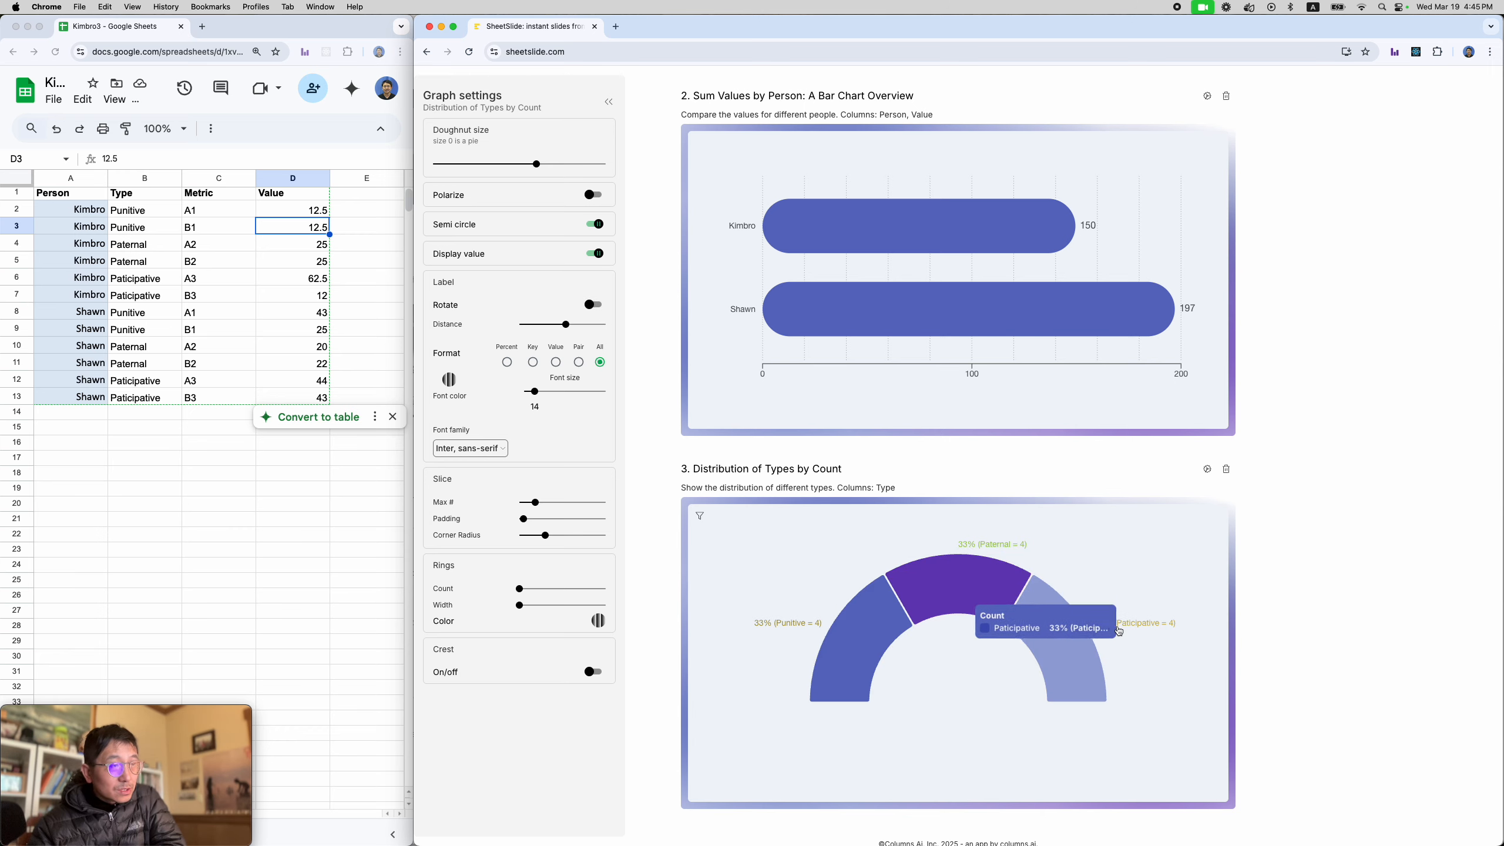
scroll(522, 394, up, 1)
scroll(523, 395, down, 1)
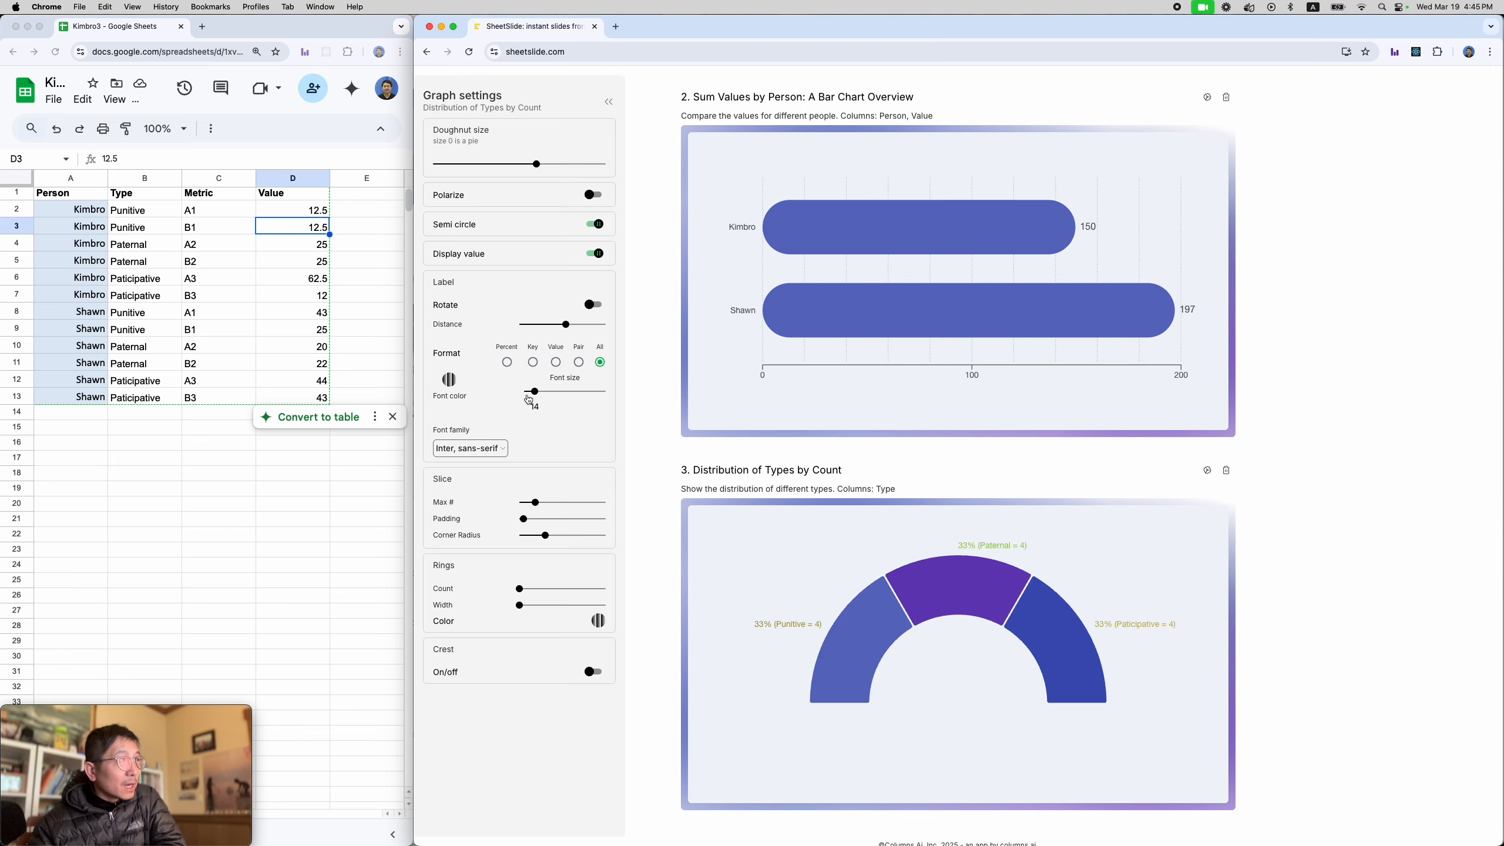
Step: Increase the padding between the semicircle chart's slices and raise their corner radius to the maximum
scroll(525, 389, up, 1)
scroll(526, 469, up, 1)
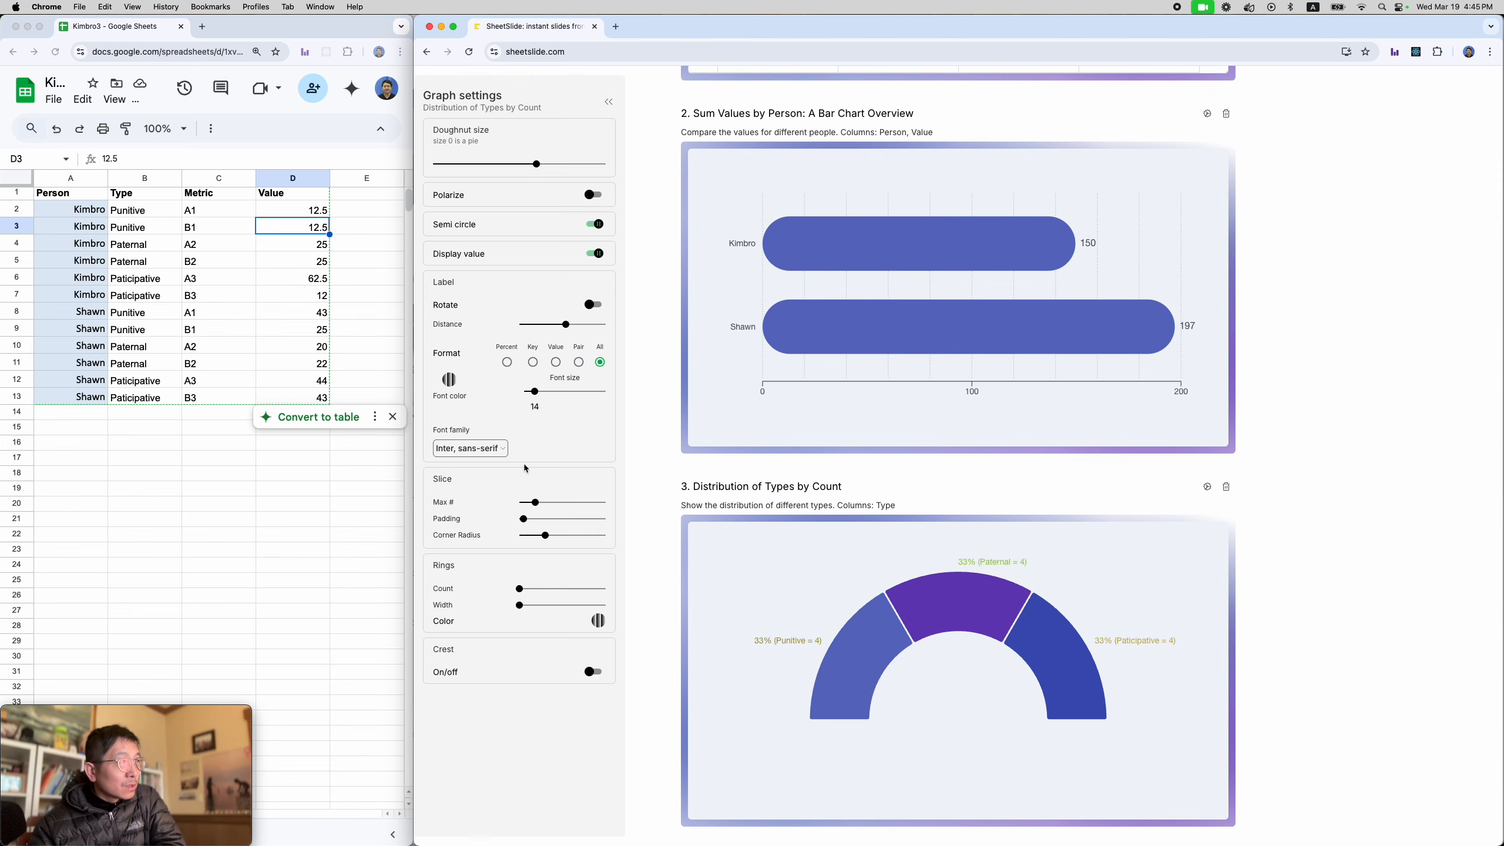
scroll(545, 491, down, 1)
drag(524, 520, 556, 525)
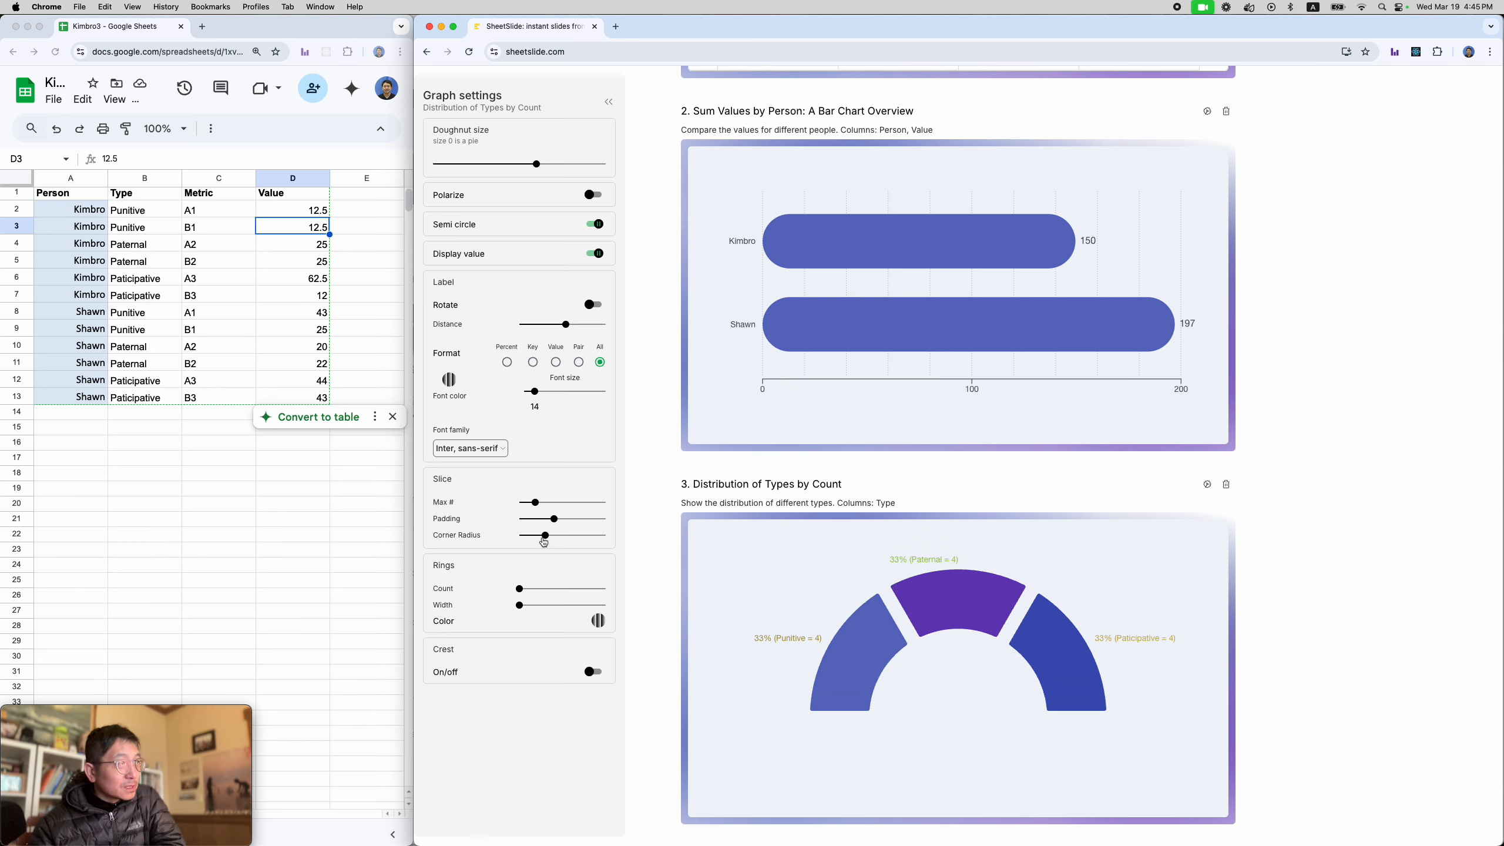
drag(543, 541, 545, 541)
drag(554, 537, 631, 540)
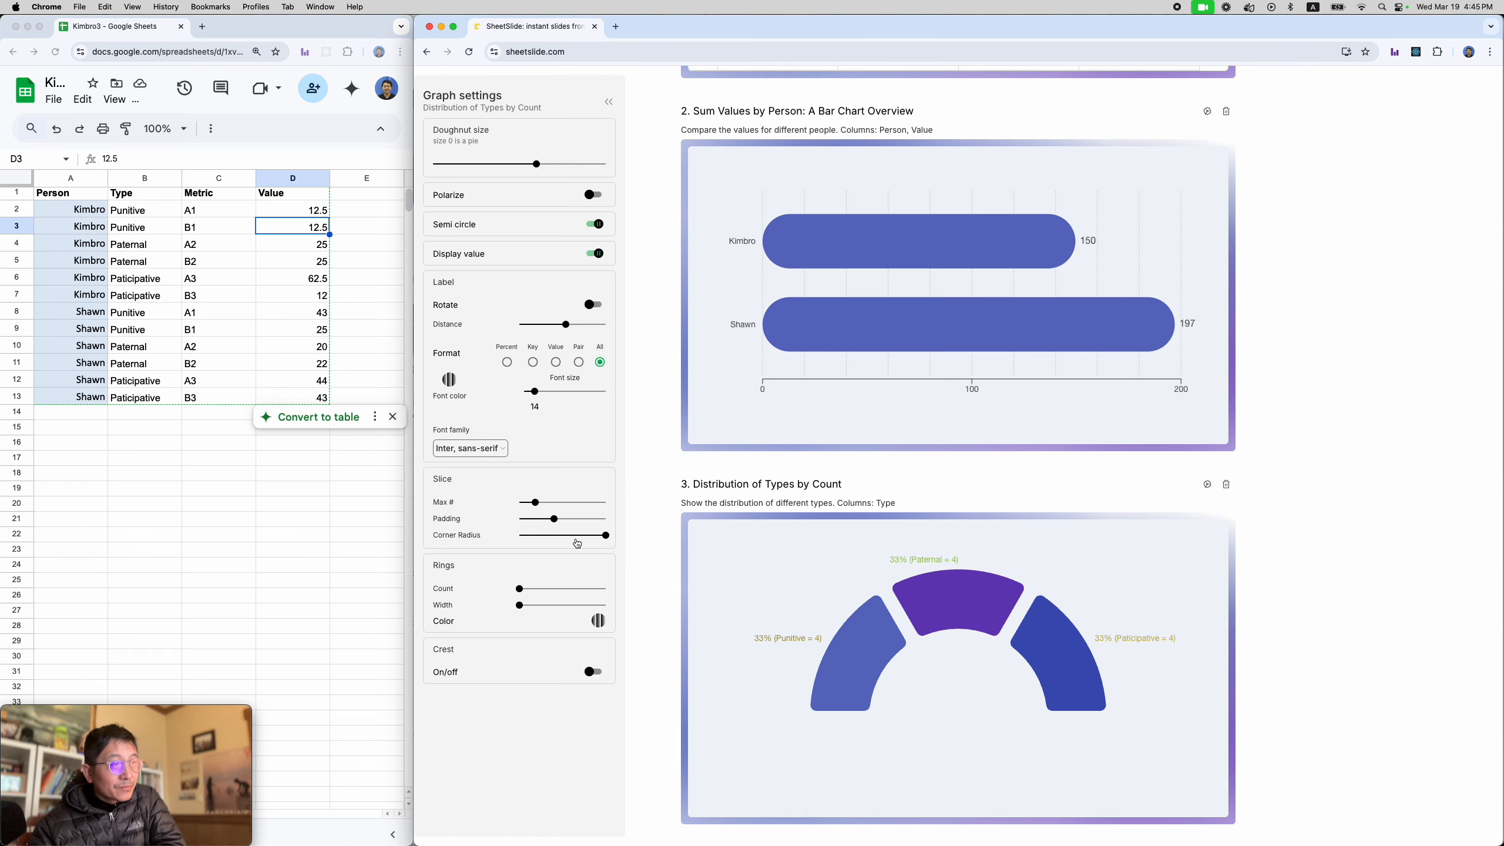
mouse_move(973, 676)
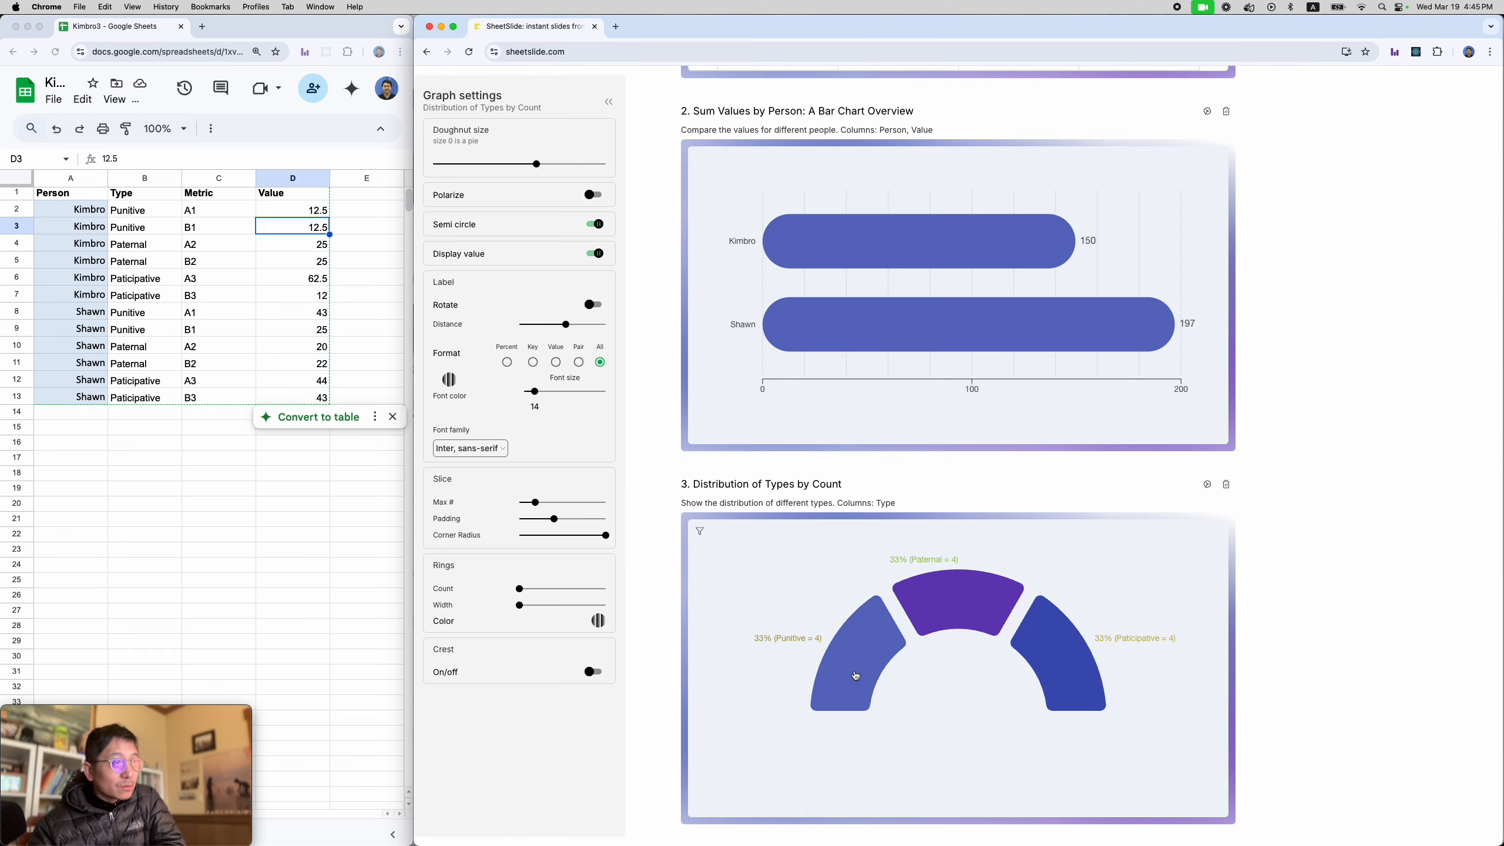
Step: Set the semicircle chart's top chart space to 50 in its general settings
scroll(843, 561, up, 1)
scroll(948, 564, down, 1)
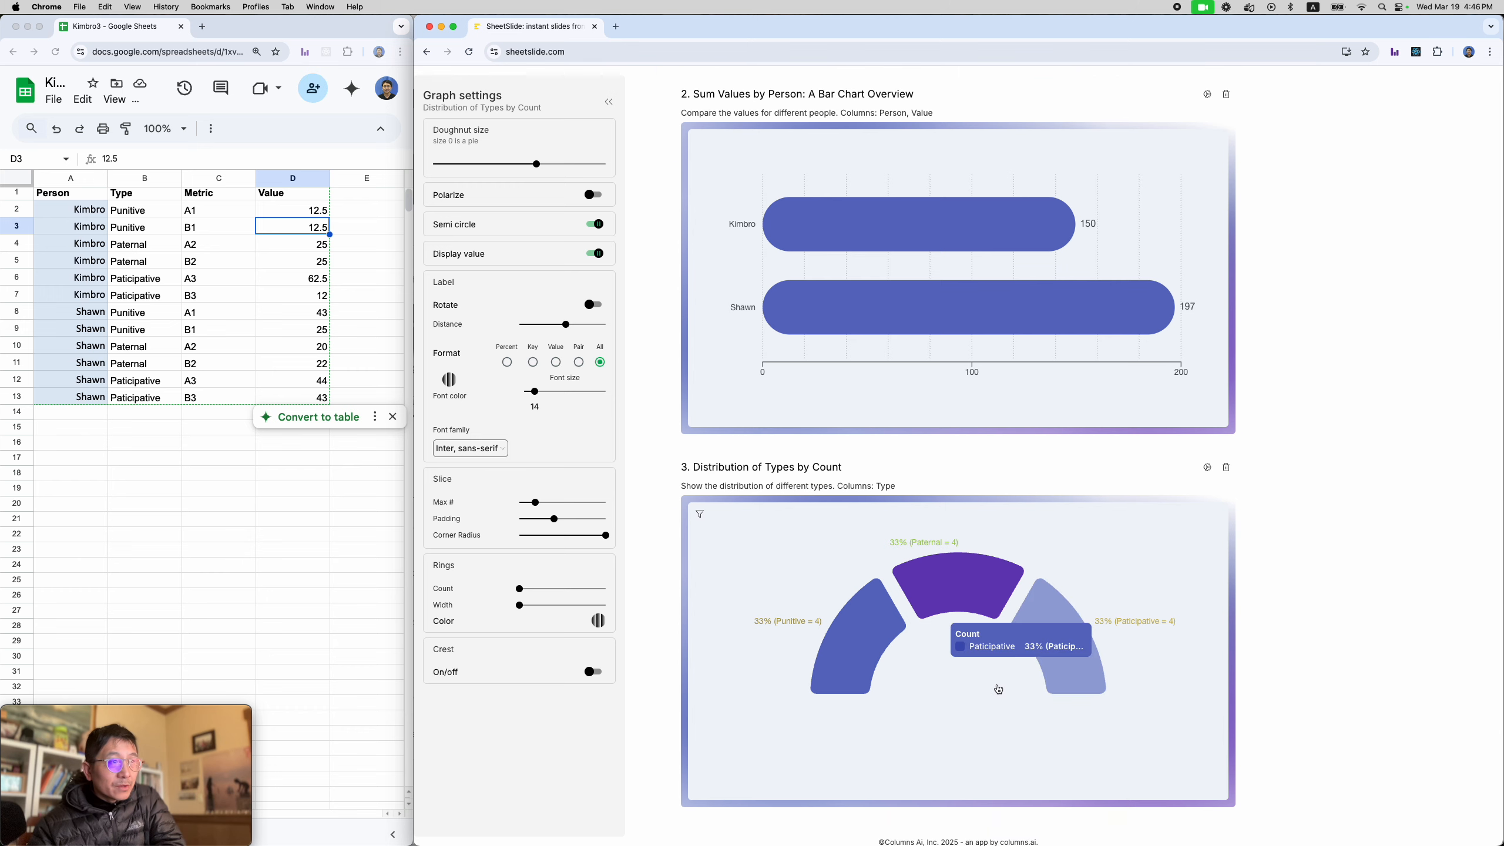
click(1206, 468)
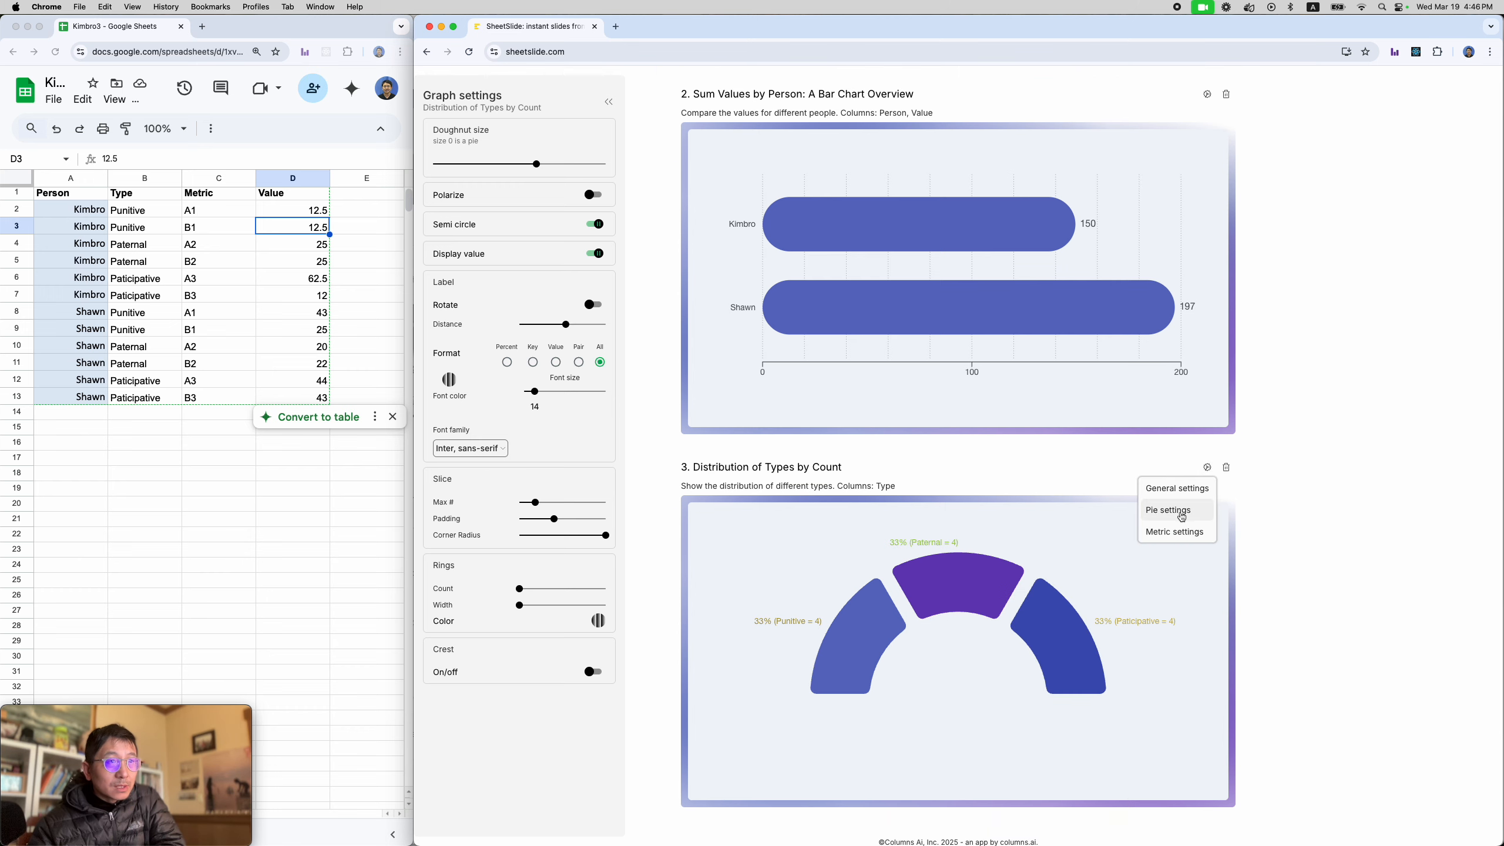
click(1171, 497)
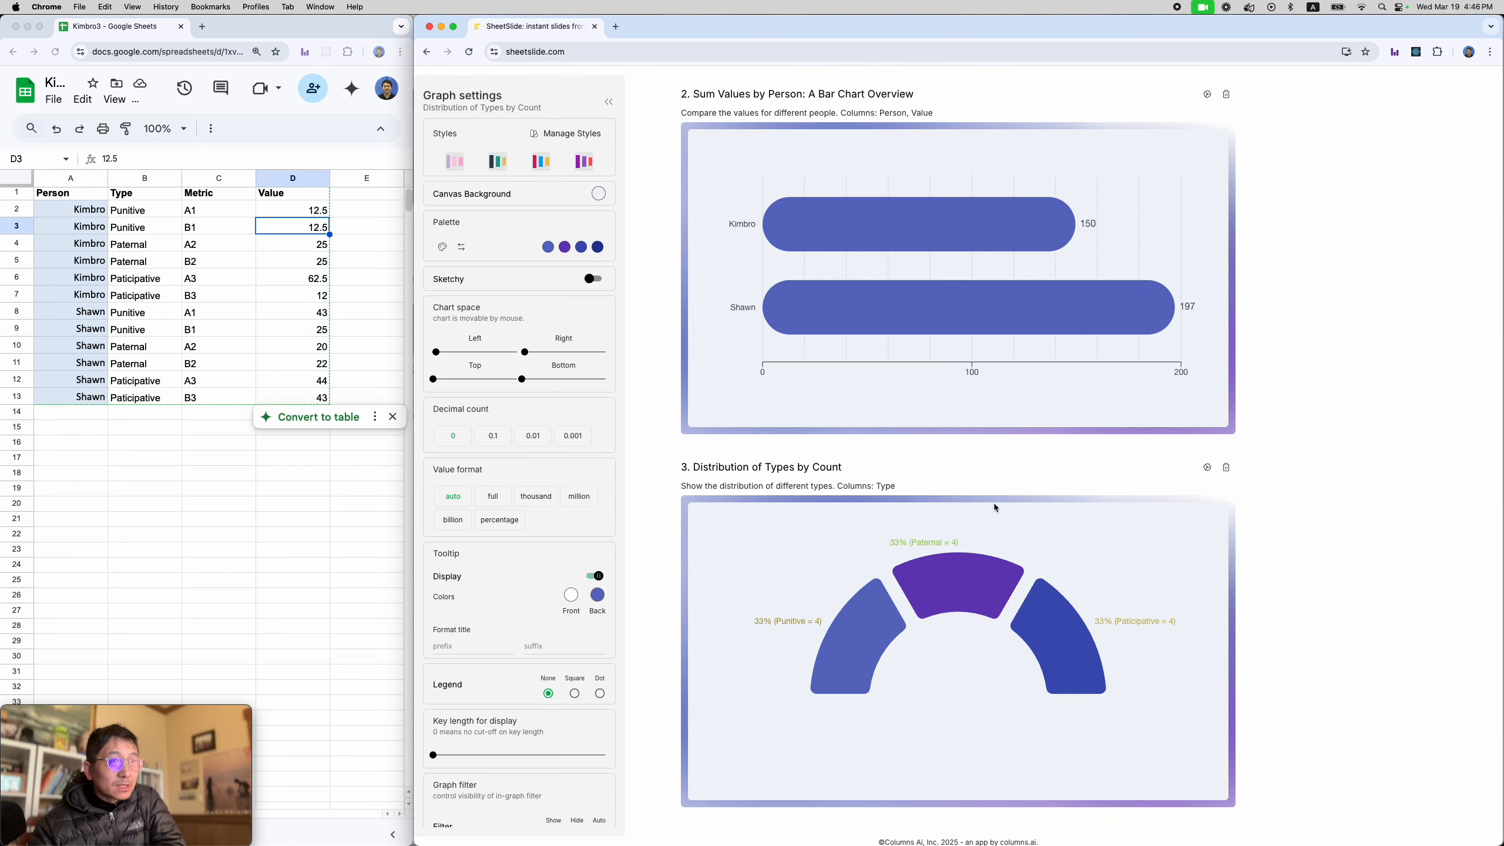
drag(434, 382, 444, 383)
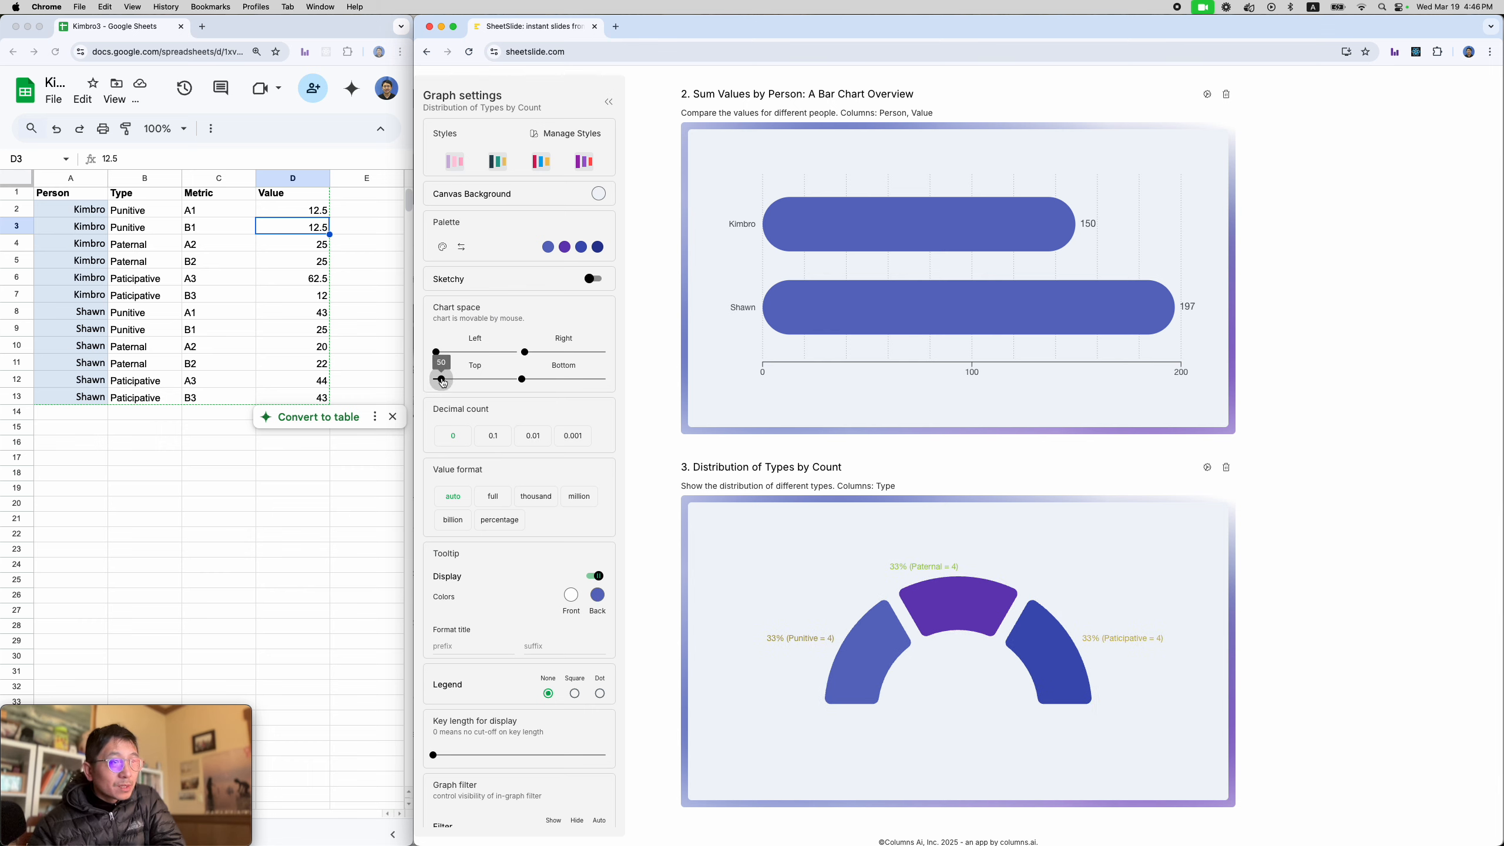
mouse_move(894, 600)
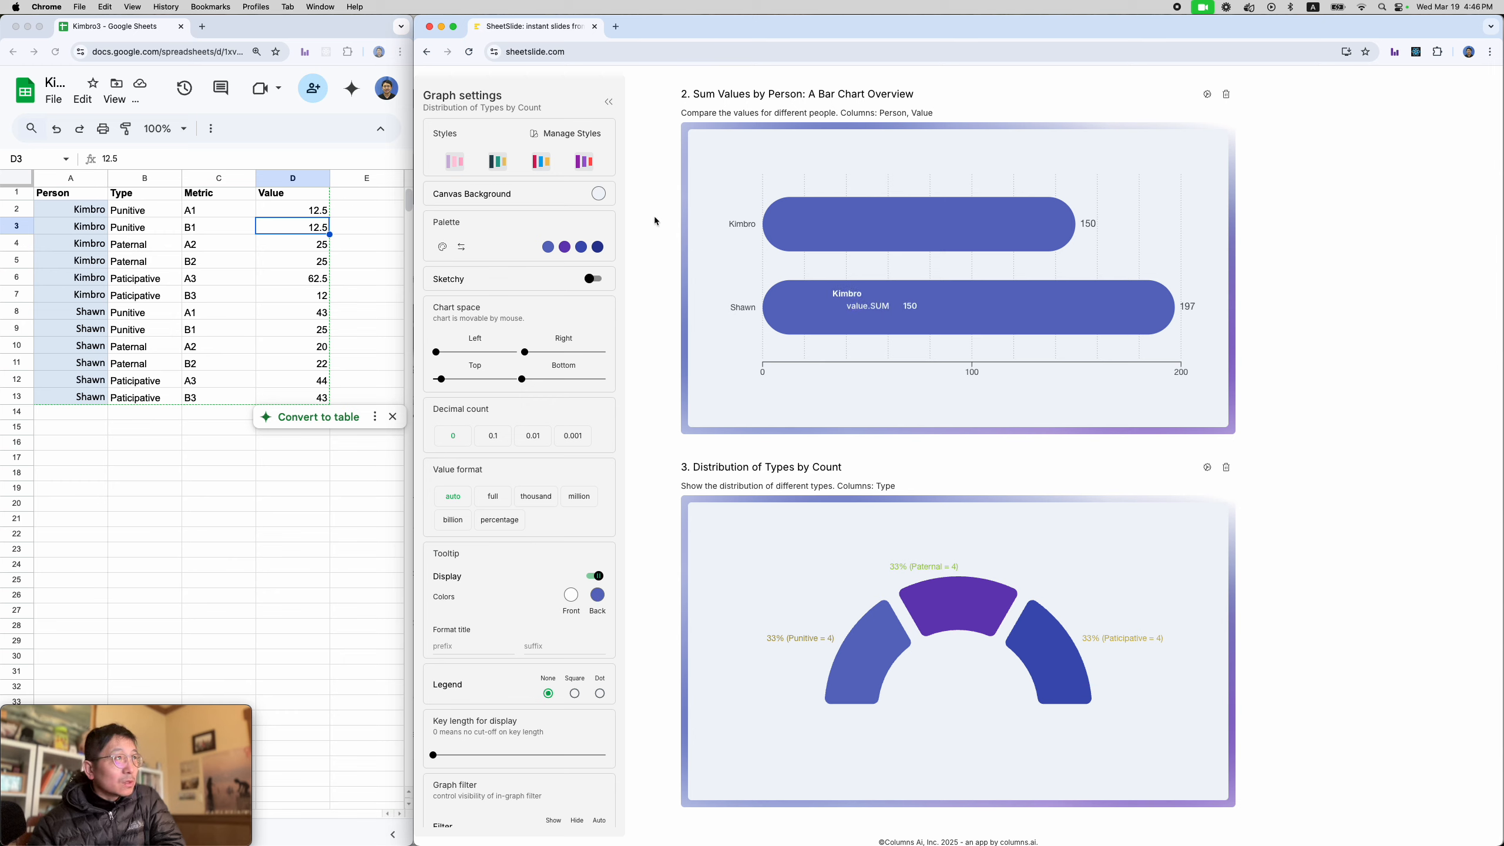
Step: Close the graph settings, play the deck full screen, page through its three slides, and exit the presentation
click(608, 104)
scroll(1069, 513, up, 10)
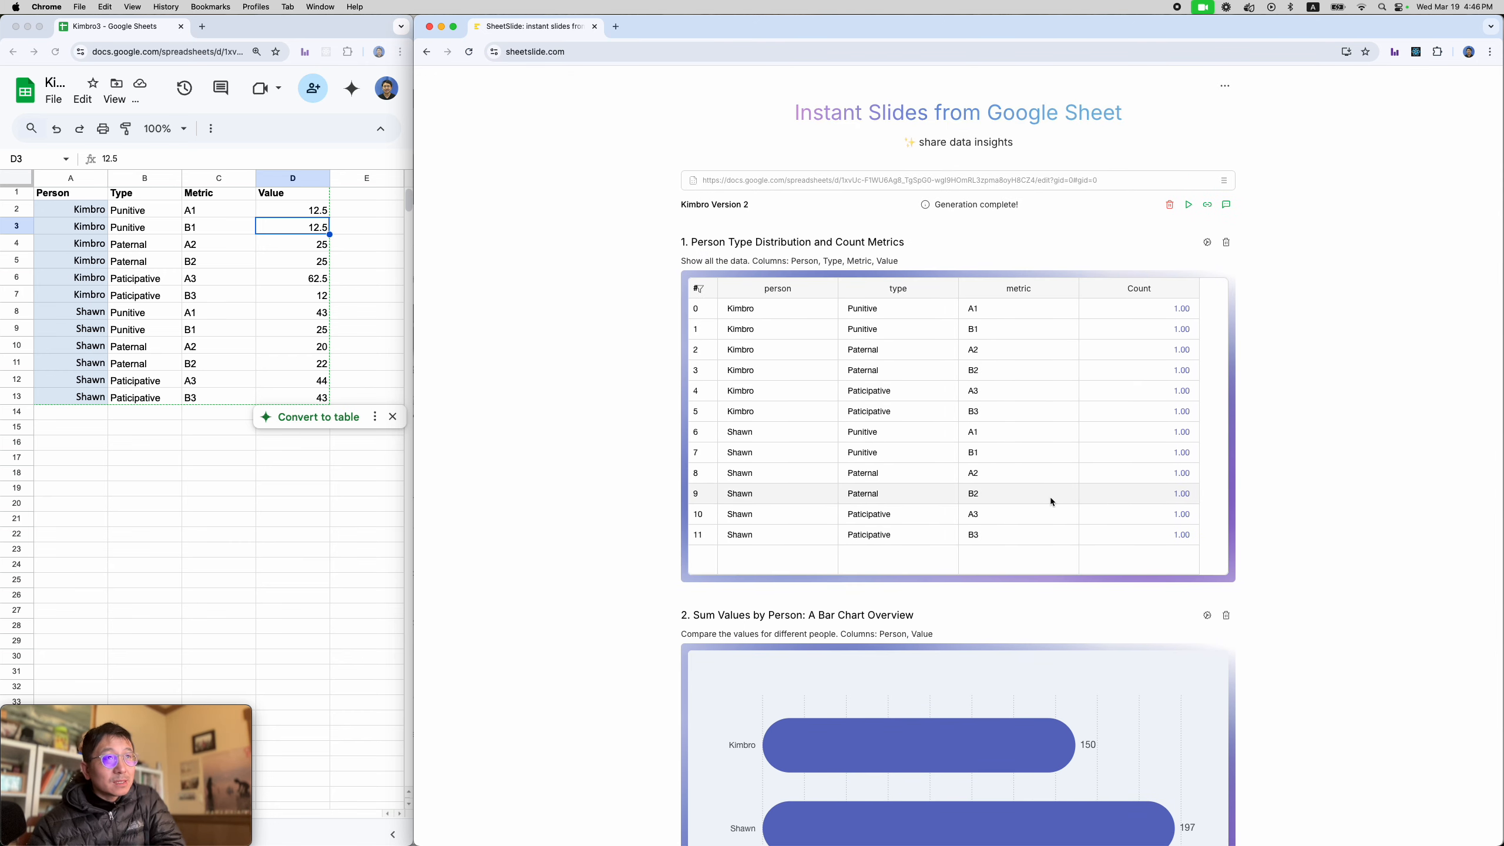
click(1190, 208)
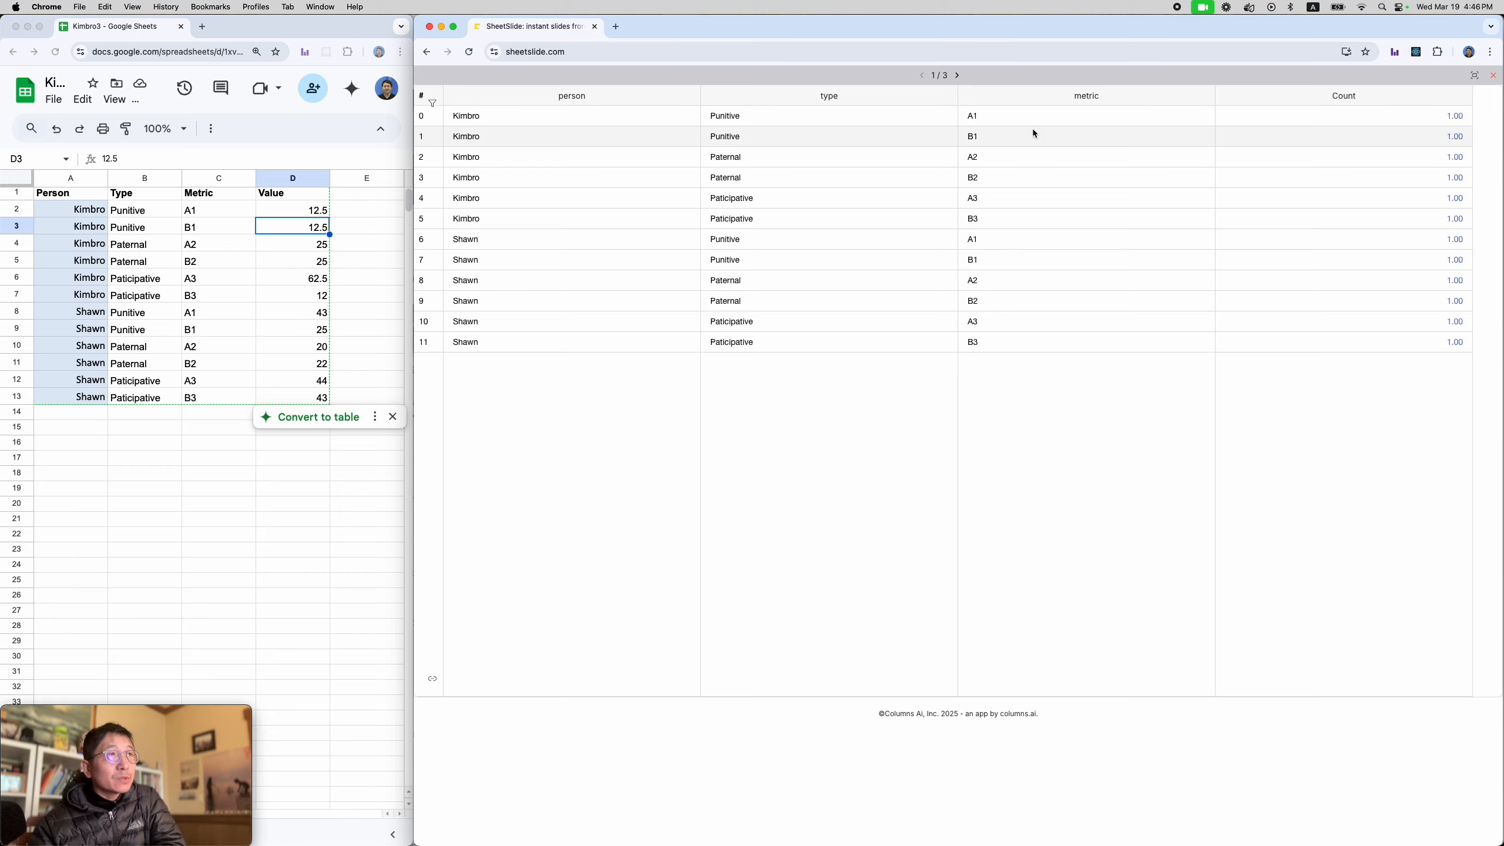
click(1475, 76)
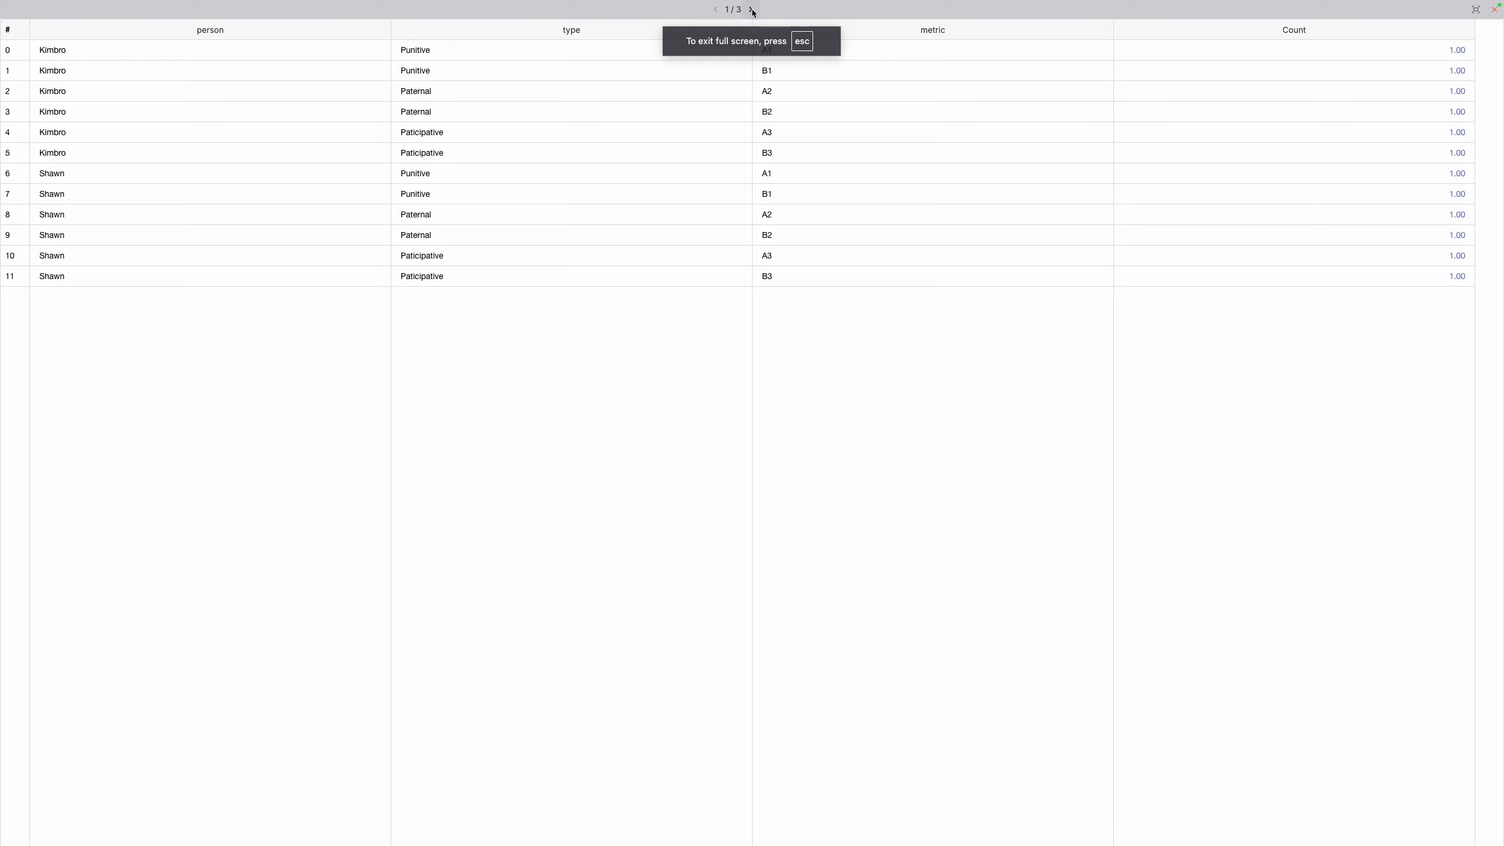
click(752, 10)
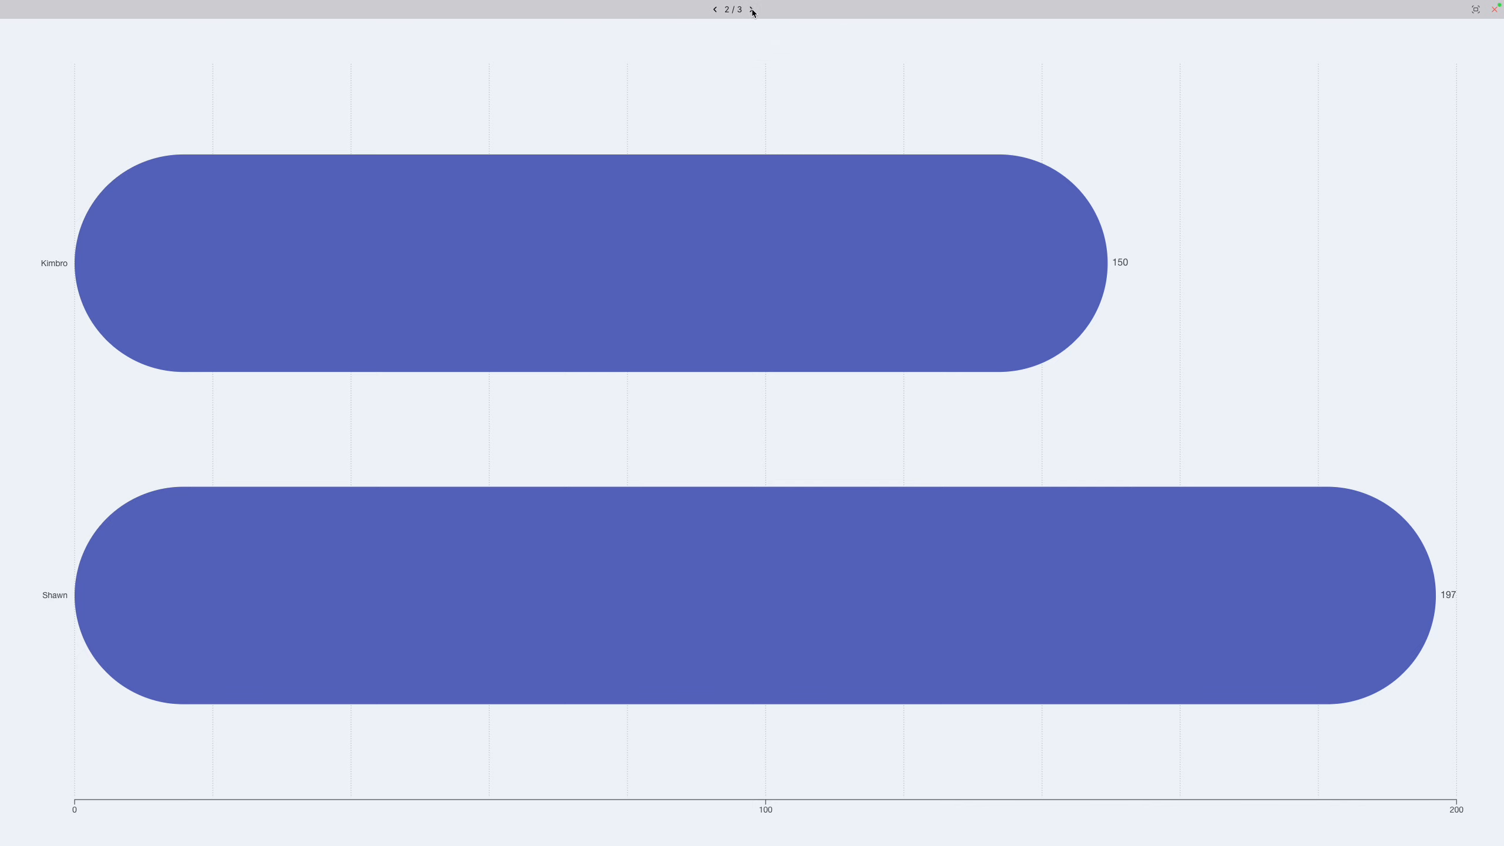
click(752, 10)
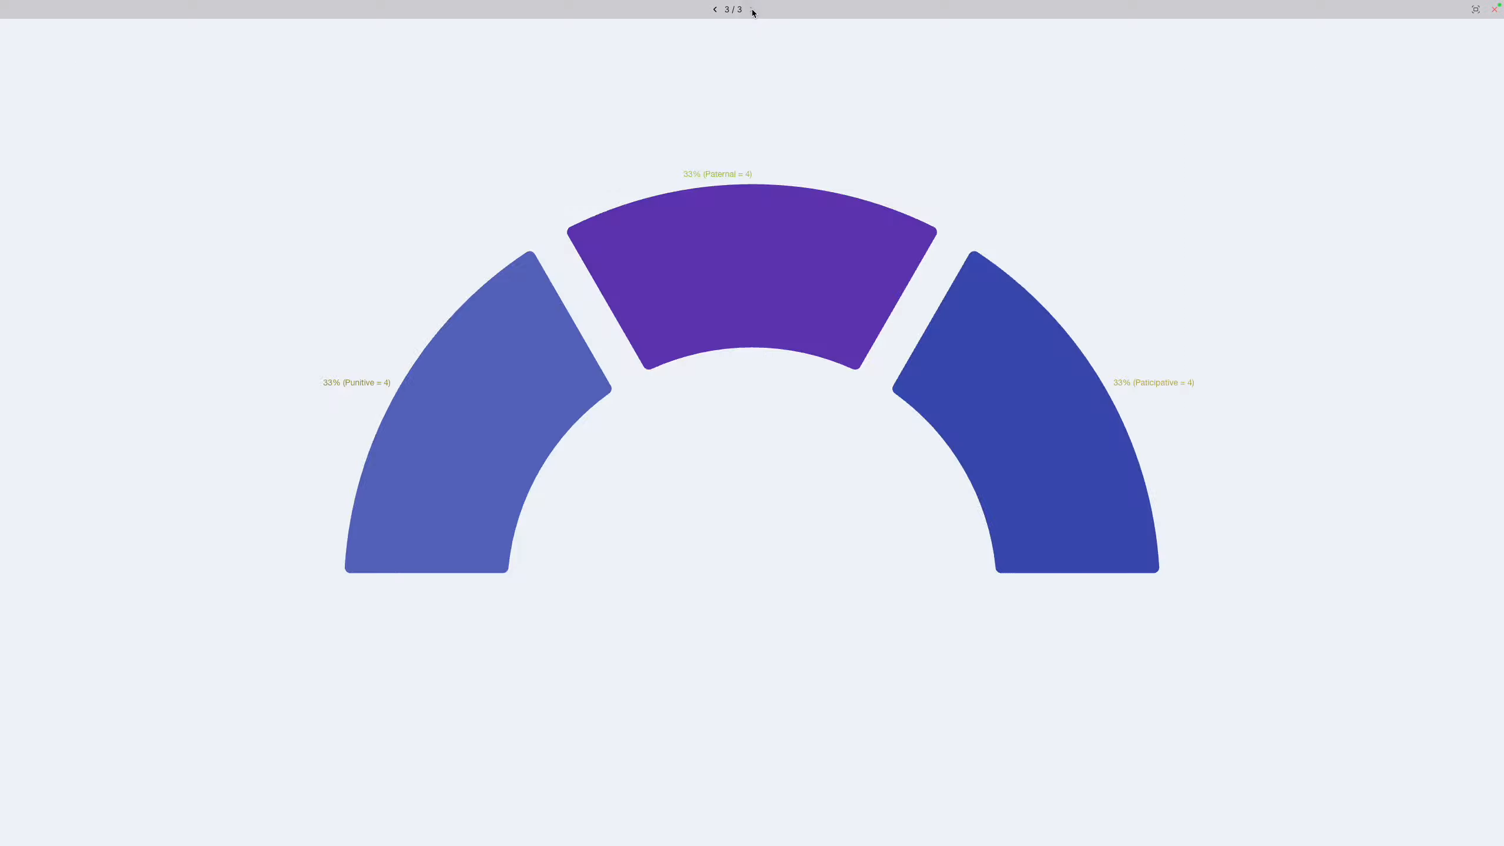
click(716, 10)
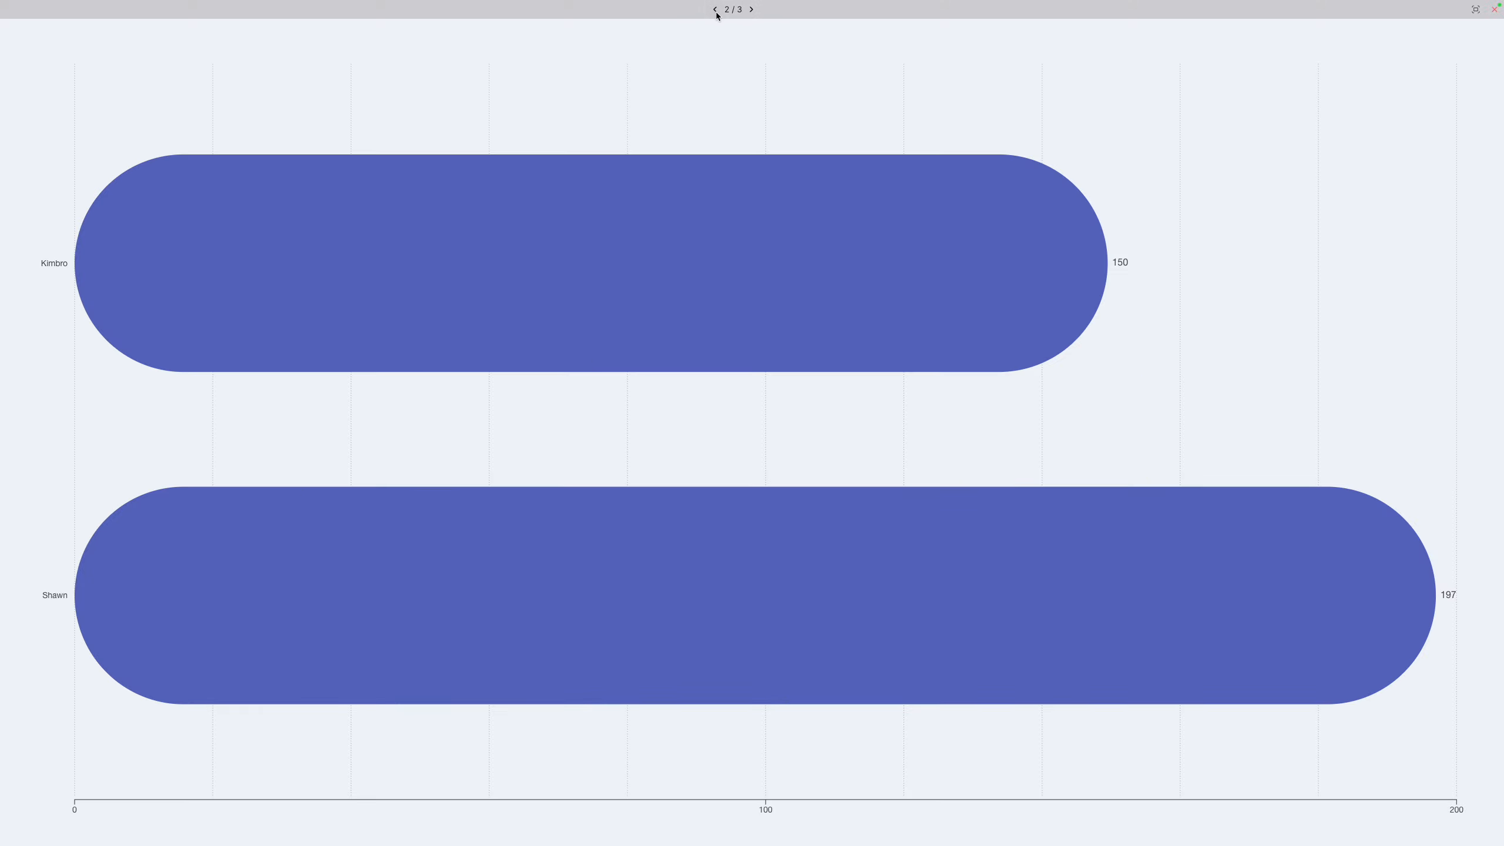
click(752, 10)
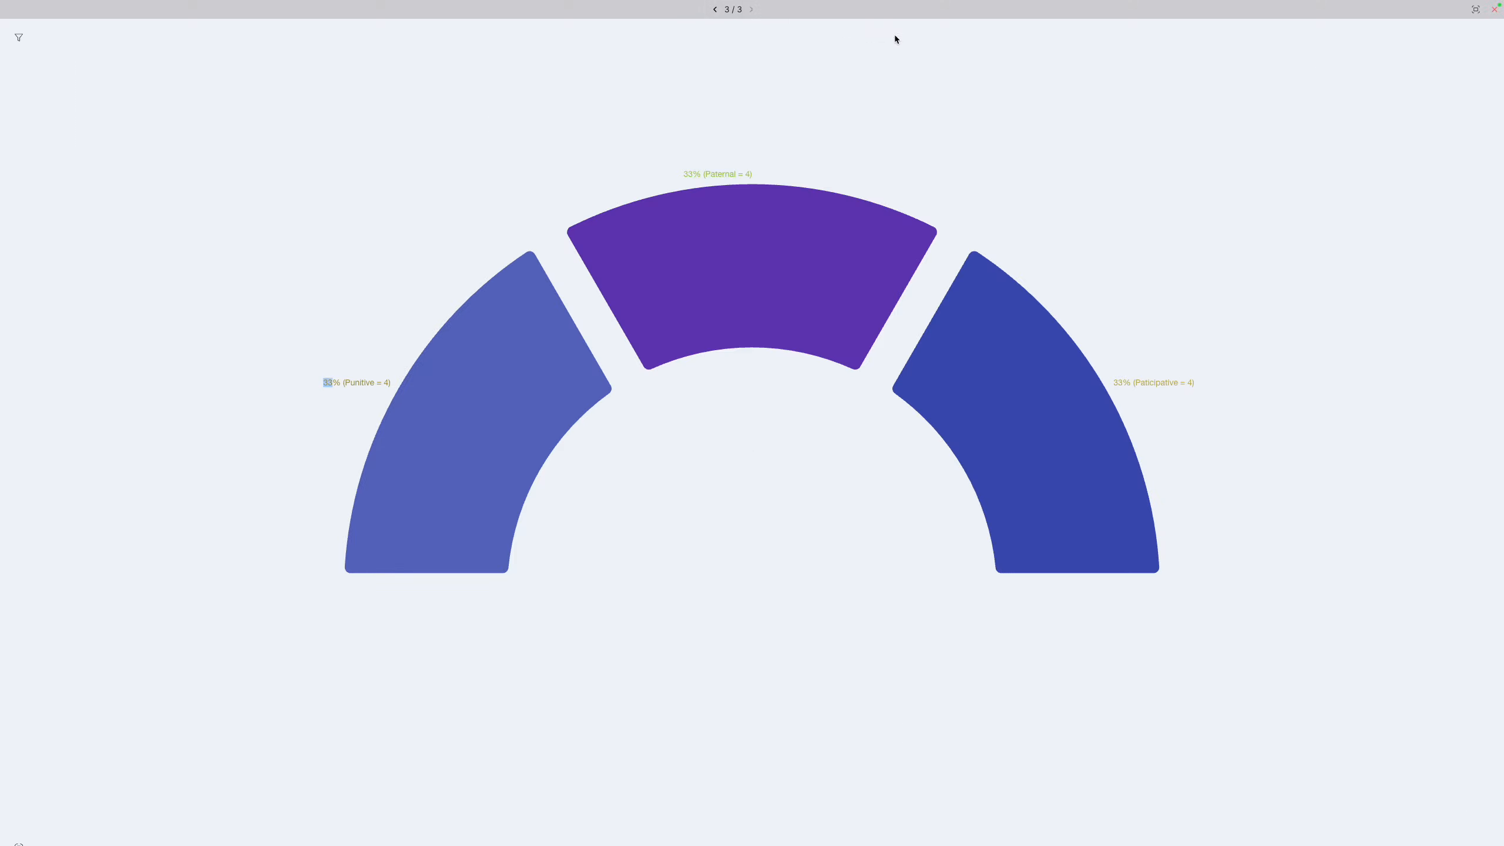
click(1493, 9)
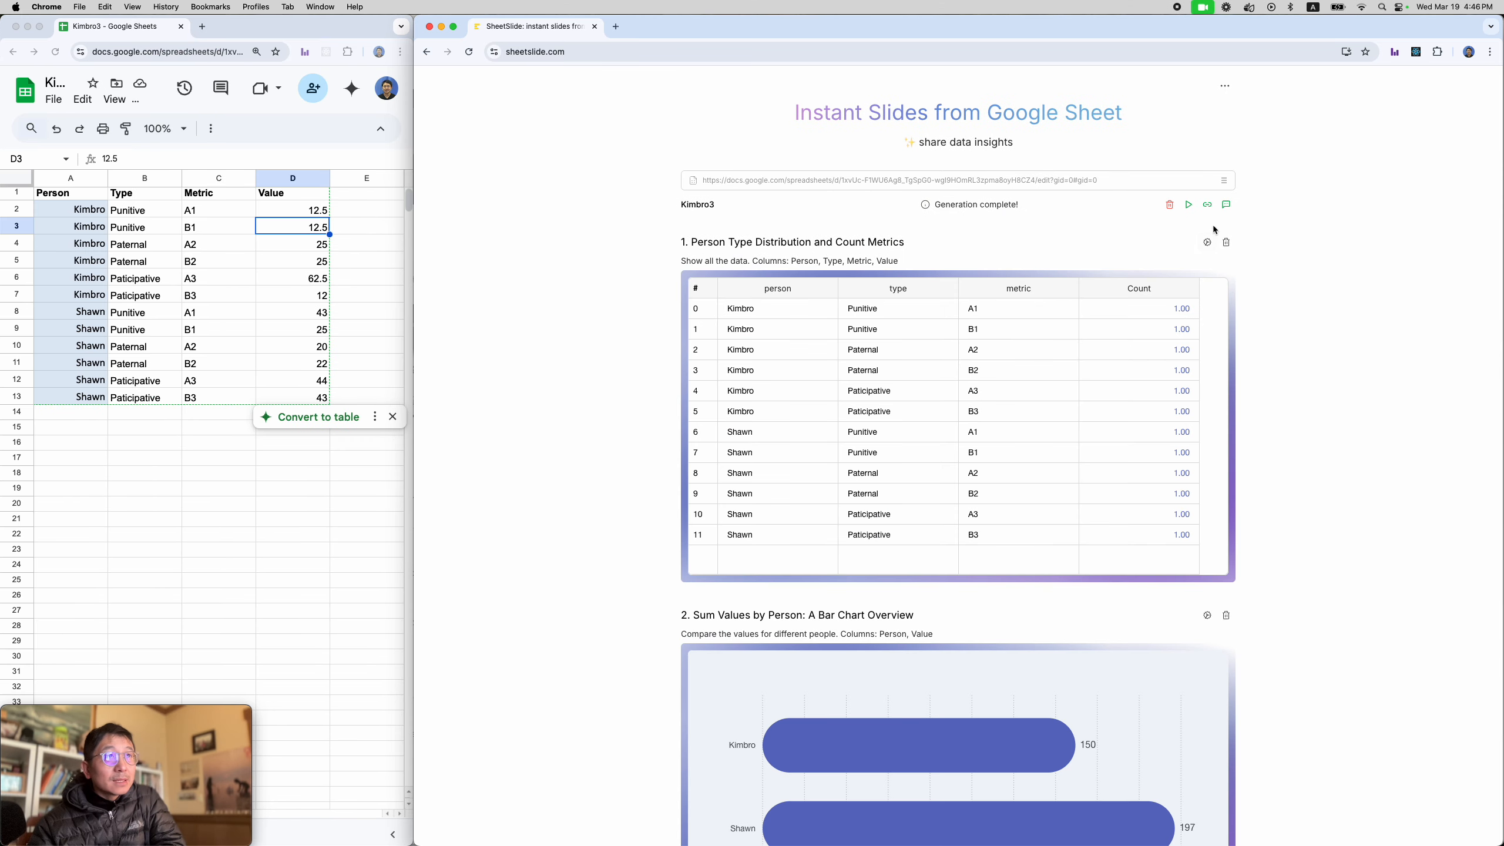
Step: Turn on sharing for the slide deck and copy its view URL
click(1207, 205)
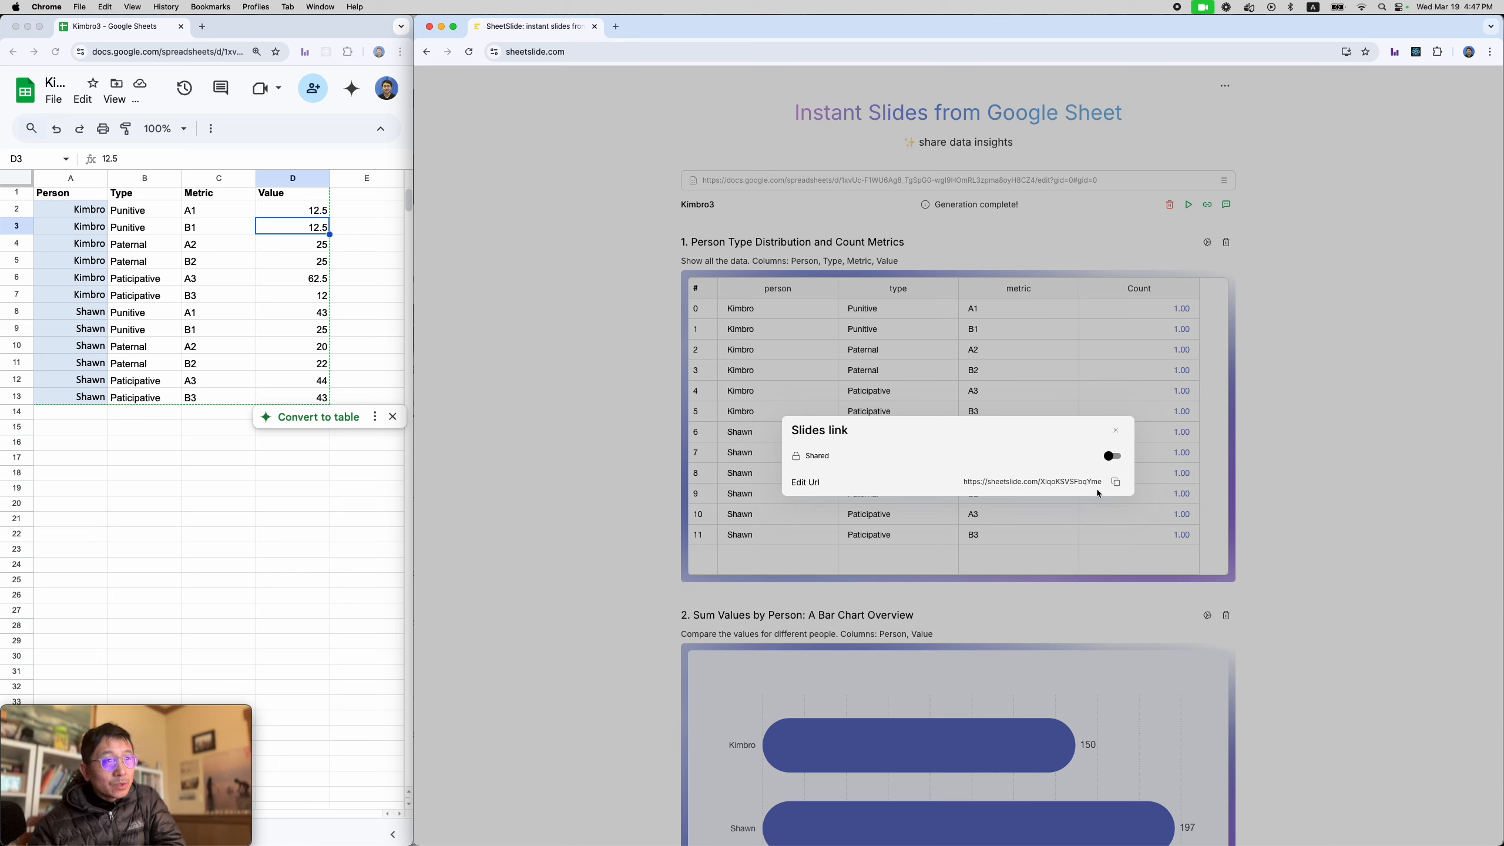
click(1114, 456)
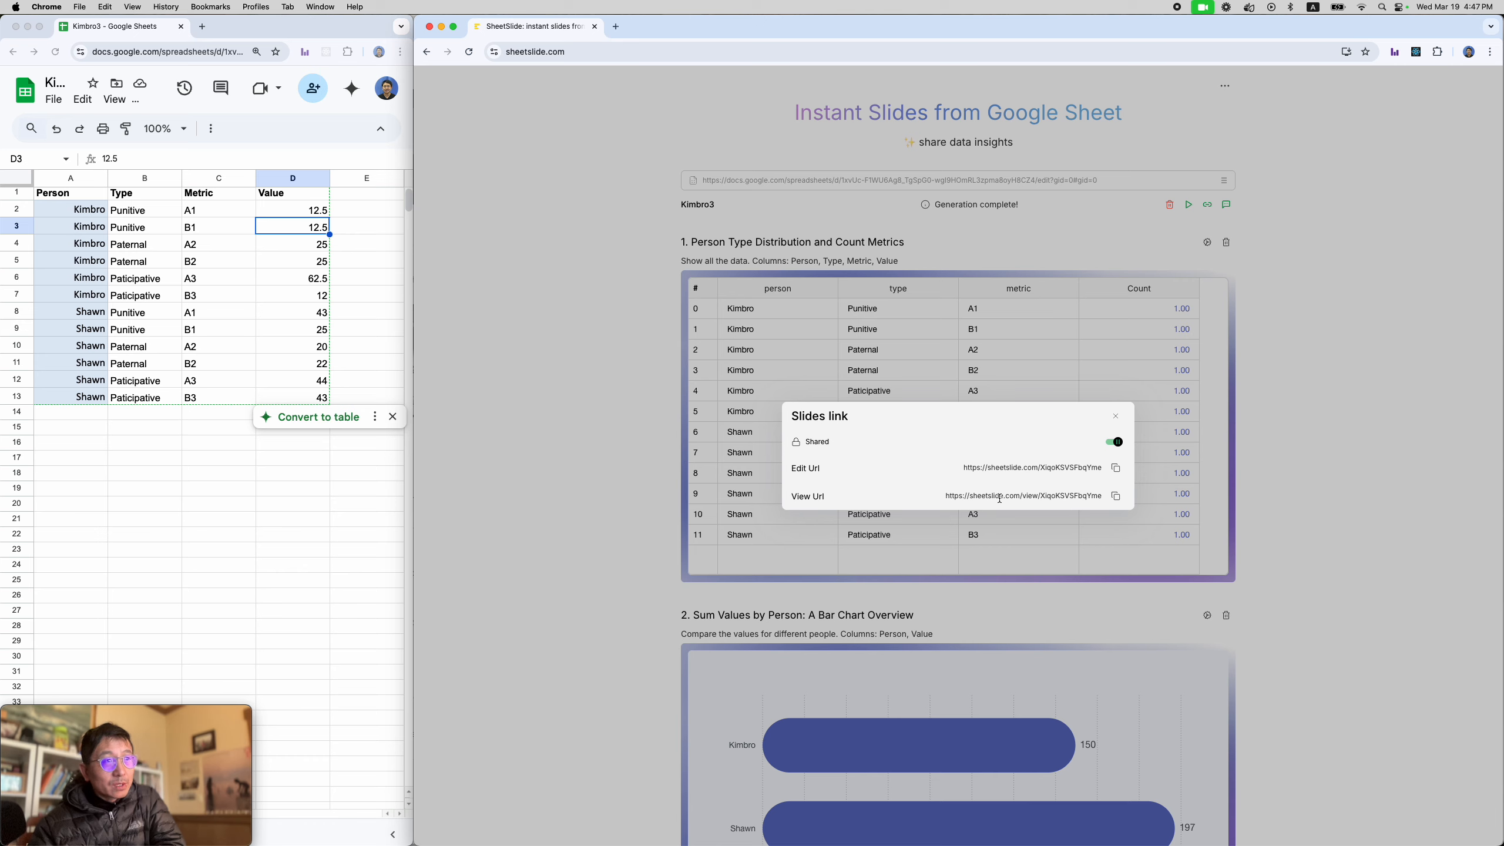
click(1116, 496)
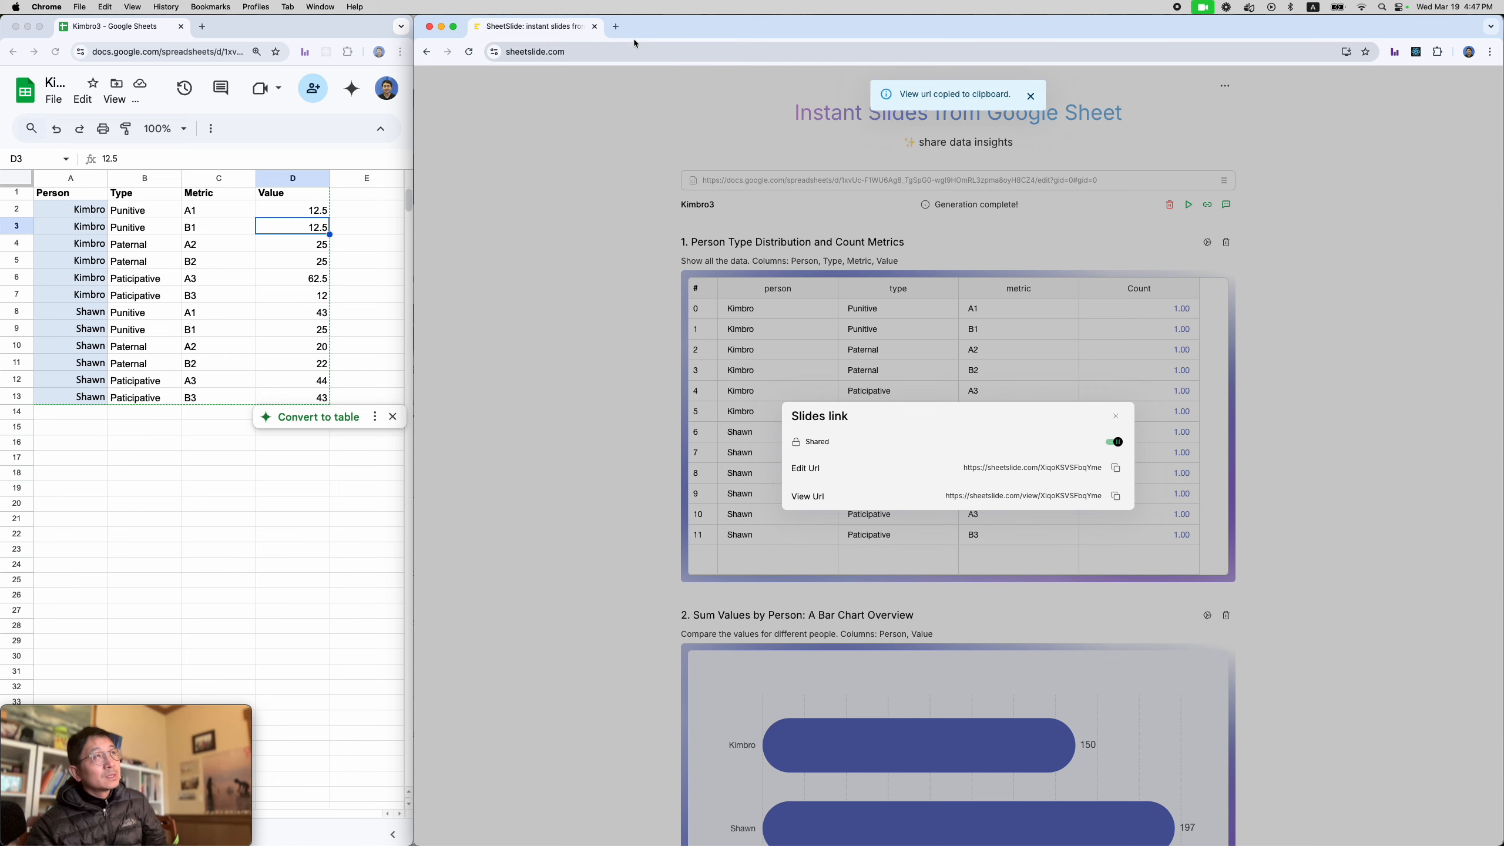
Step: Open the copied view URL in a new browser tab, review the shared slides, and return to the editor without the link dialog
click(616, 26)
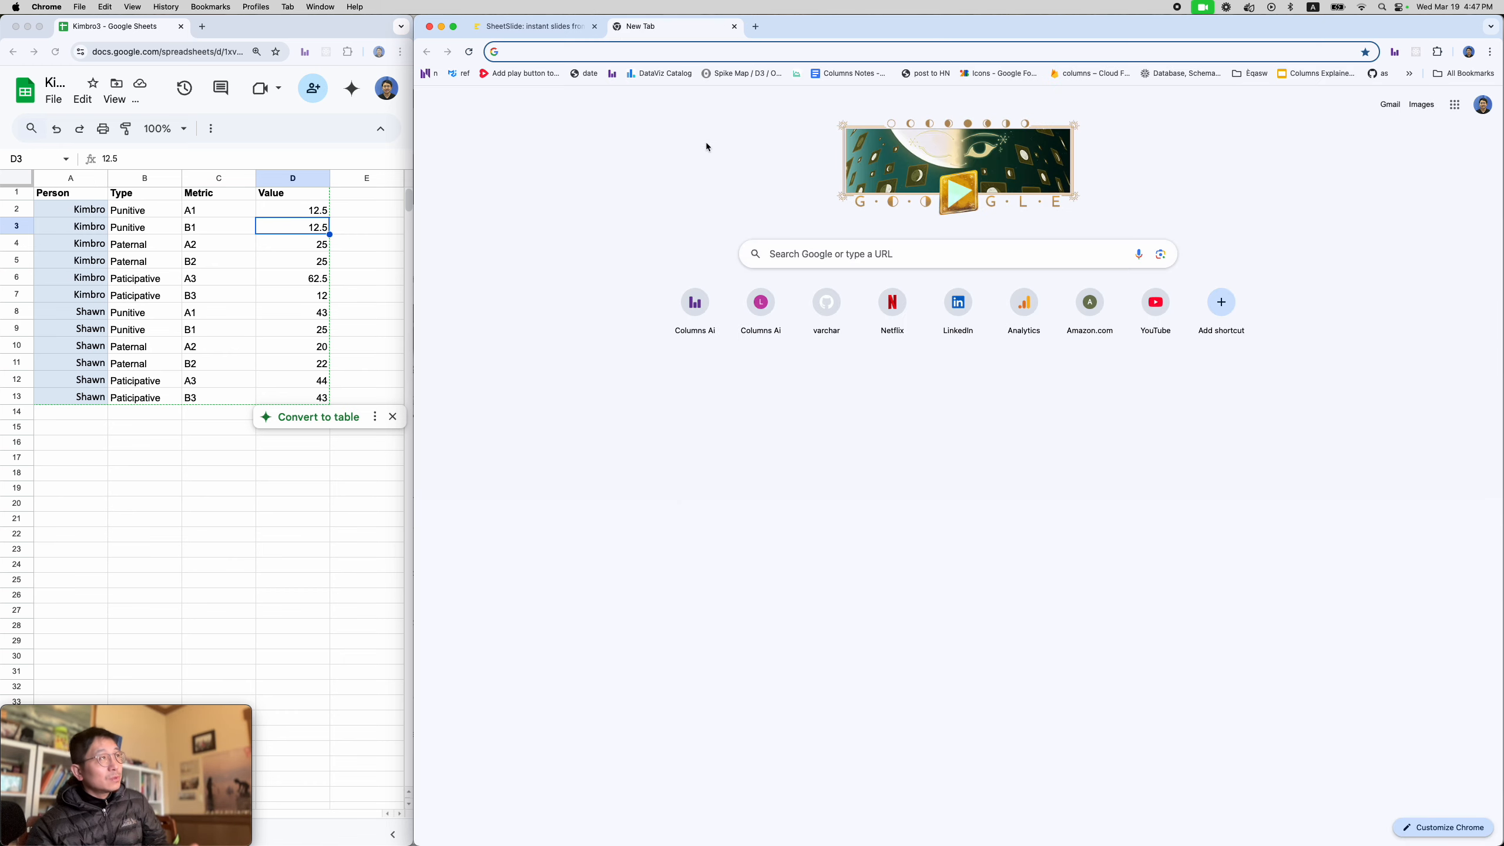
key(super+v)
key(Return)
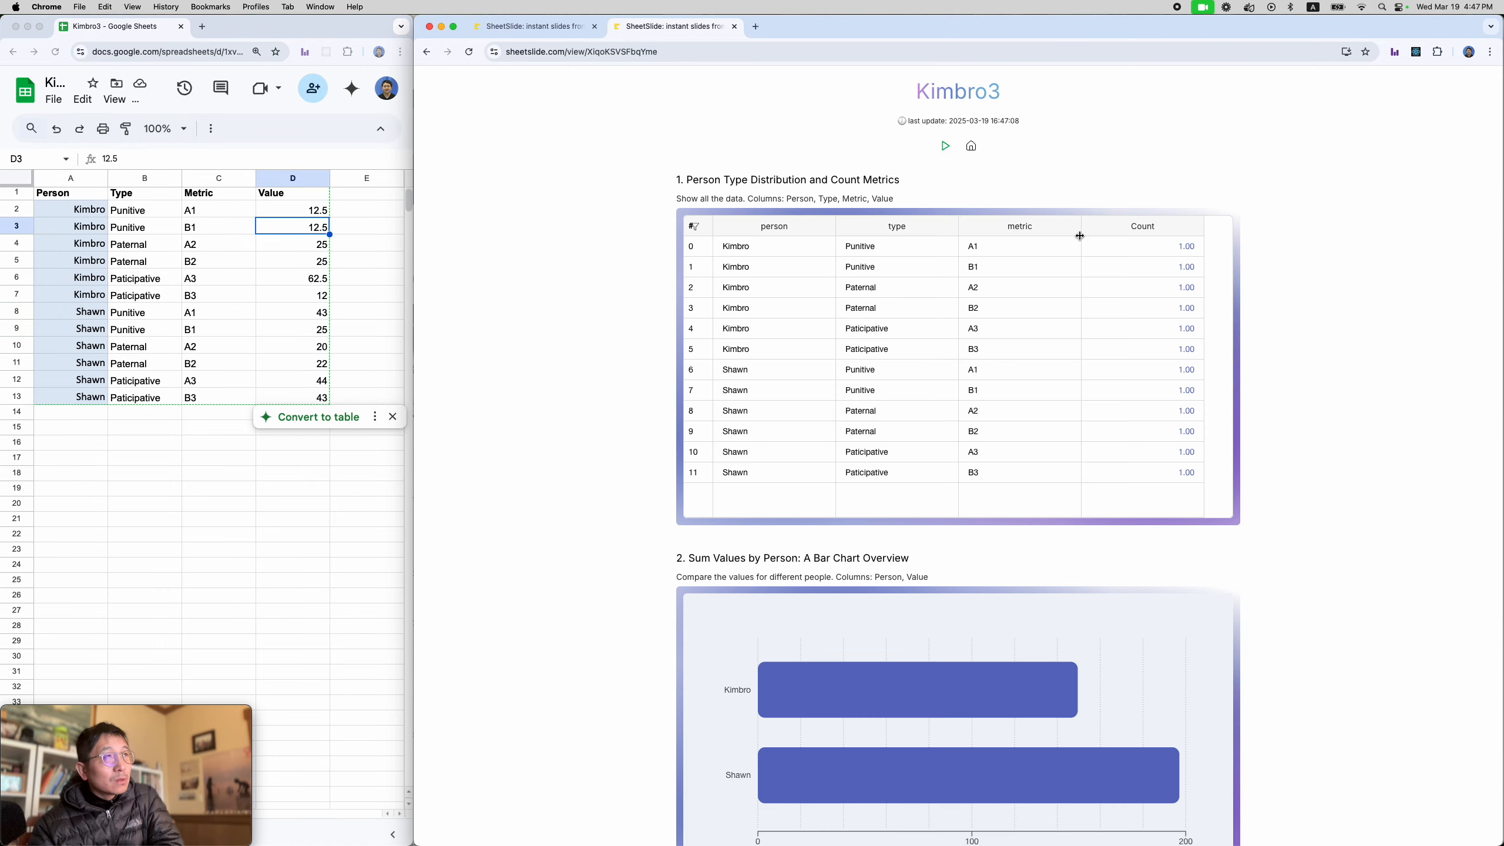
scroll(999, 371, down, 6)
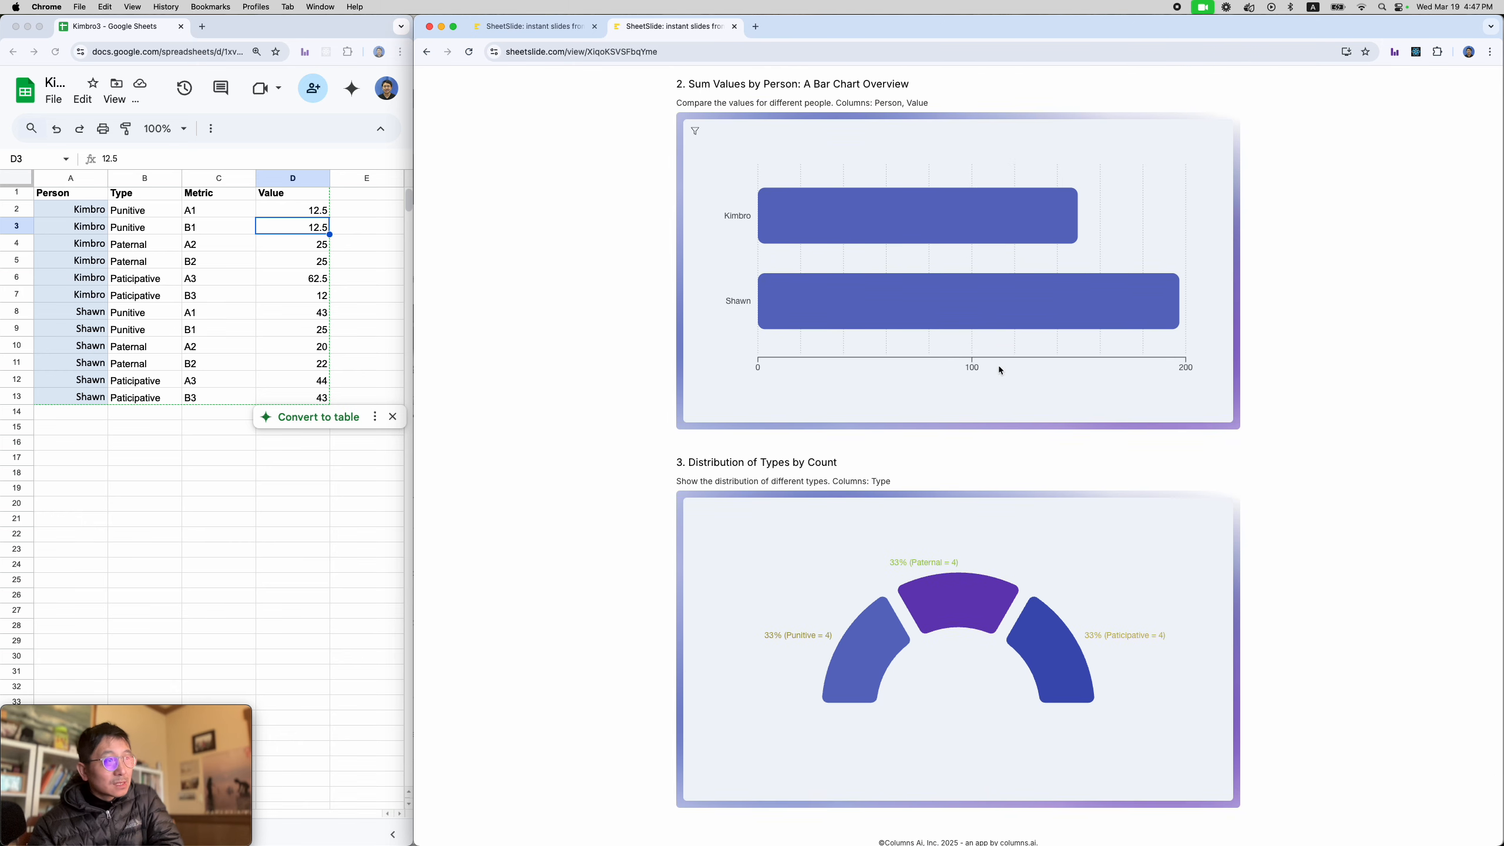
scroll(999, 370, up, 8)
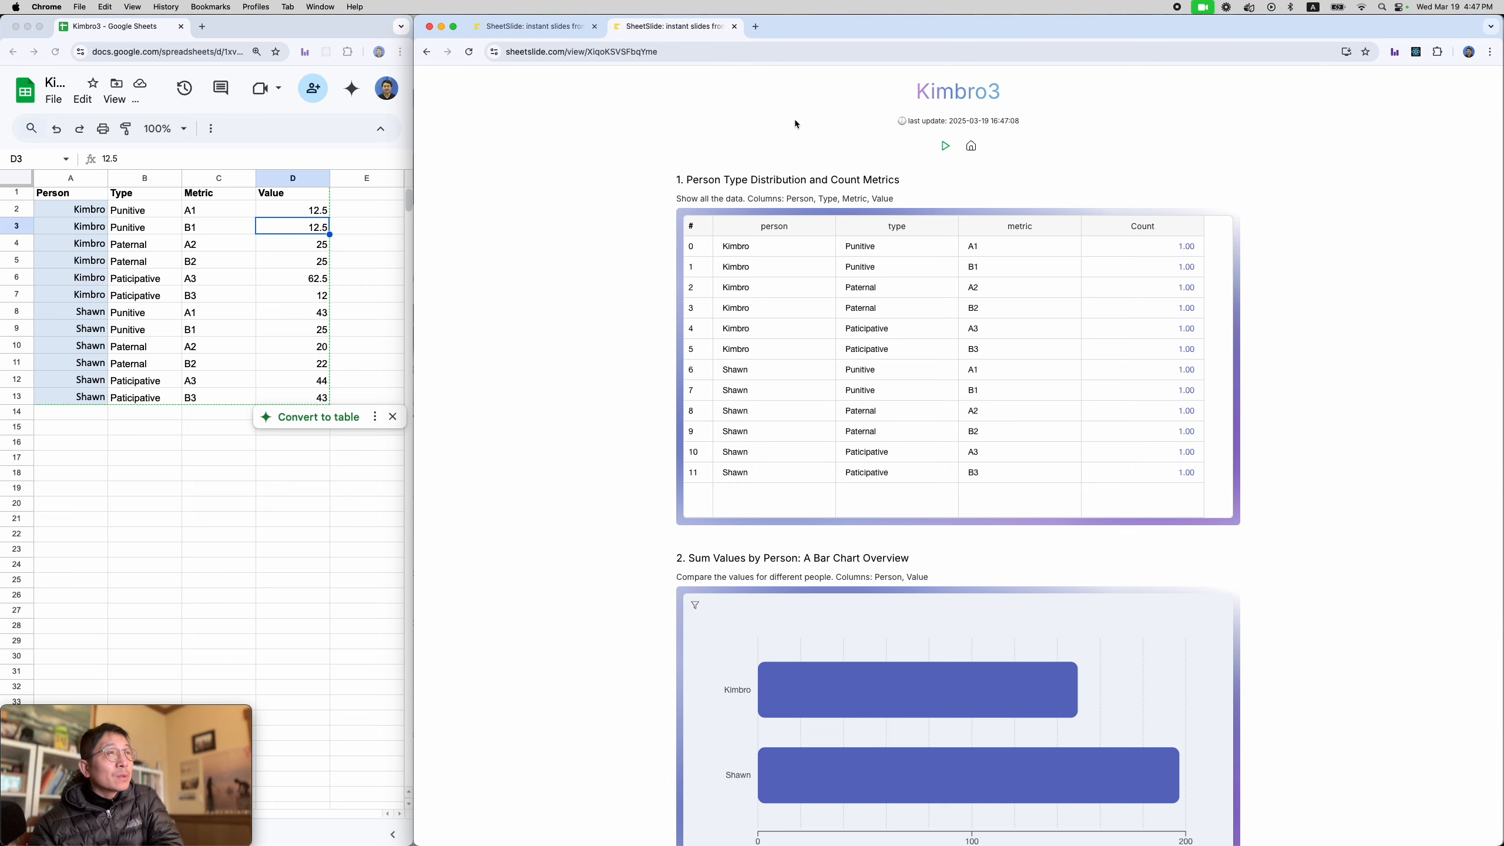
click(734, 26)
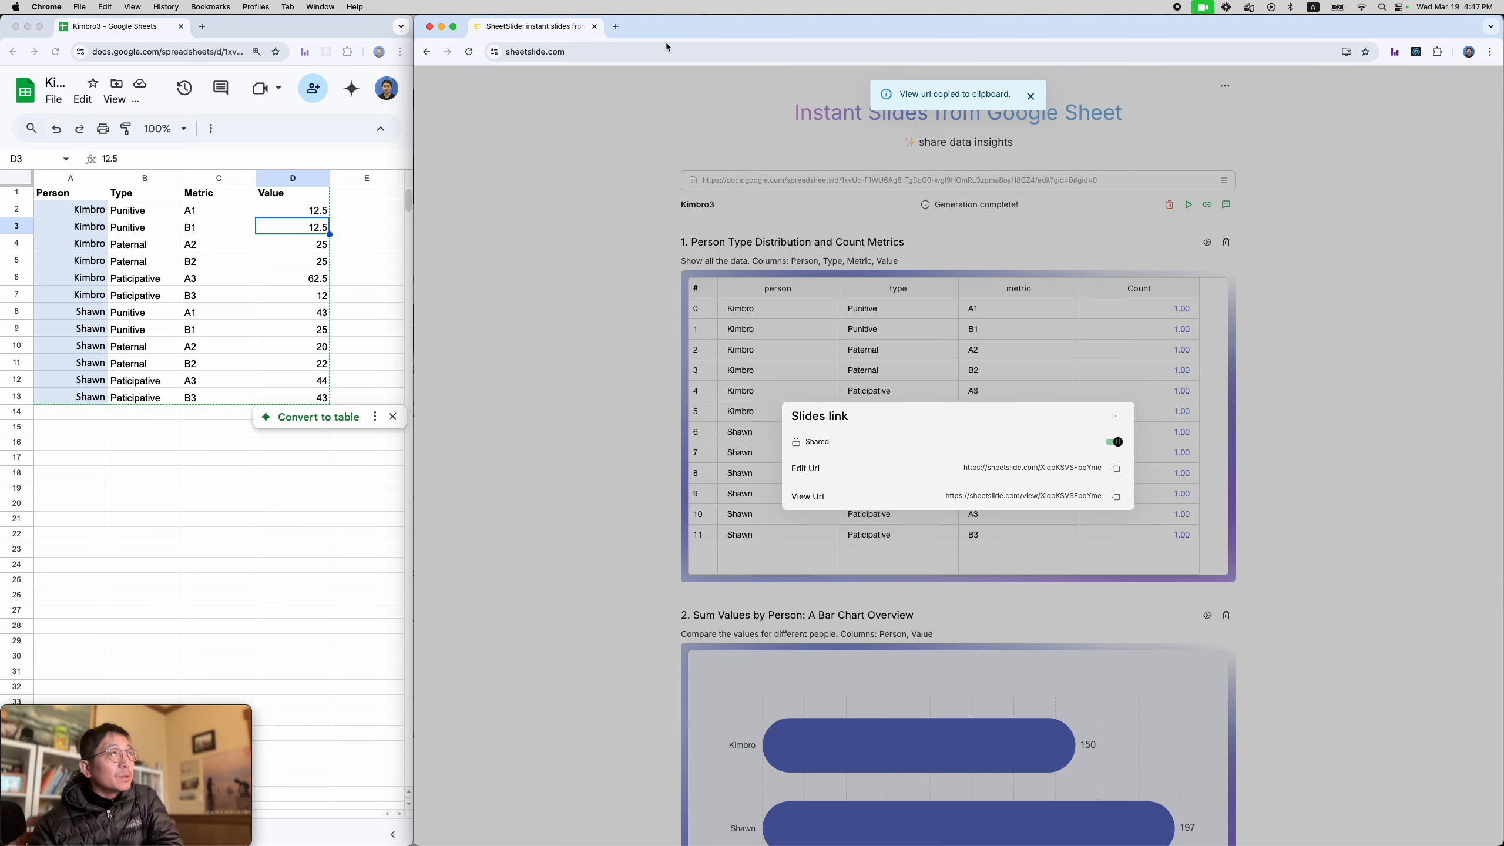
click(1115, 416)
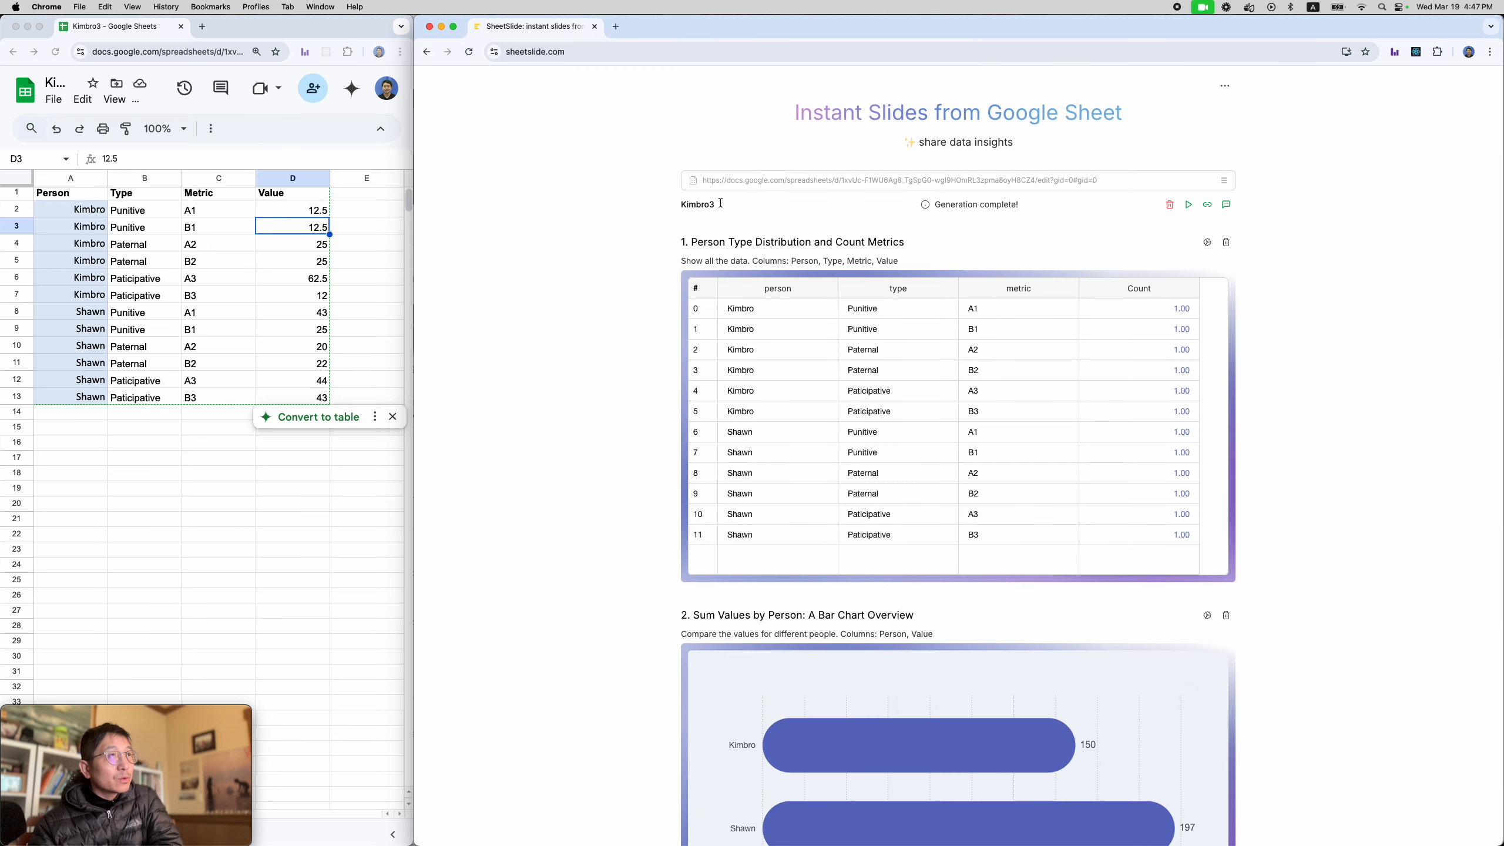
Step: Leave the deck name as it is and open the list of saved slide decks
click(721, 203)
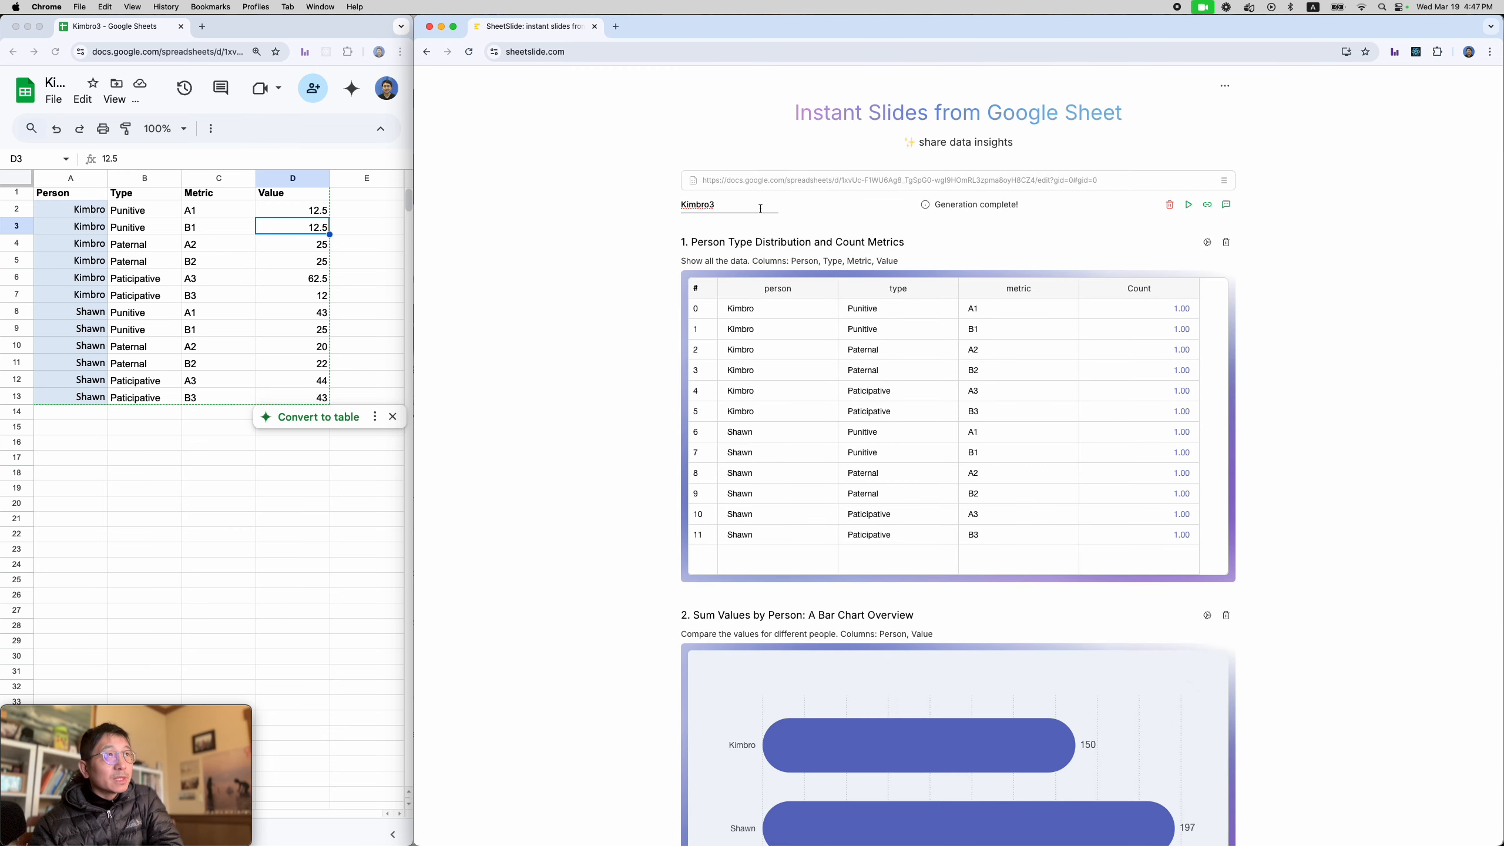
click(881, 224)
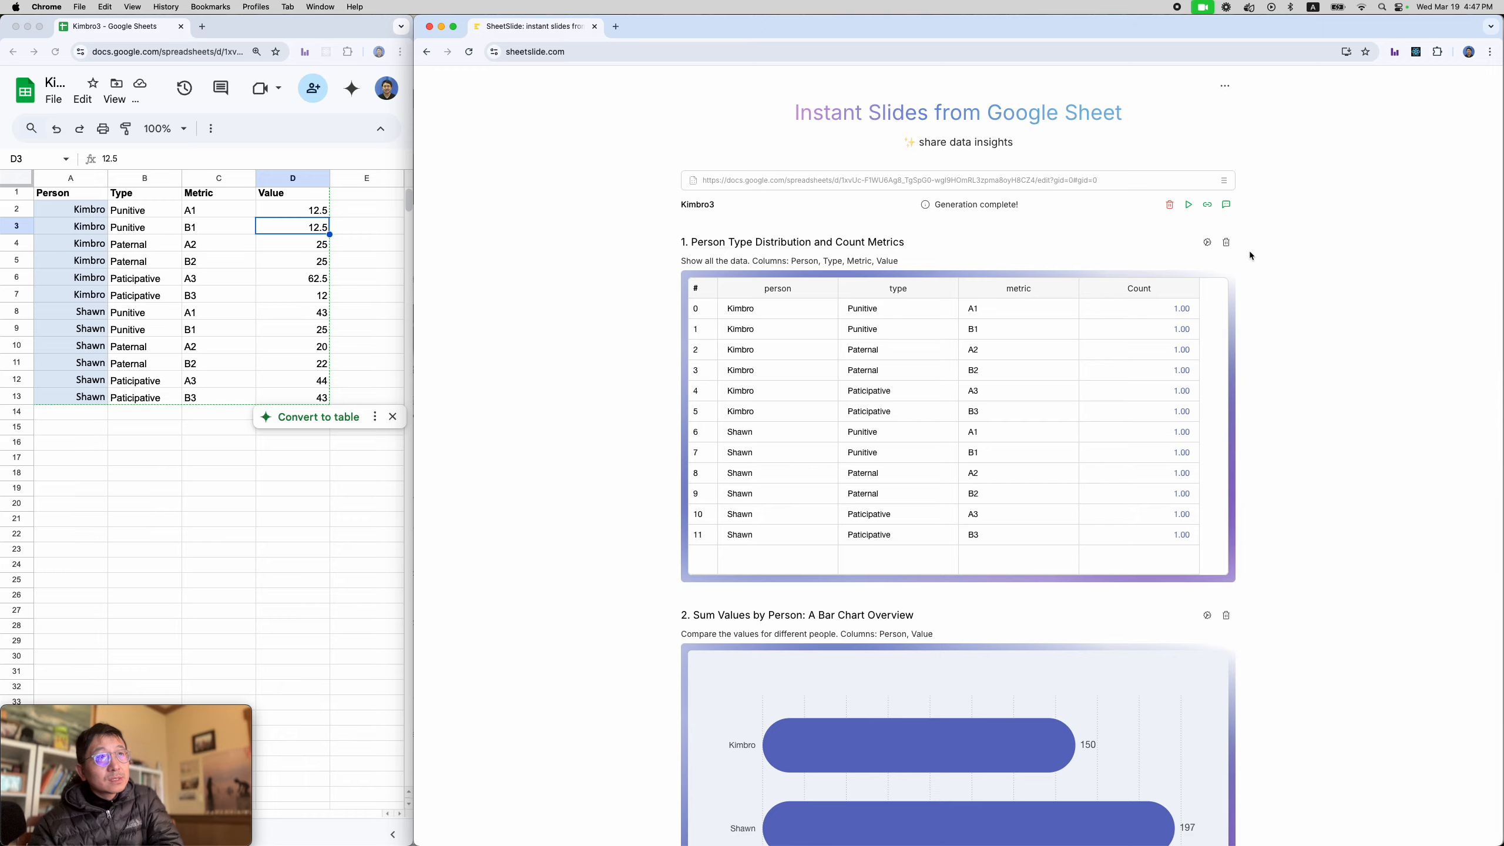
click(1223, 181)
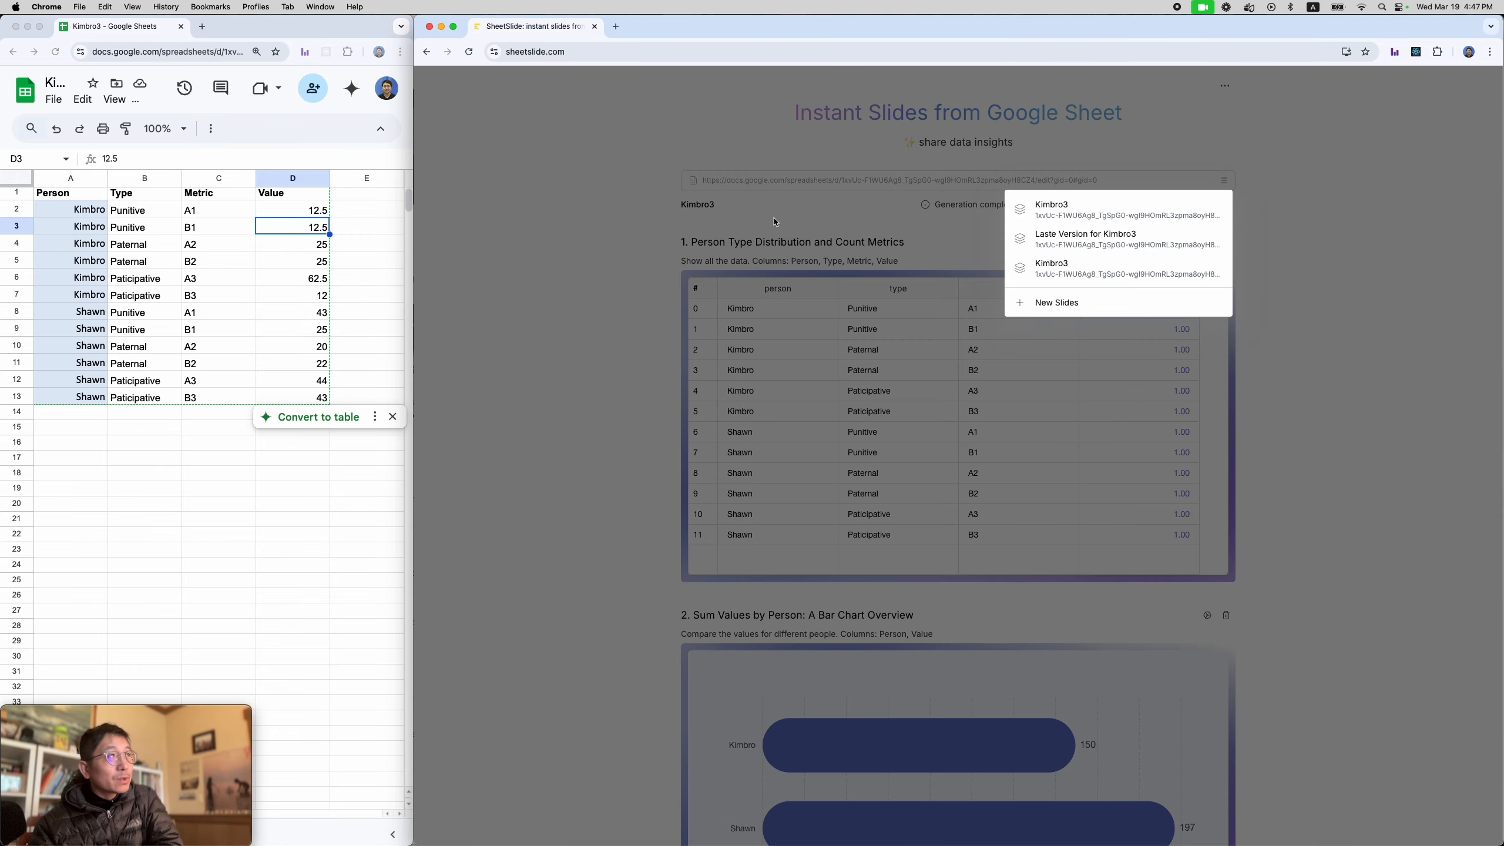
Step: Close the saved decks list and rename the current slide deck to the sheet's first listed person's name followed by "Version 2"
click(731, 212)
click(728, 208)
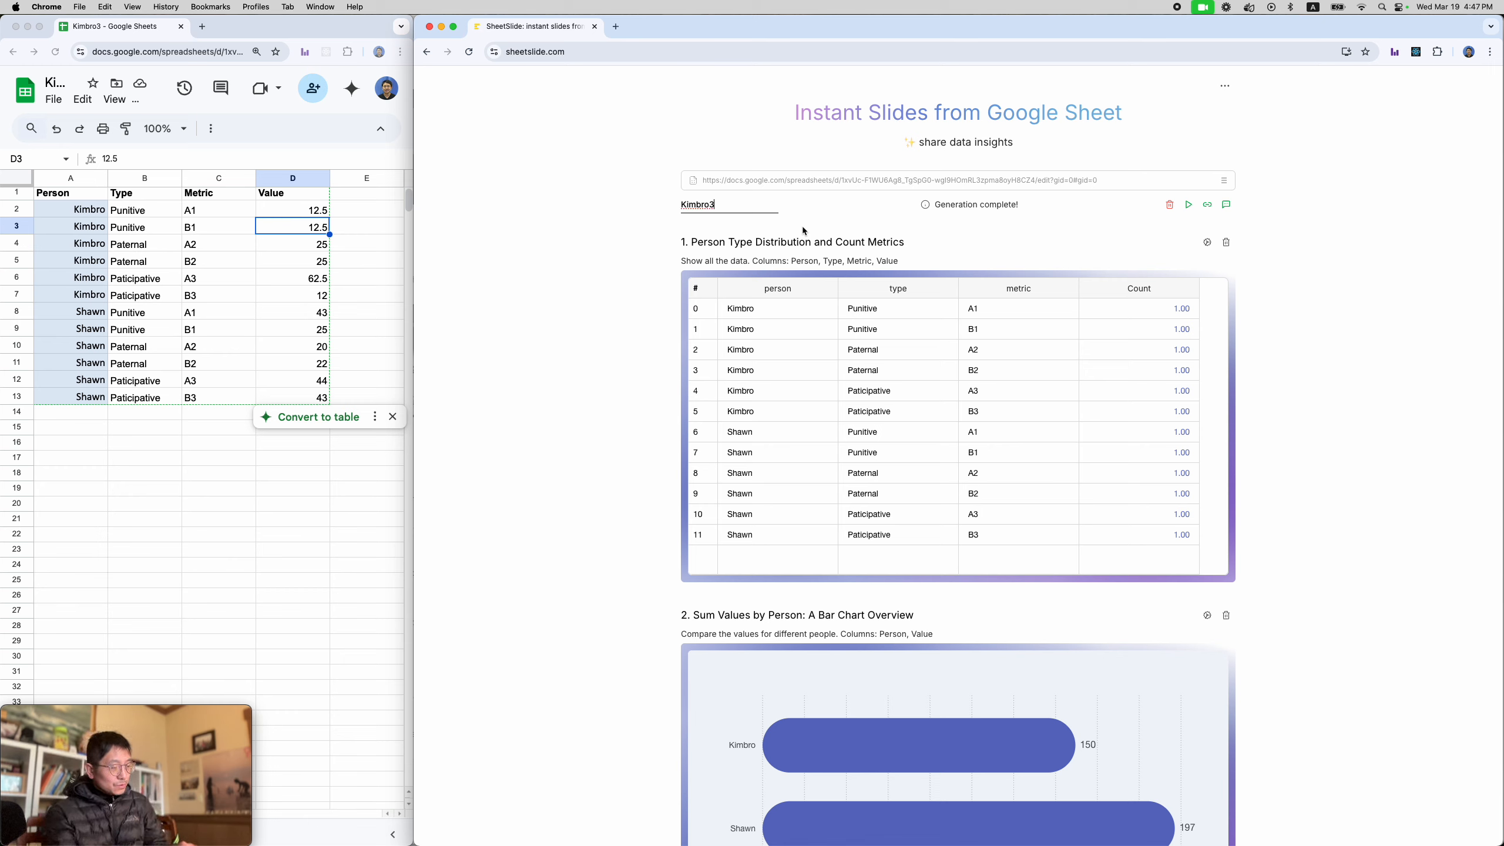
key(super+a)
text(Versi)
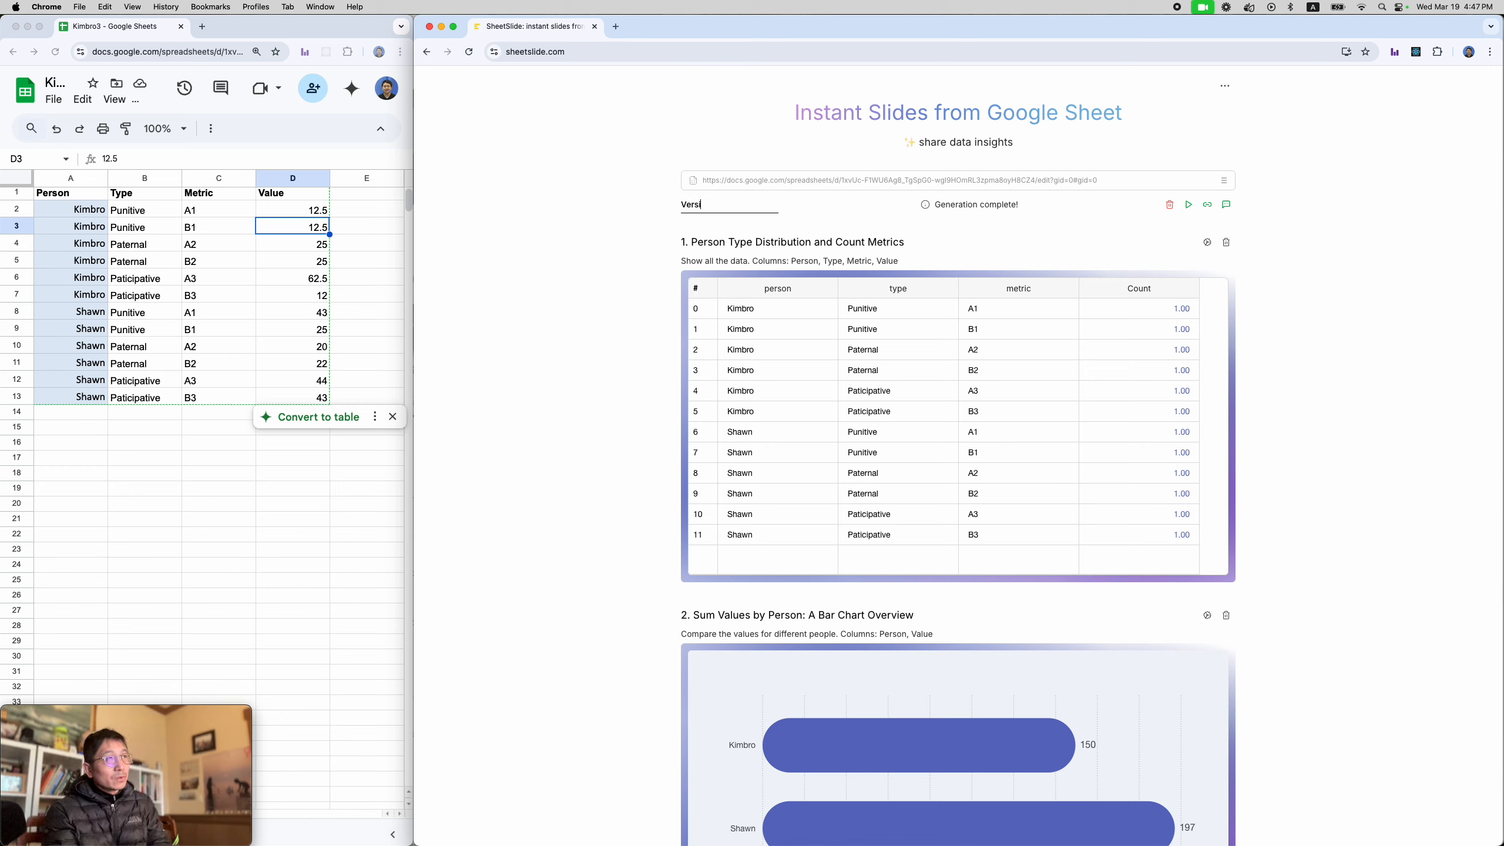
text(on 2 of)
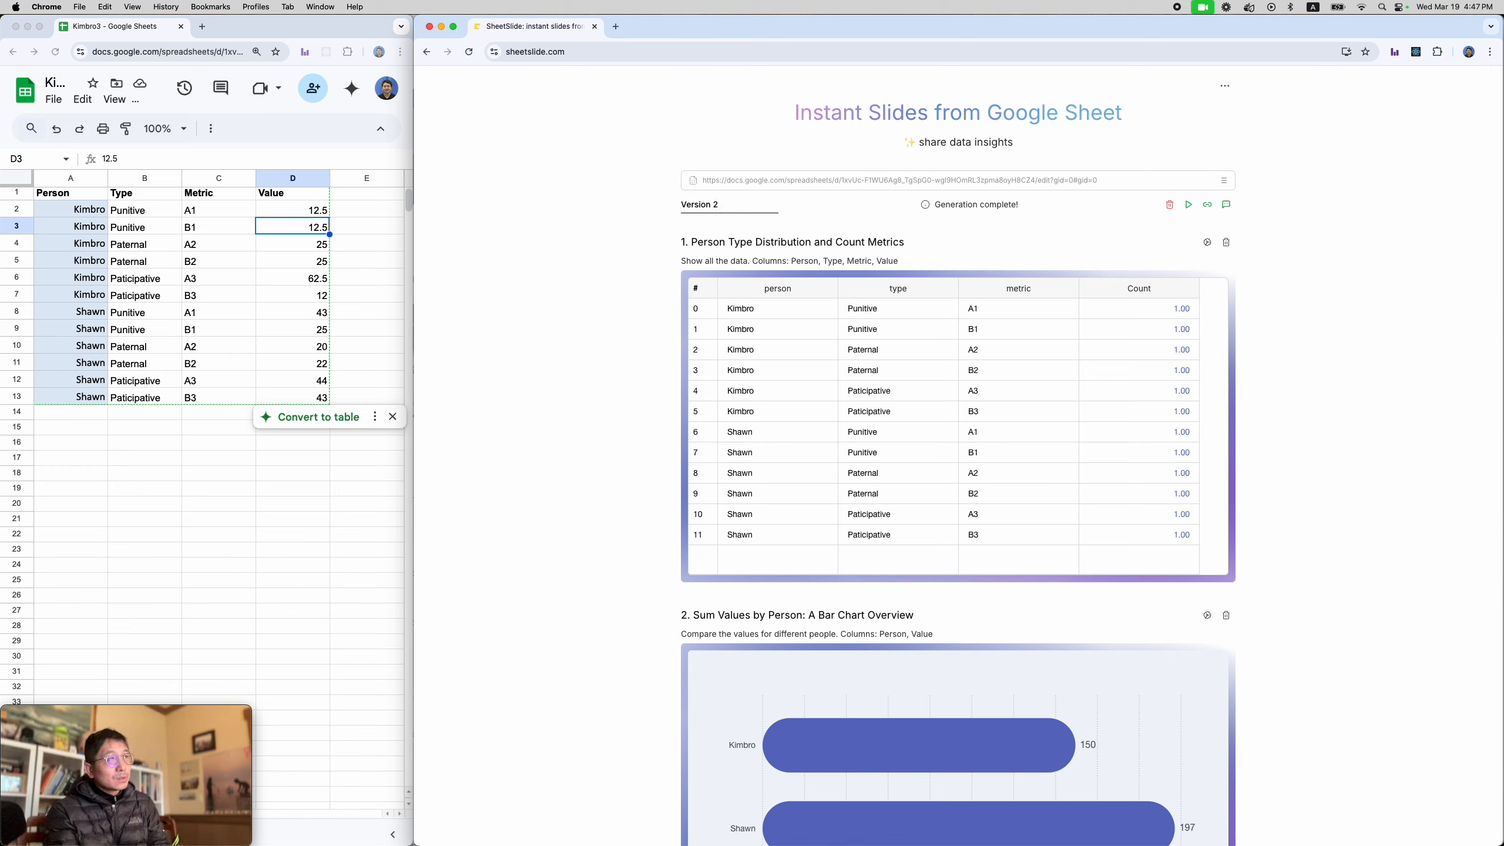
key(super+Left)
text(Kimbro)
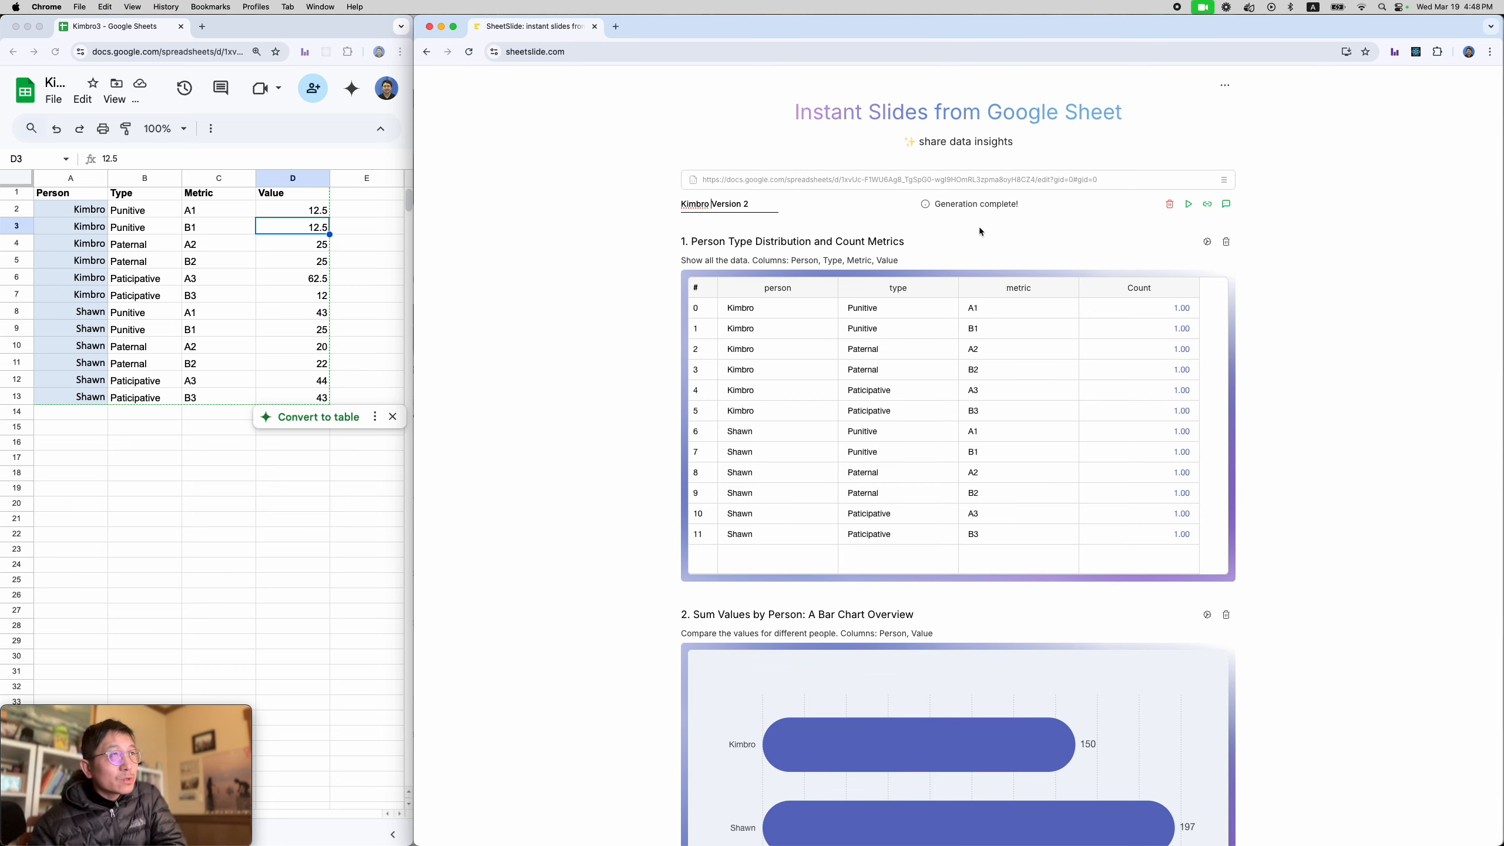
click(1029, 239)
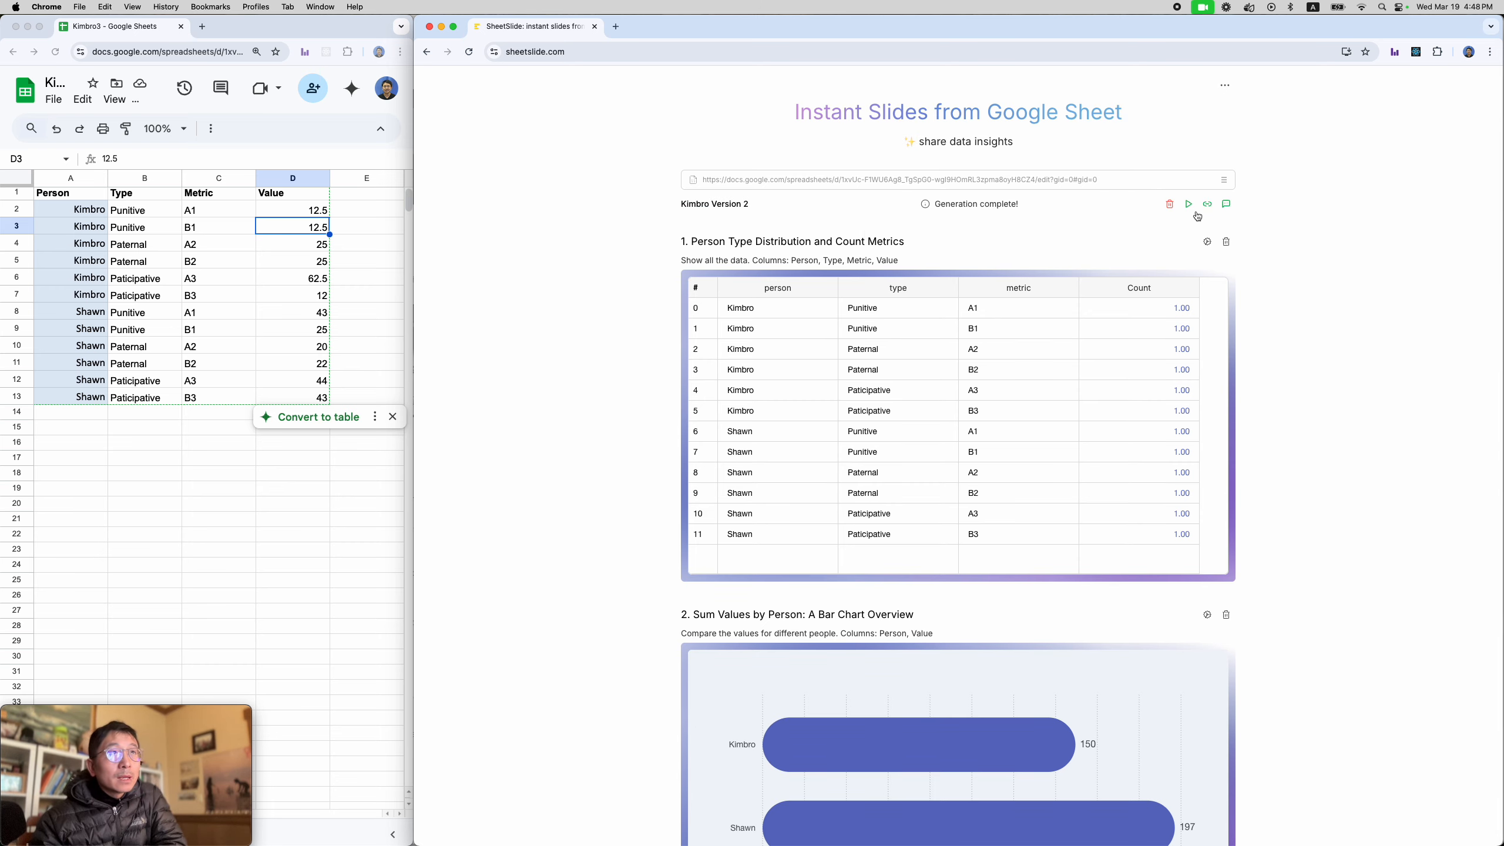
Step: Open the third deck in the saved slide decks list and review its table, bar chart and donut chart slides
click(1223, 180)
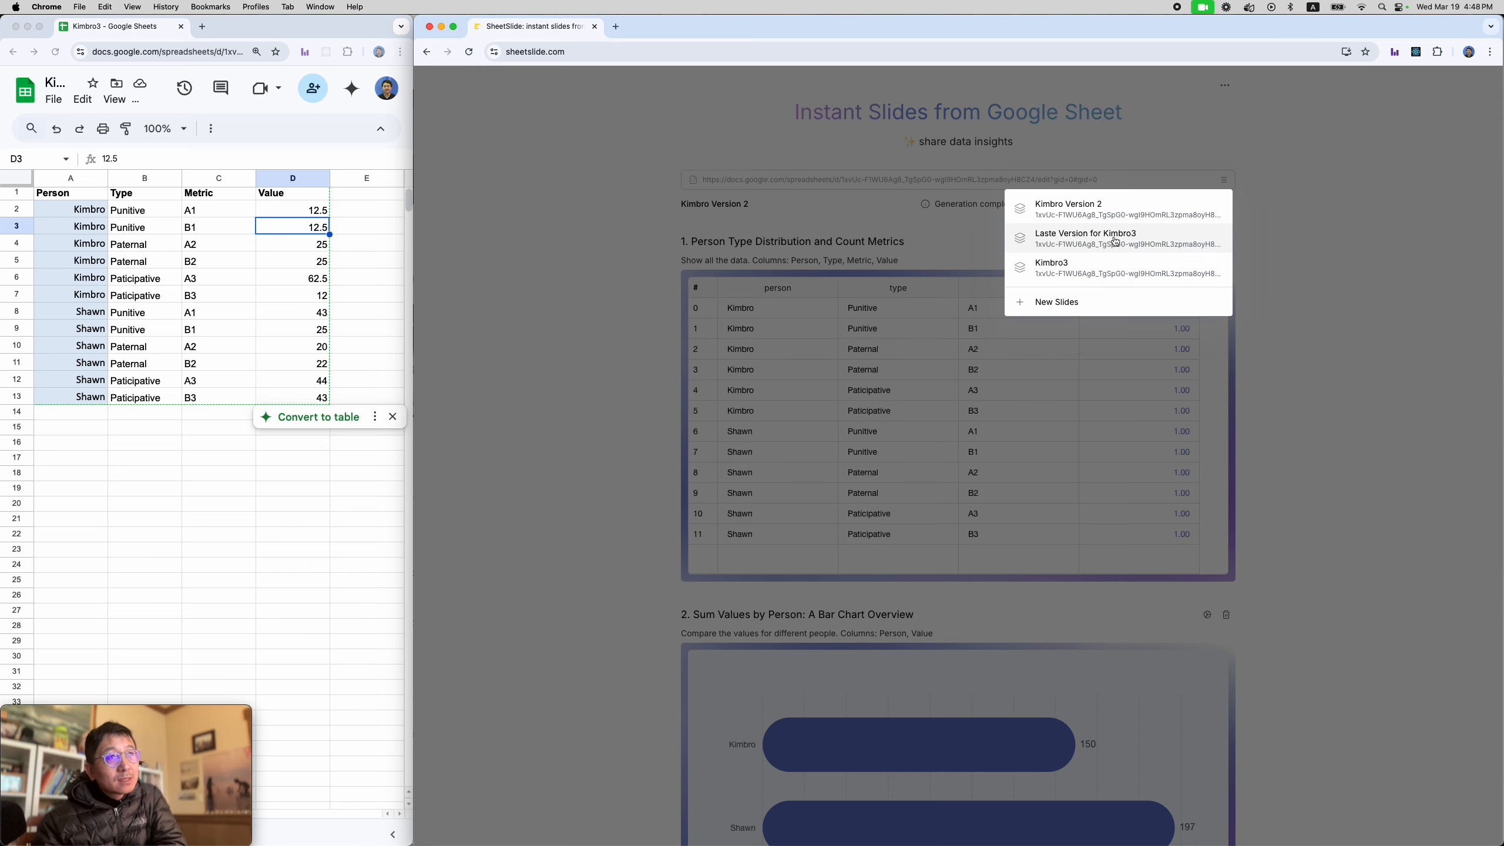
click(1072, 271)
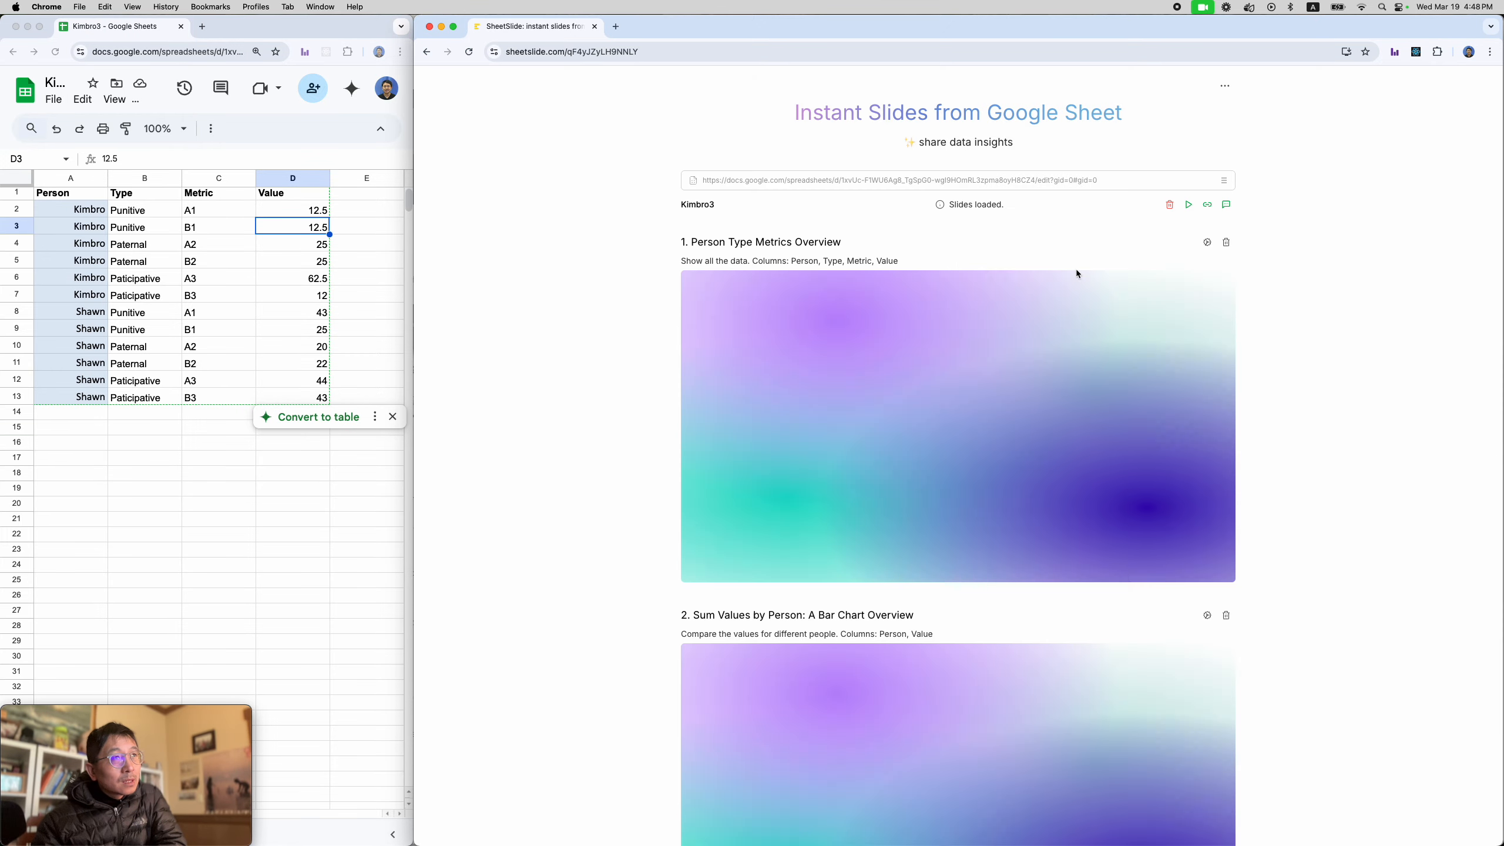
scroll(1058, 498, down, 5)
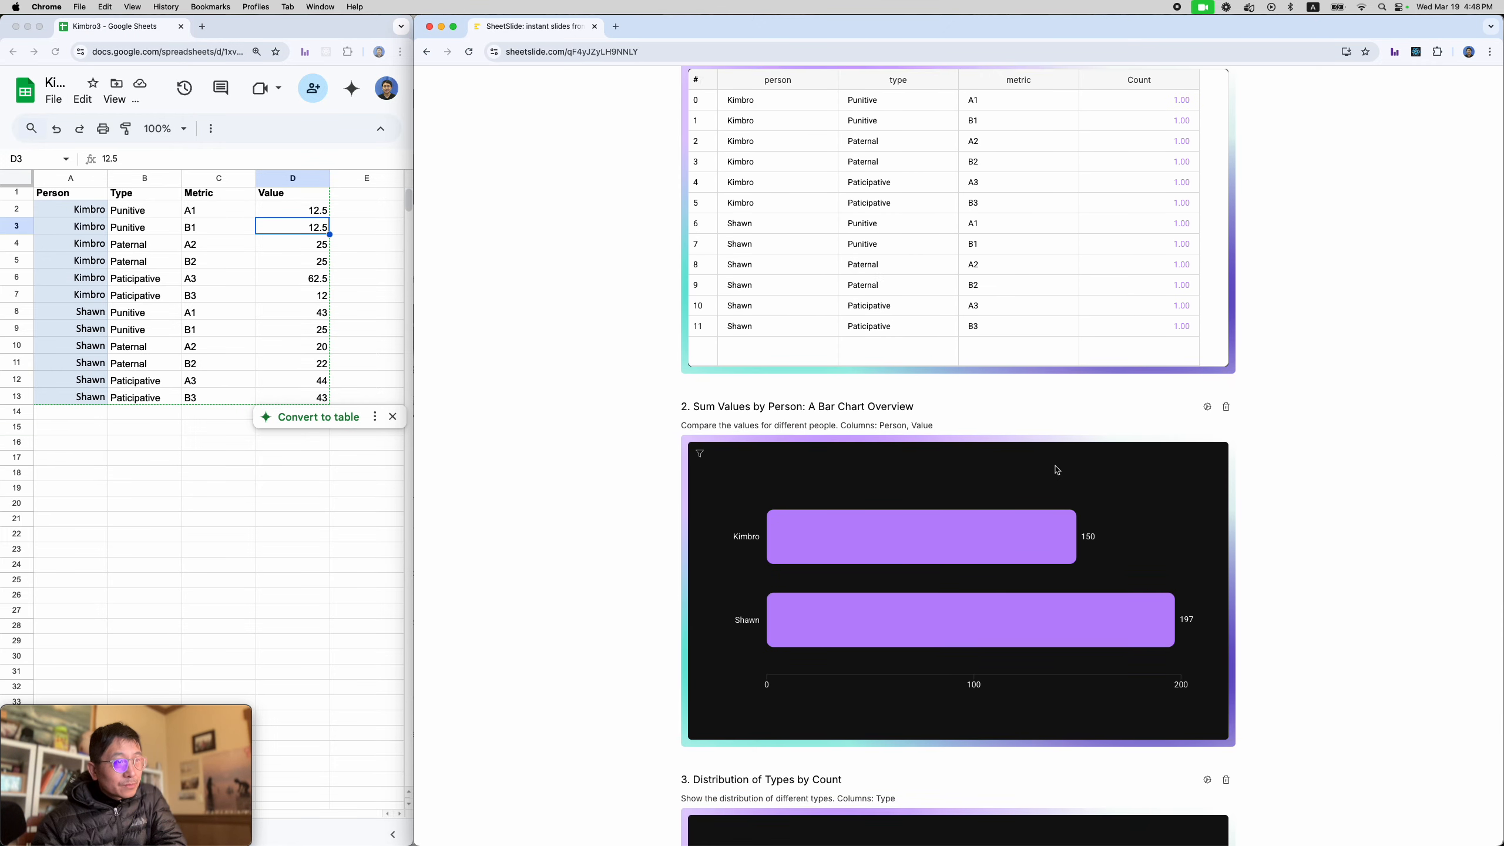
scroll(1057, 461, down, 7)
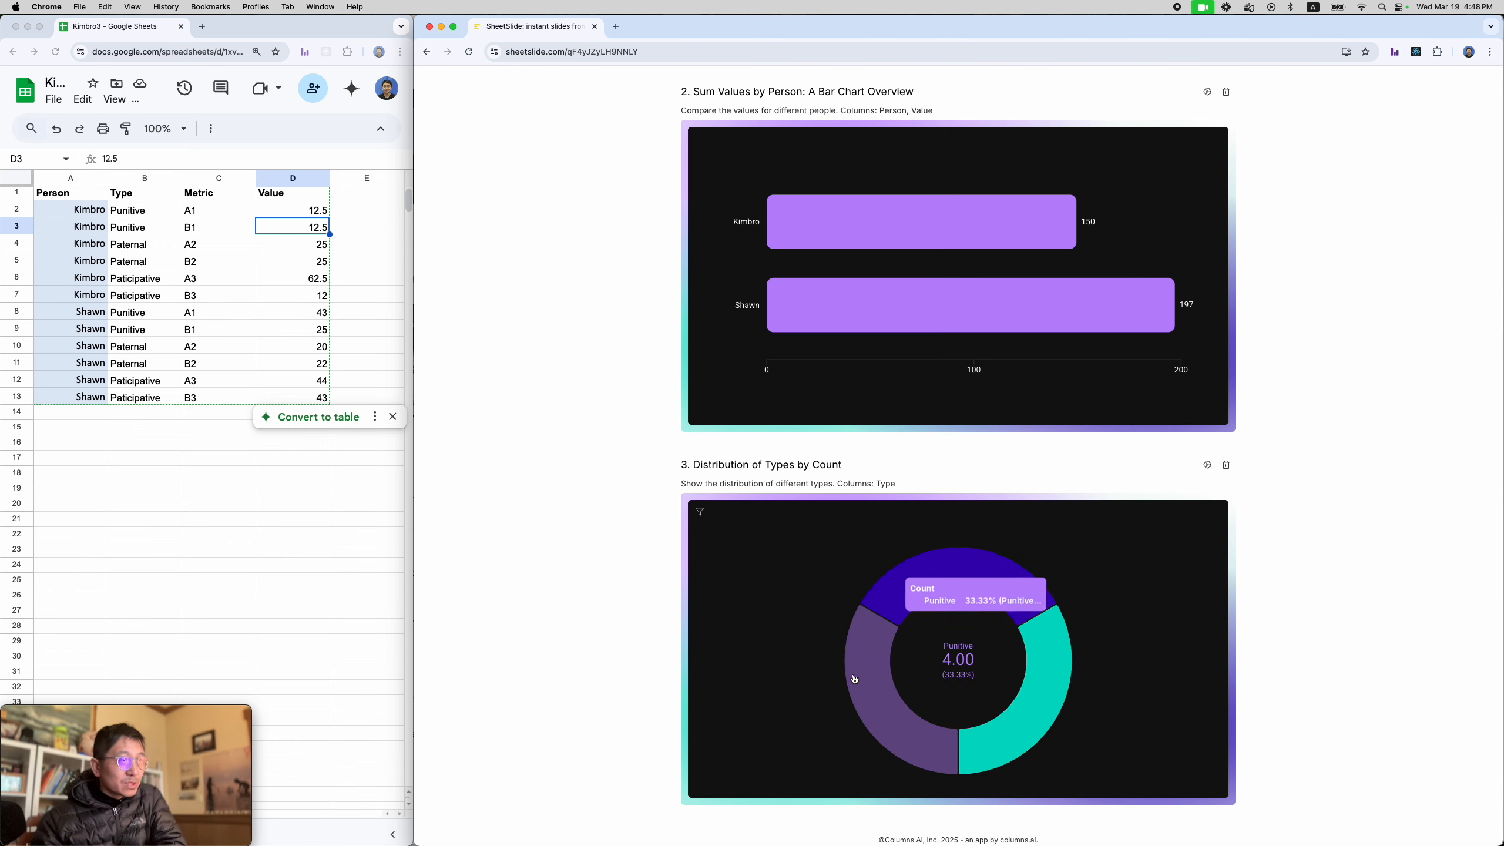
scroll(955, 613, up, 7)
scroll(951, 607, up, 5)
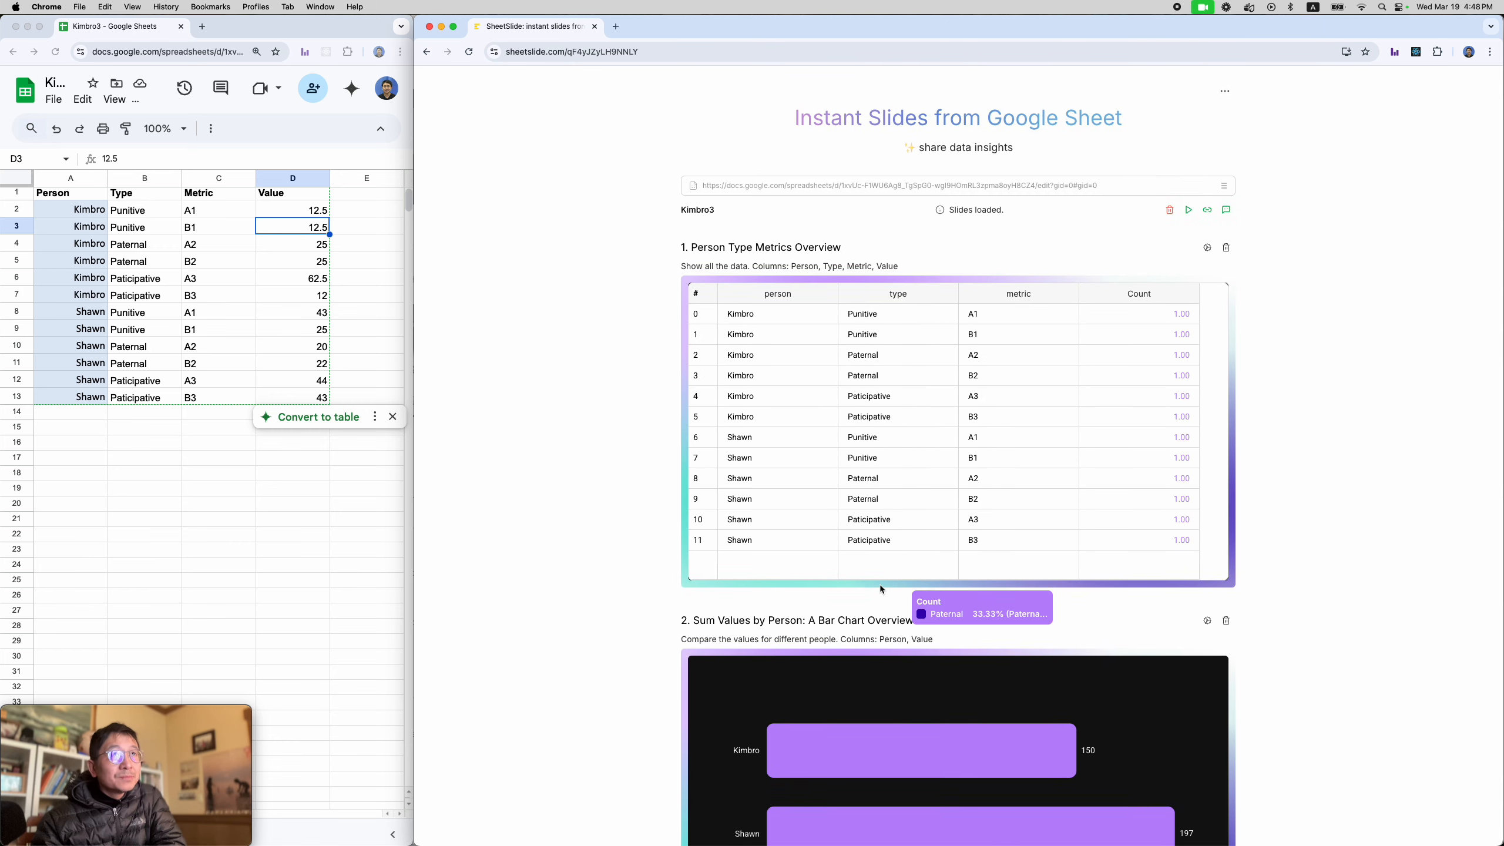